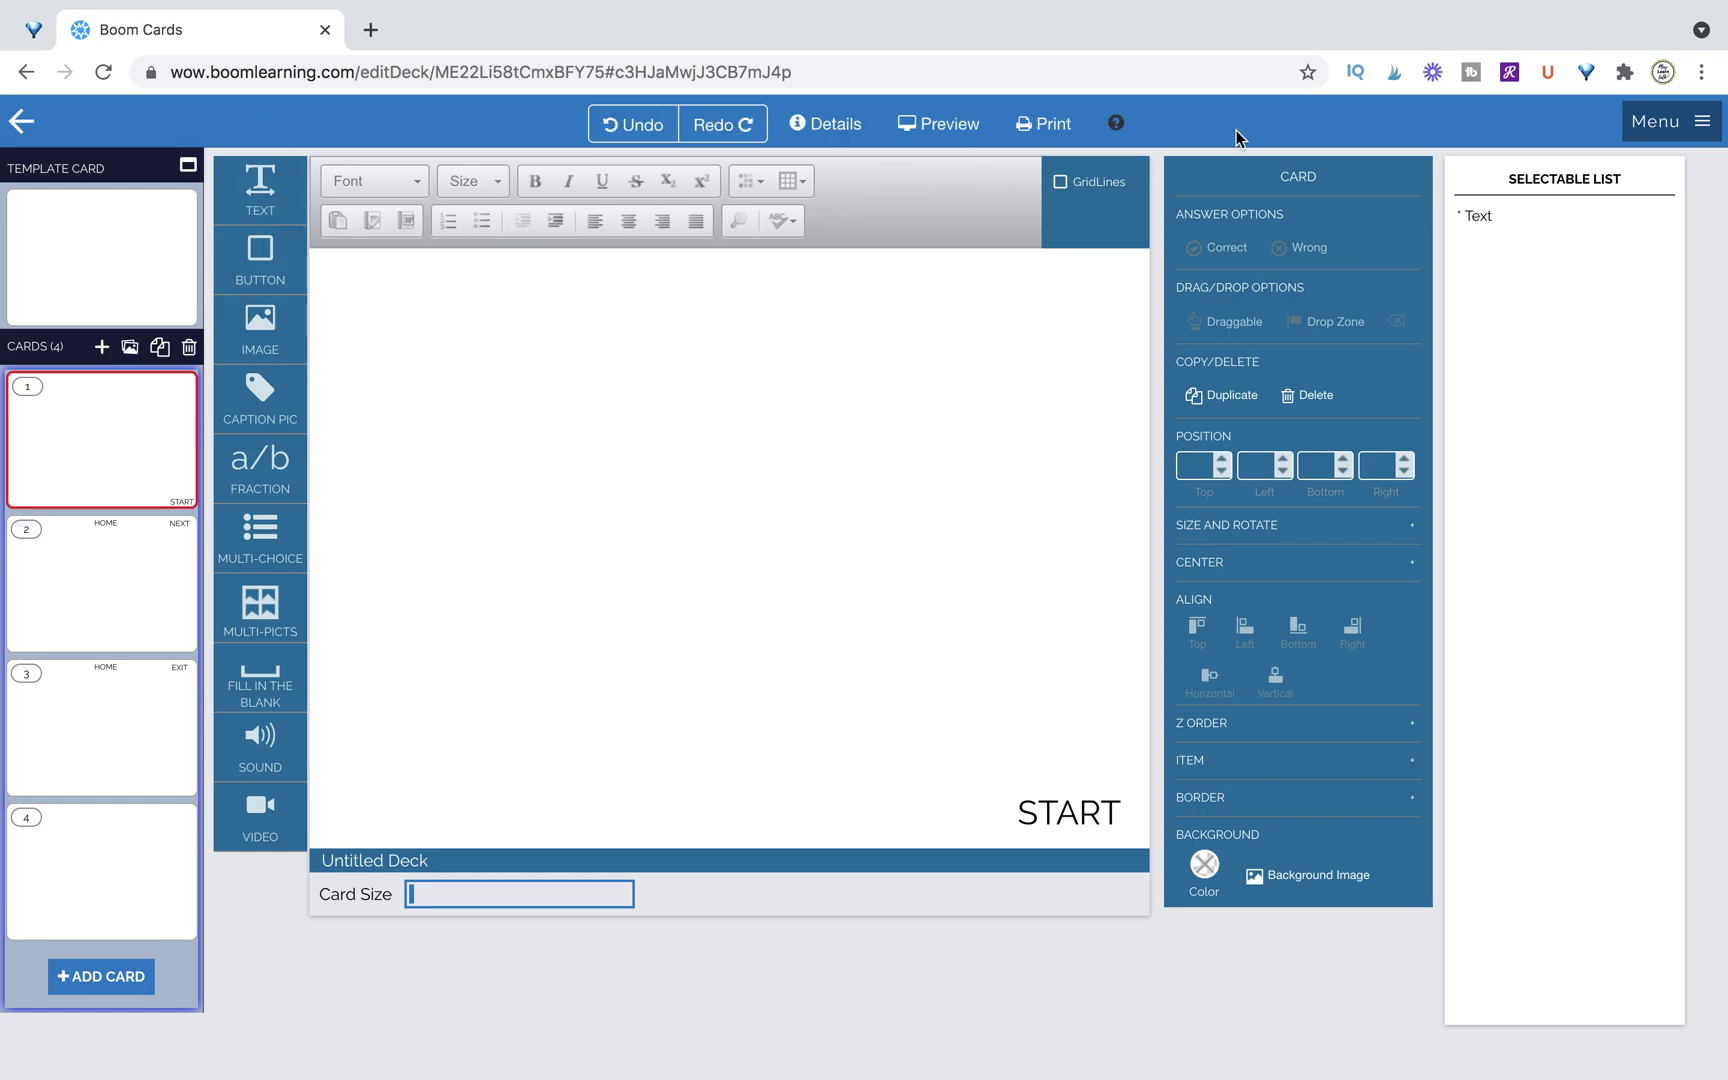
Step: Enable Flow Magic in the Untitled Deck's details and close the details dialog
{"action": "left_click", "coordinate": [853, 121]}
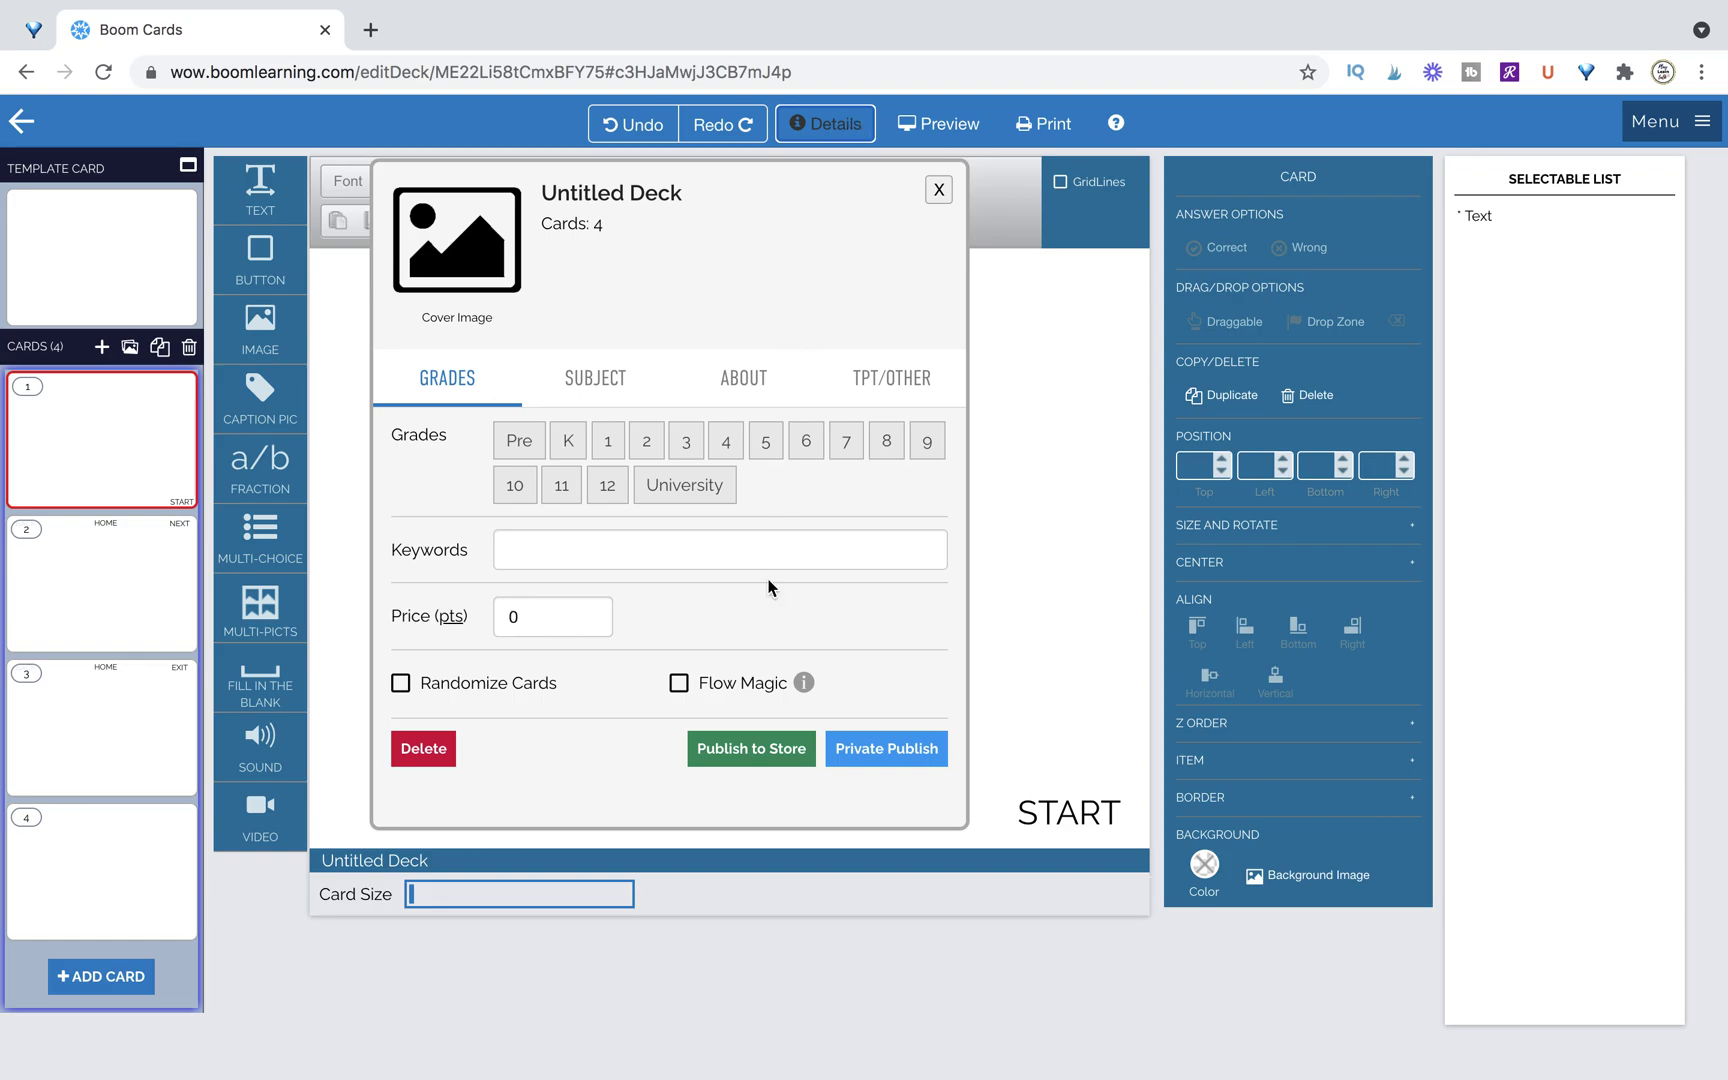
{"action": "left_click", "coordinate": [676, 688]}
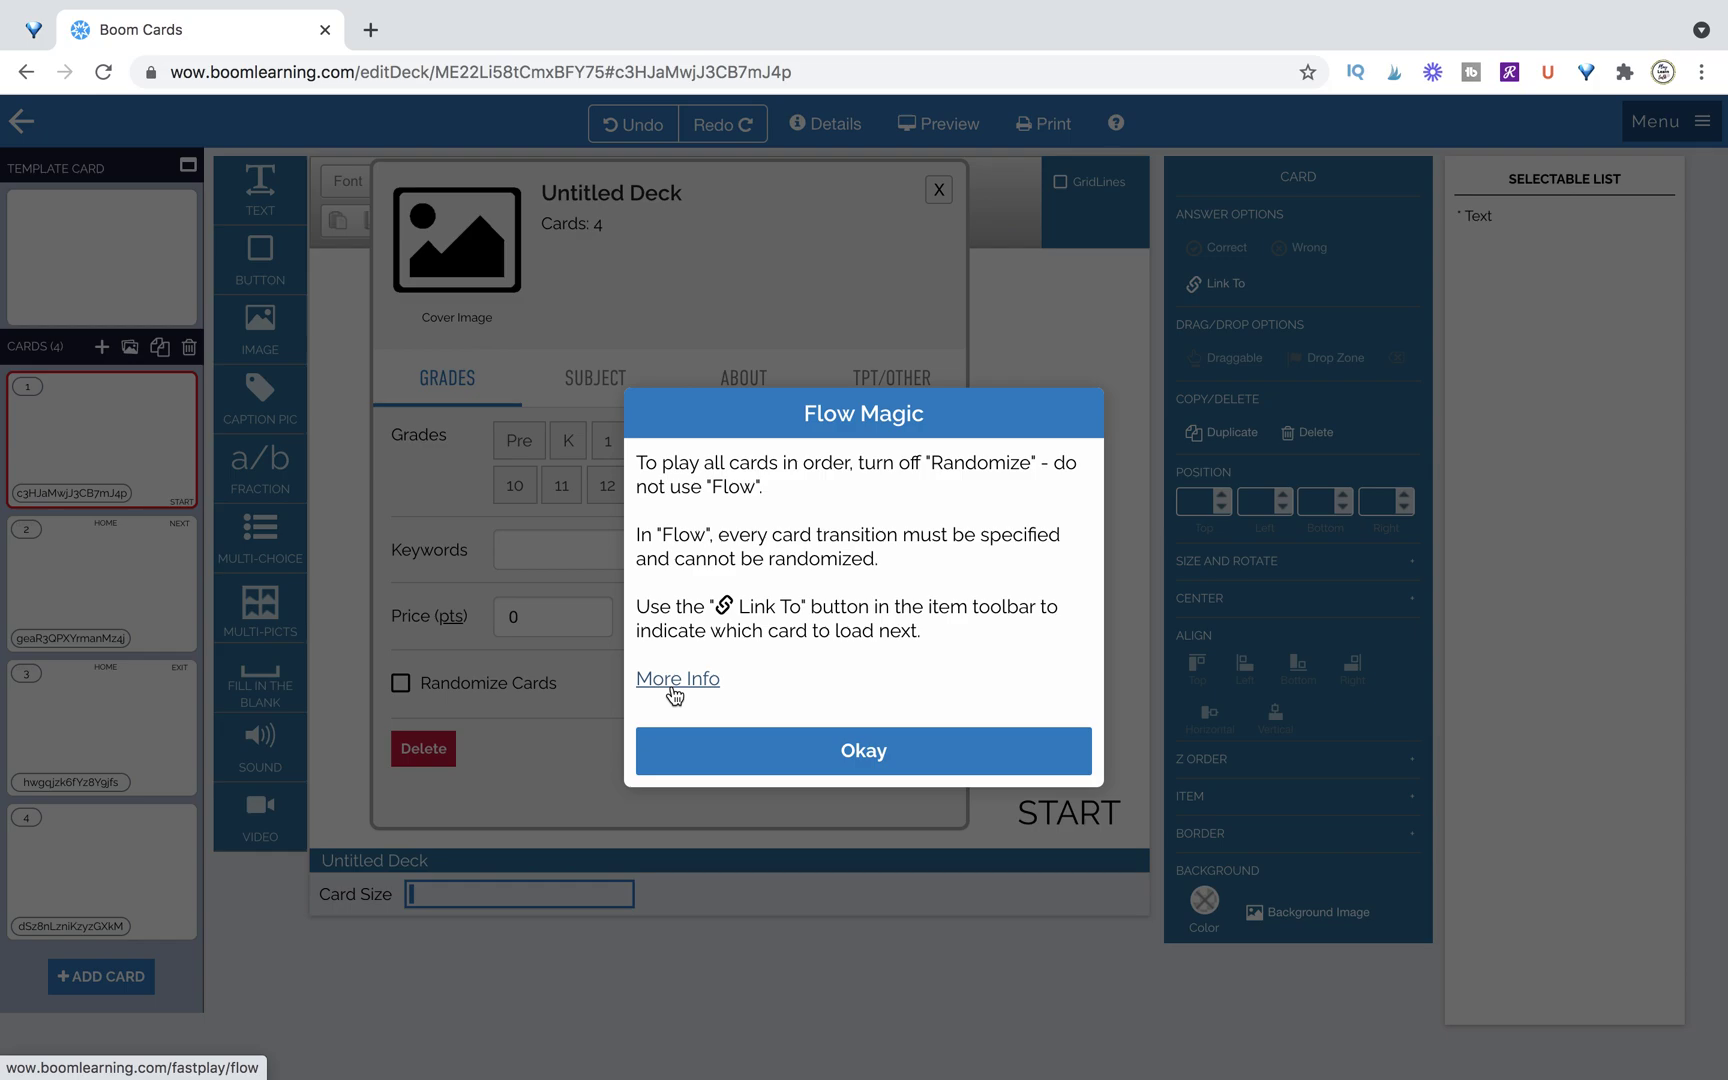
{"action": "left_click", "coordinate": [879, 757]}
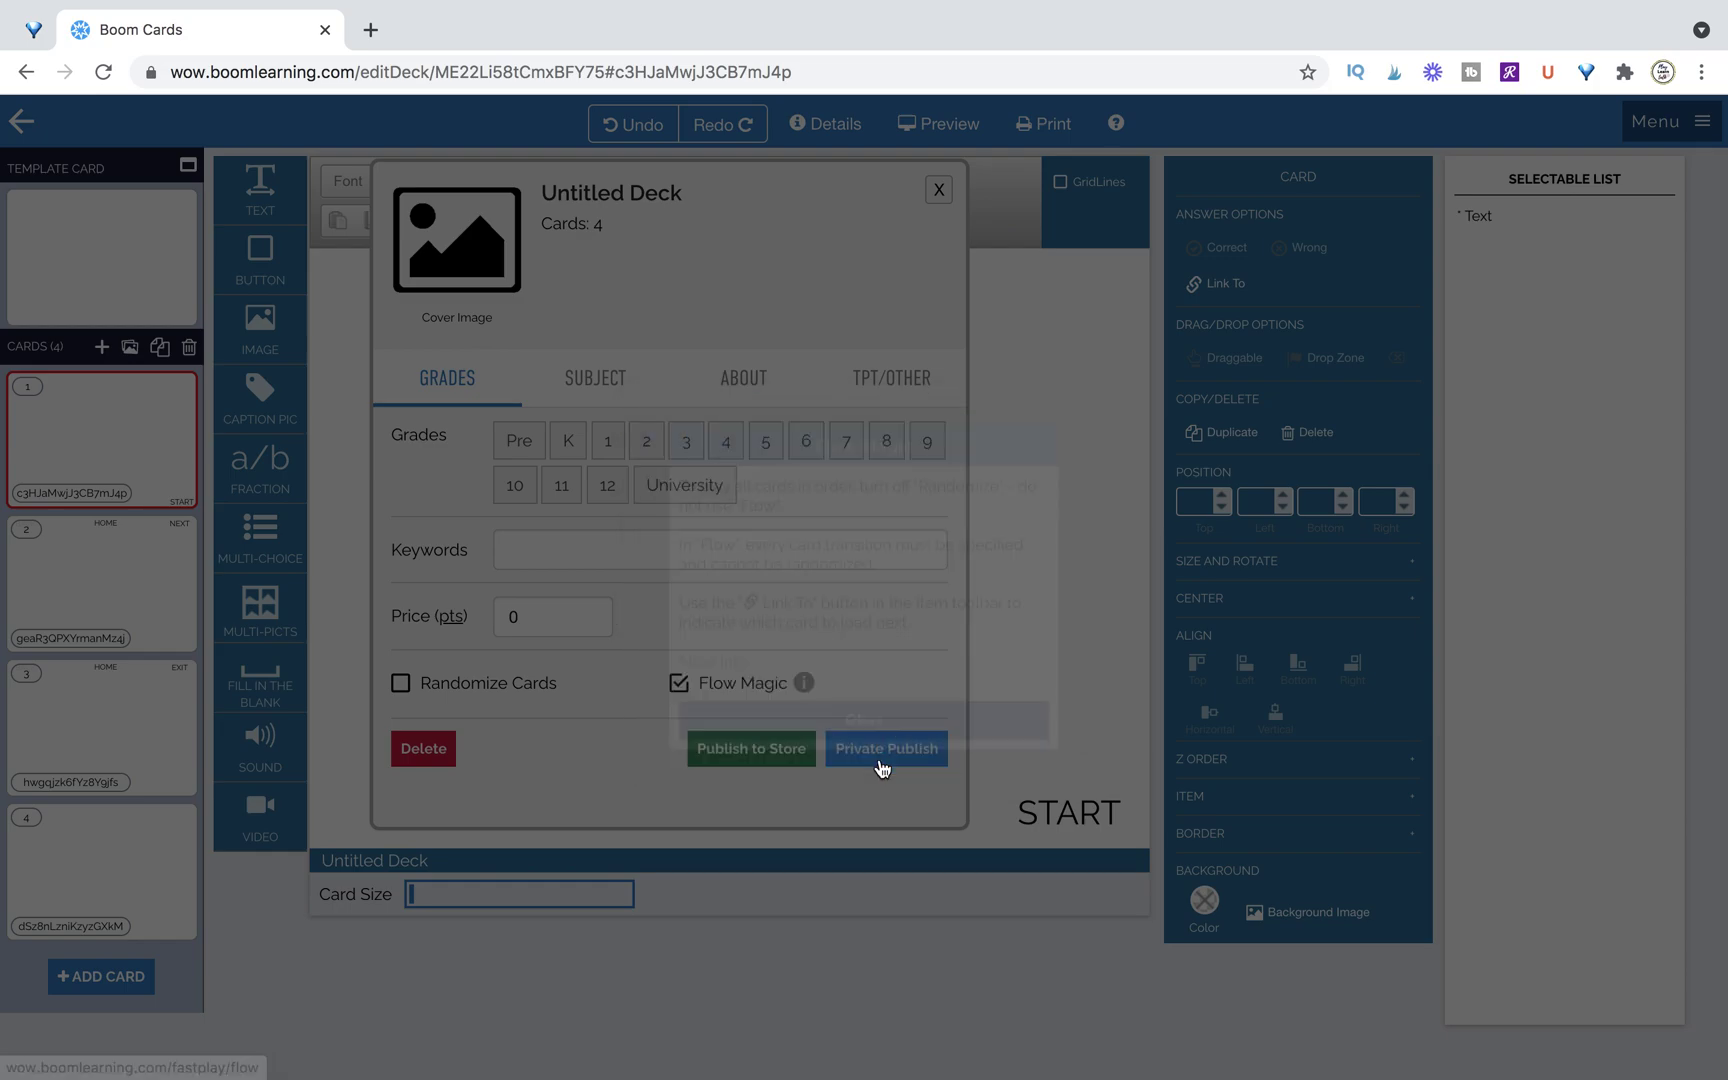
{"action": "left_click", "coordinate": [939, 187]}
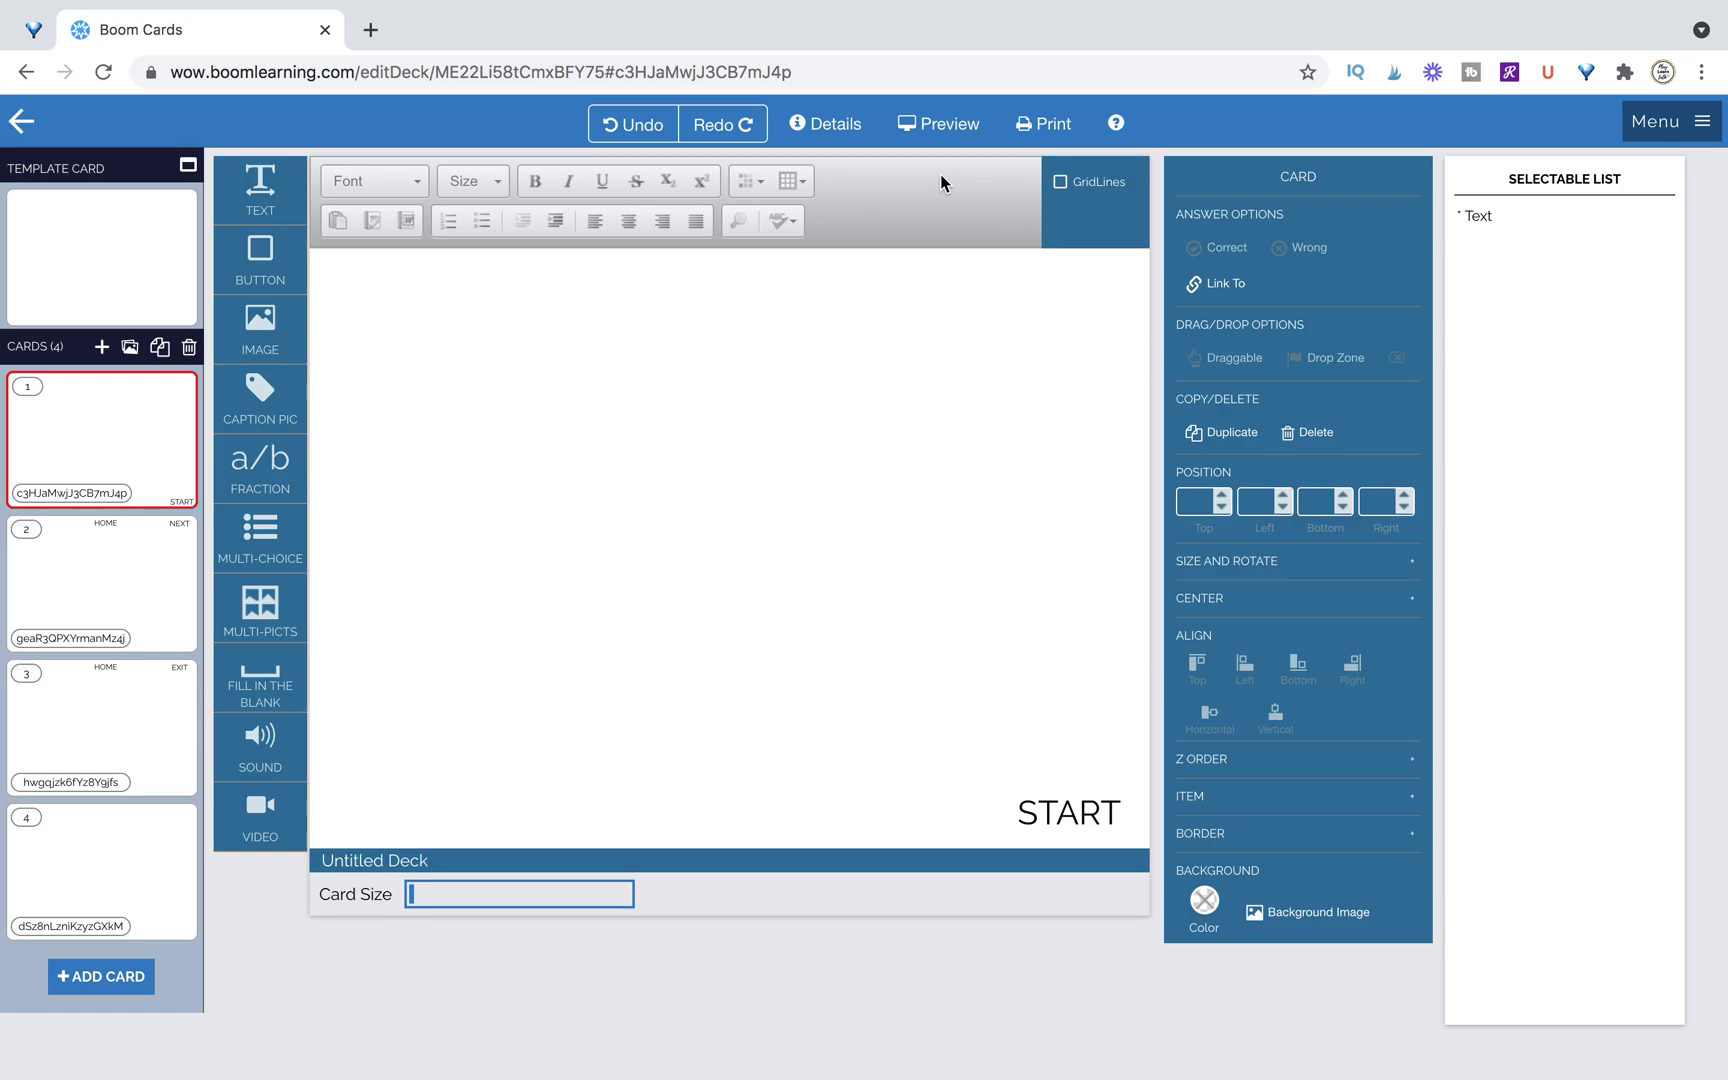
{"action": "left_click", "coordinate": [139, 552]}
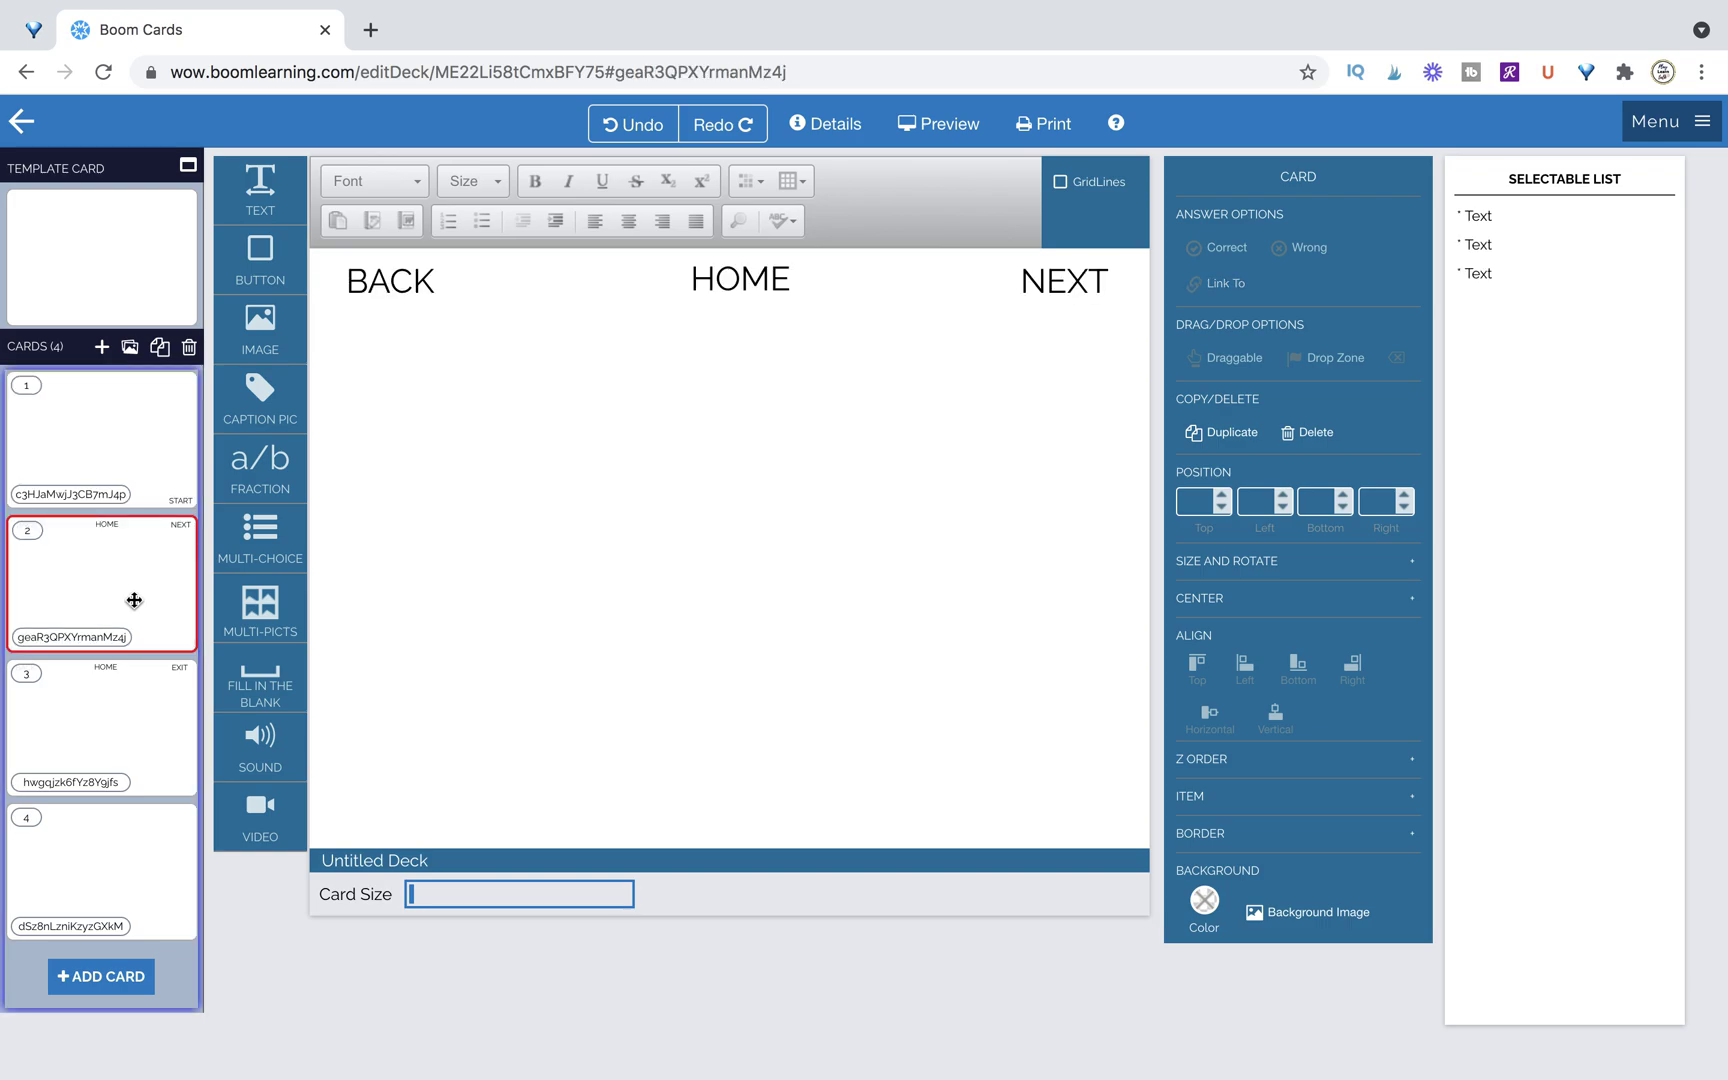
{"action": "left_click", "coordinate": [126, 725]}
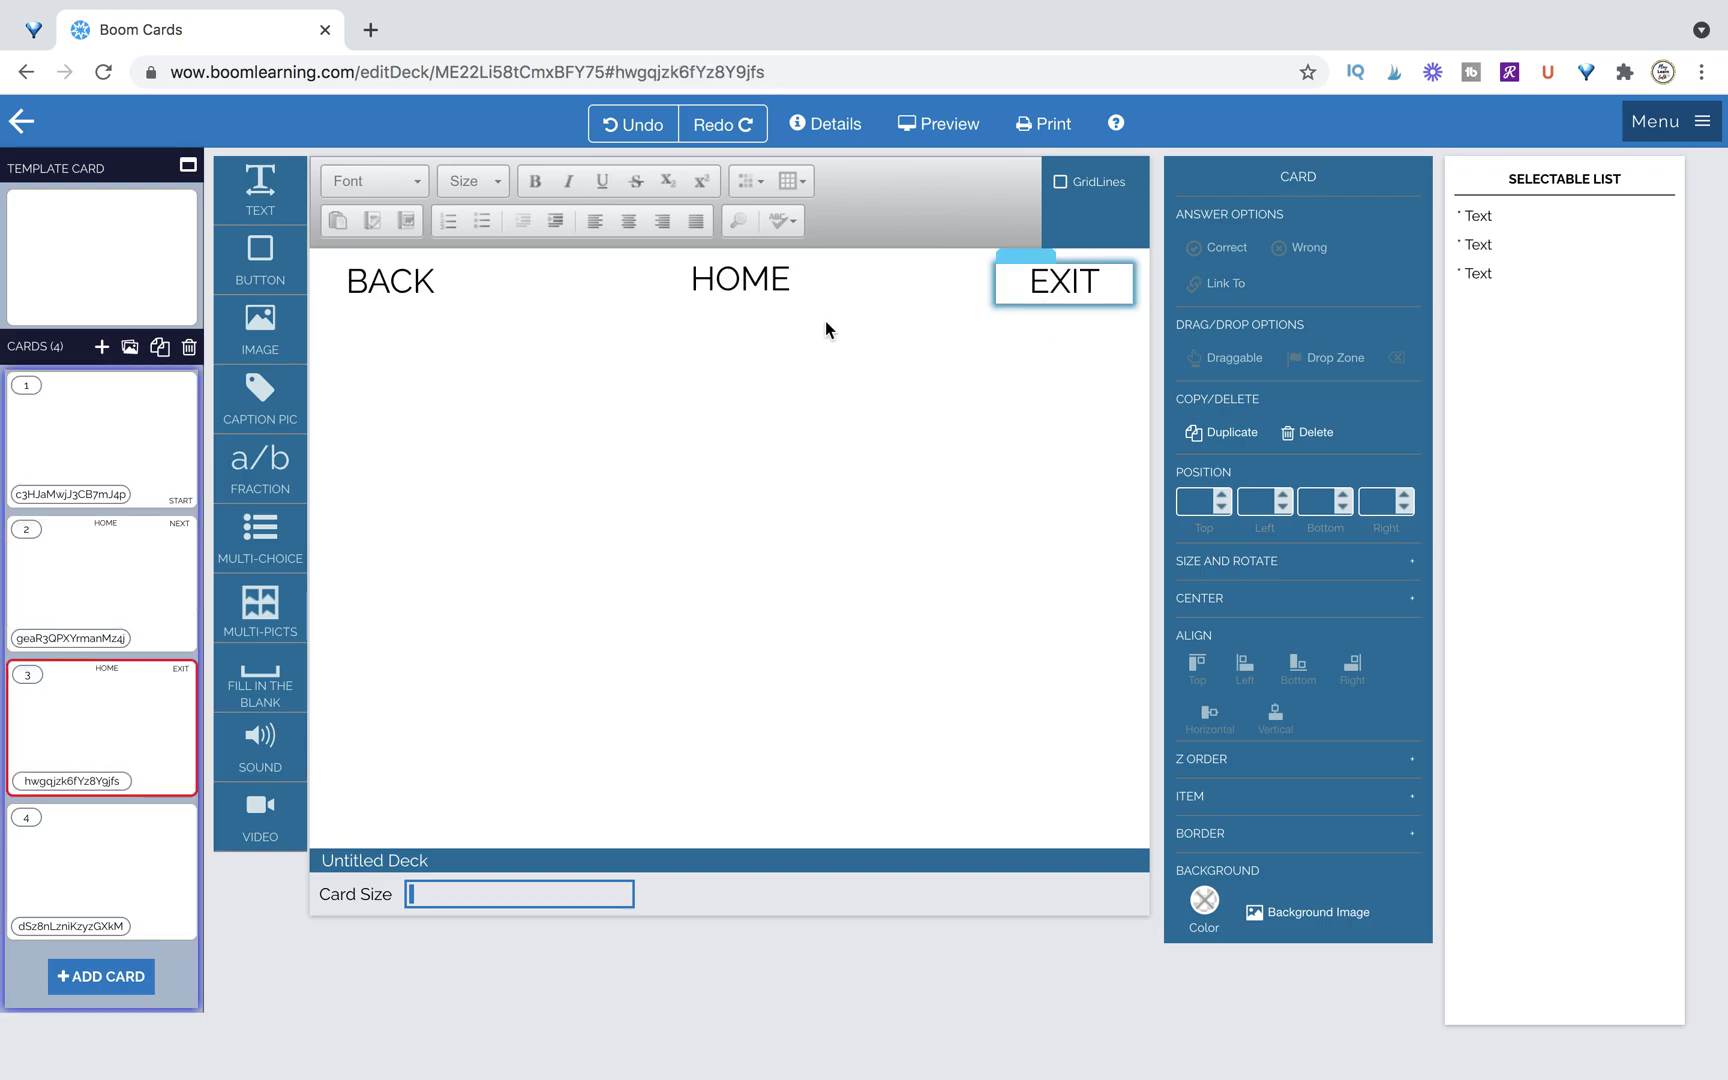
{"action": "left_click", "coordinate": [64, 456]}
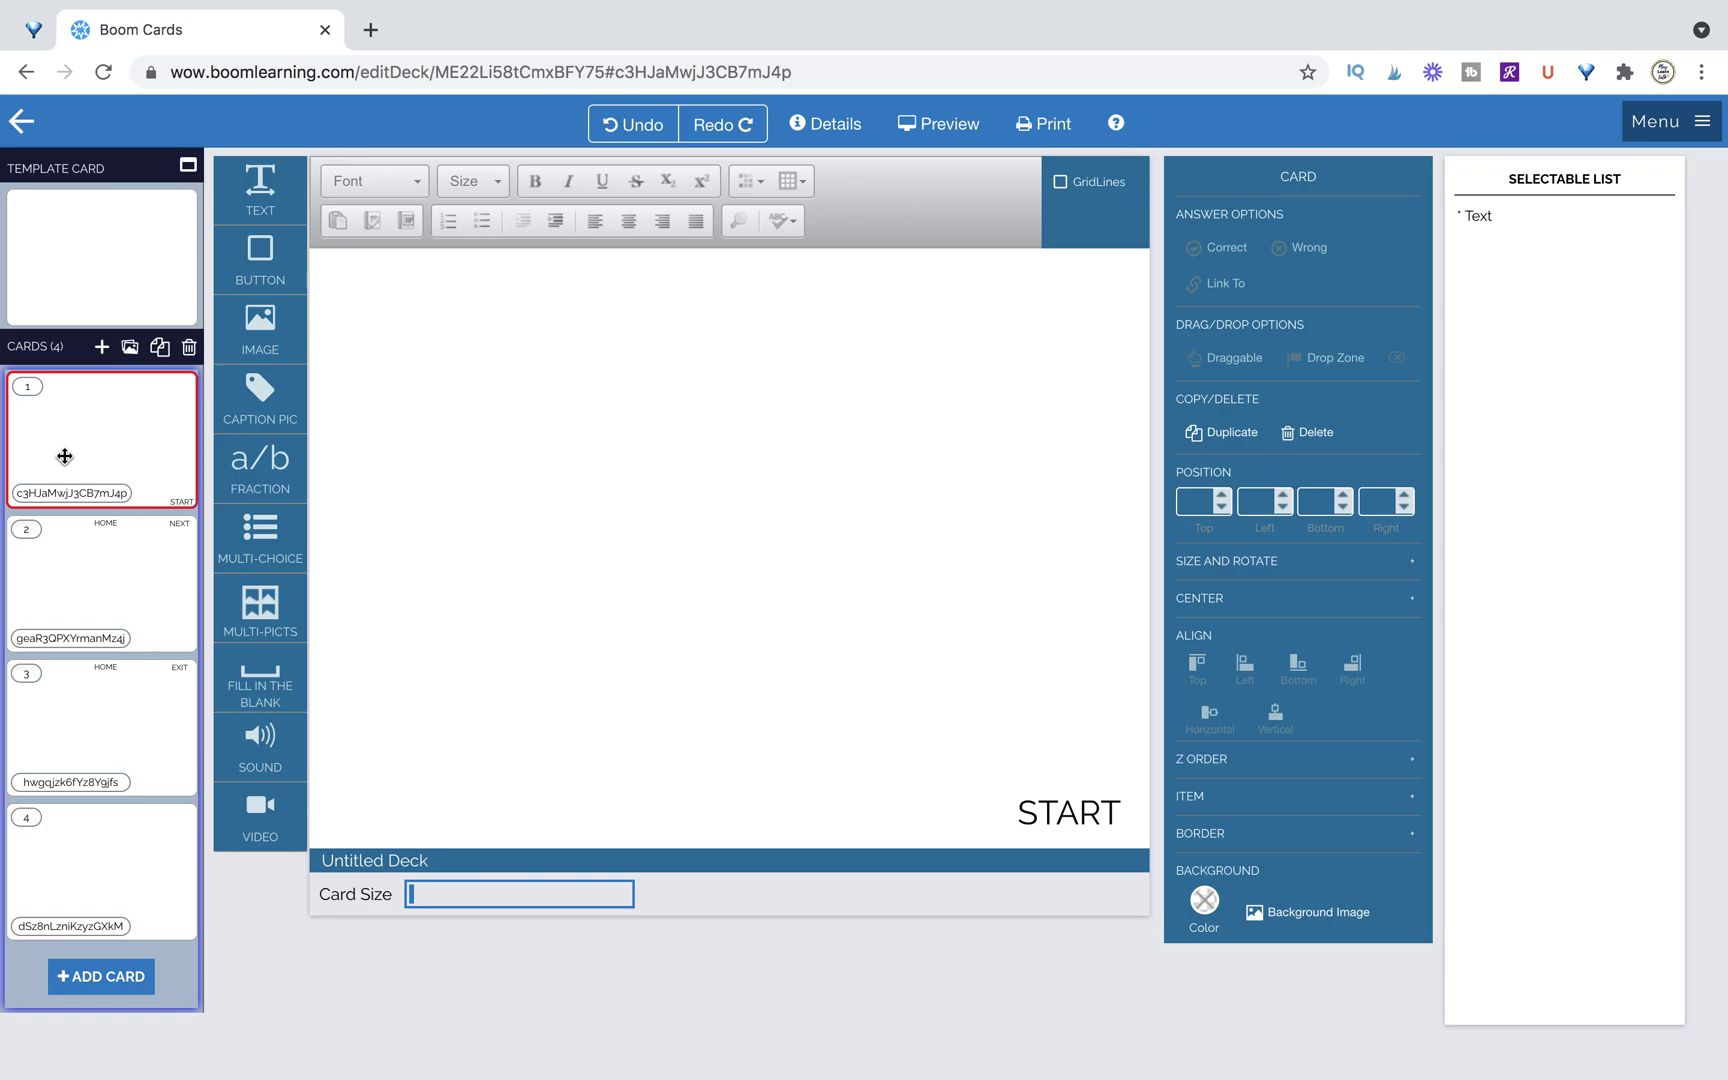
{"action": "left_click_drag", "start_coordinate": [260, 190], "coordinate": [497, 481]}
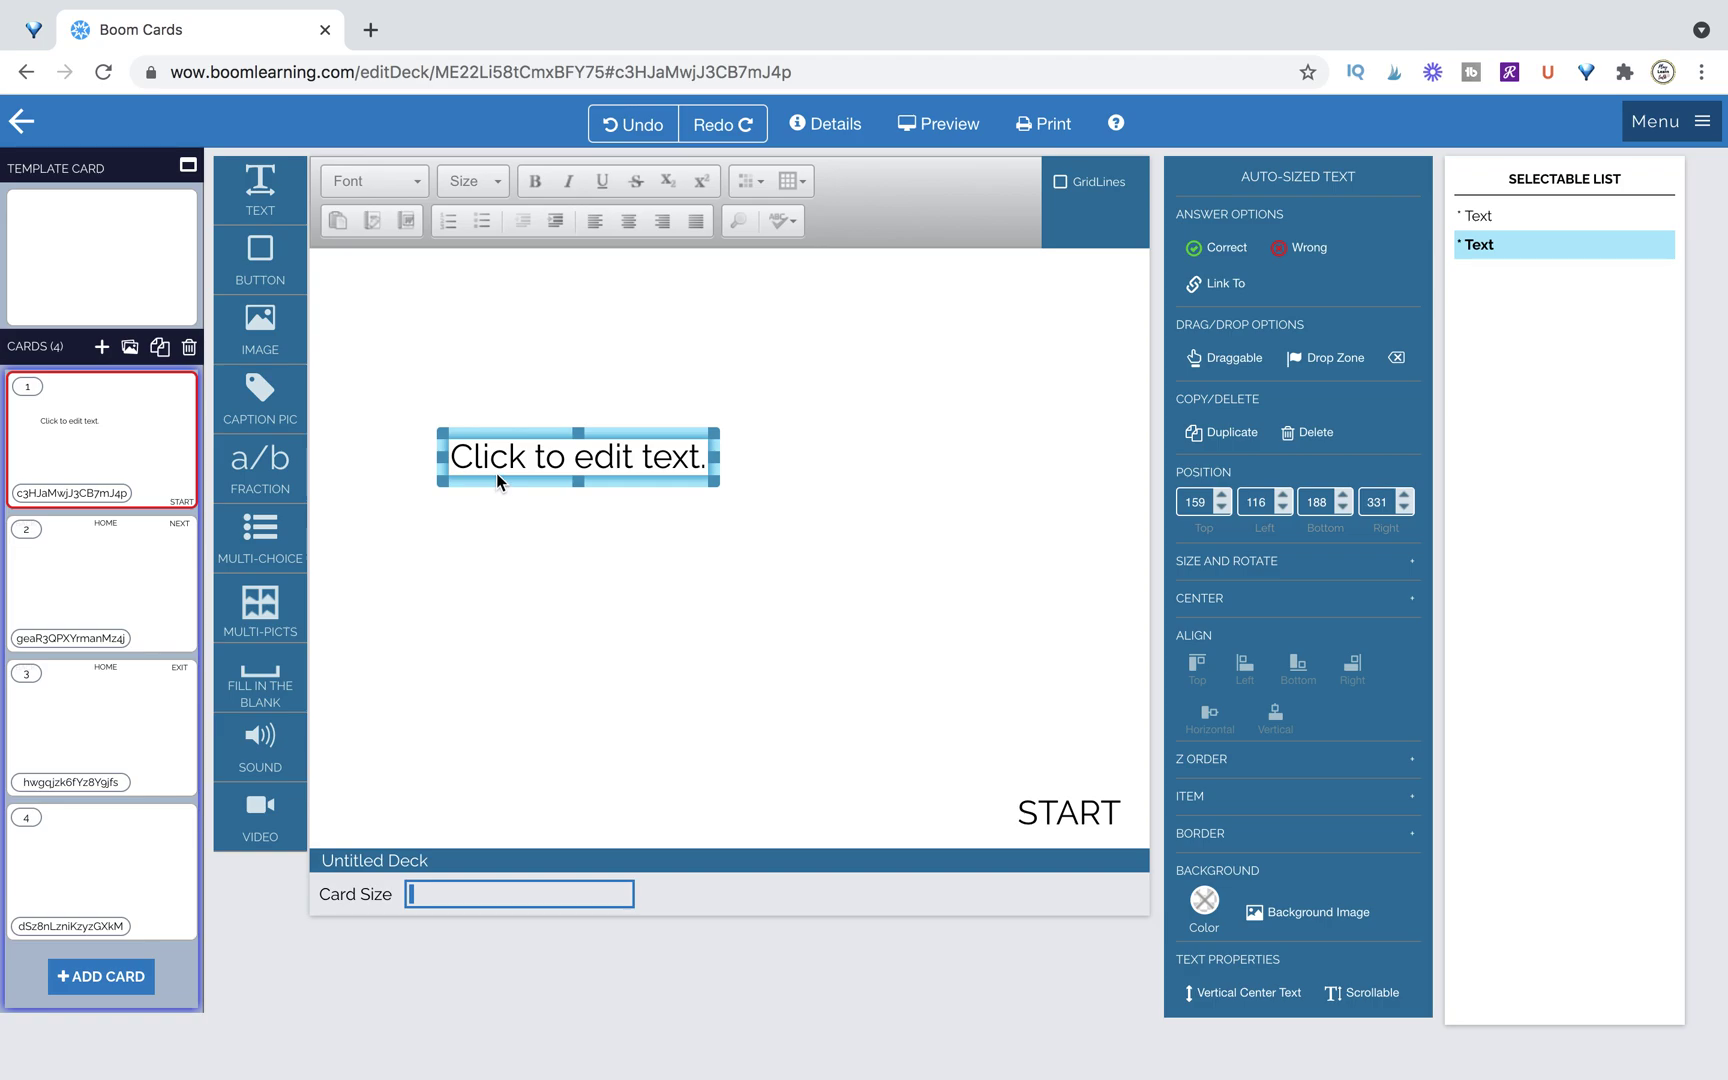
{"action": "mouse_move", "coordinate": [260, 258]}
{"action": "left_mouse_down"}
{"action": "mouse_move", "coordinate": [436, 270]}
{"action": "mouse_move", "coordinate": [549, 360]}
{"action": "mouse_move", "coordinate": [276, 272]}
{"action": "left_mouse_up"}
{"action": "mouse_move", "coordinate": [260, 338]}
{"action": "left_mouse_down"}
{"action": "mouse_move", "coordinate": [430, 338]}
{"action": "mouse_move", "coordinate": [530, 390]}
{"action": "mouse_move", "coordinate": [343, 332]}
{"action": "mouse_move", "coordinate": [262, 330]}
{"action": "left_mouse_up"}
{"action": "left_click", "coordinate": [481, 445]}
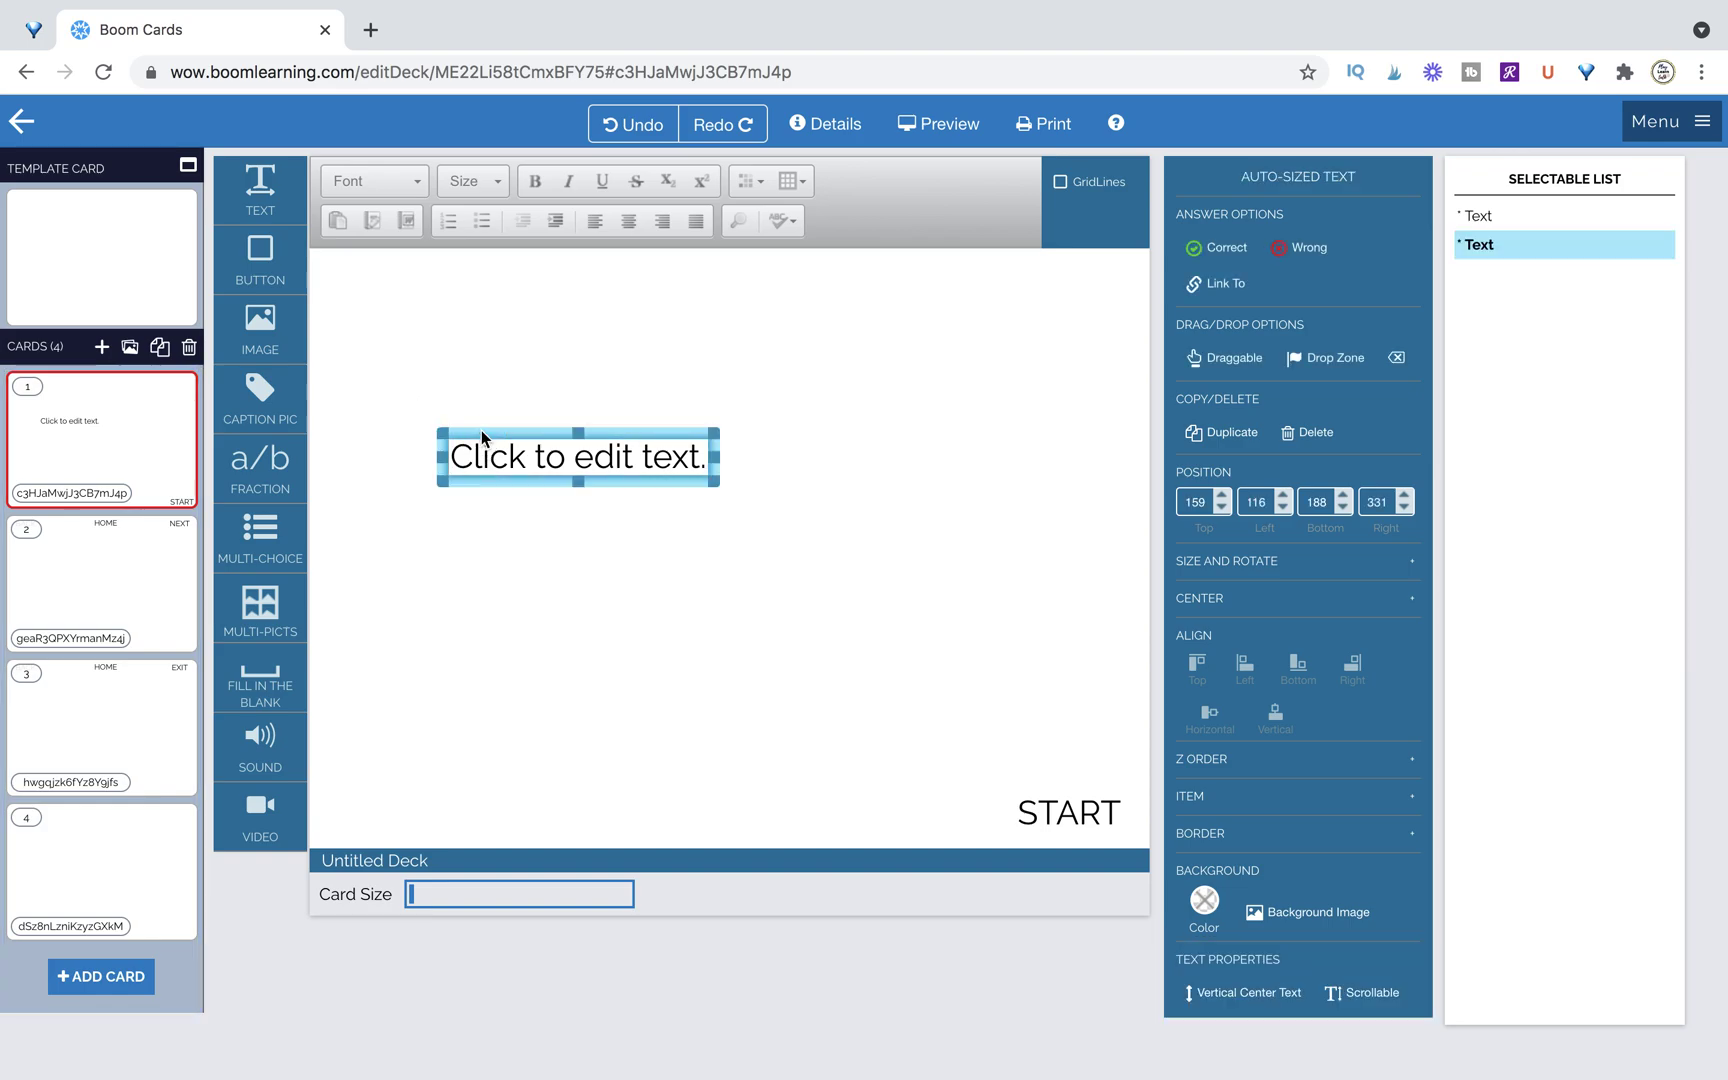
{"action": "key", "text": "Delete"}
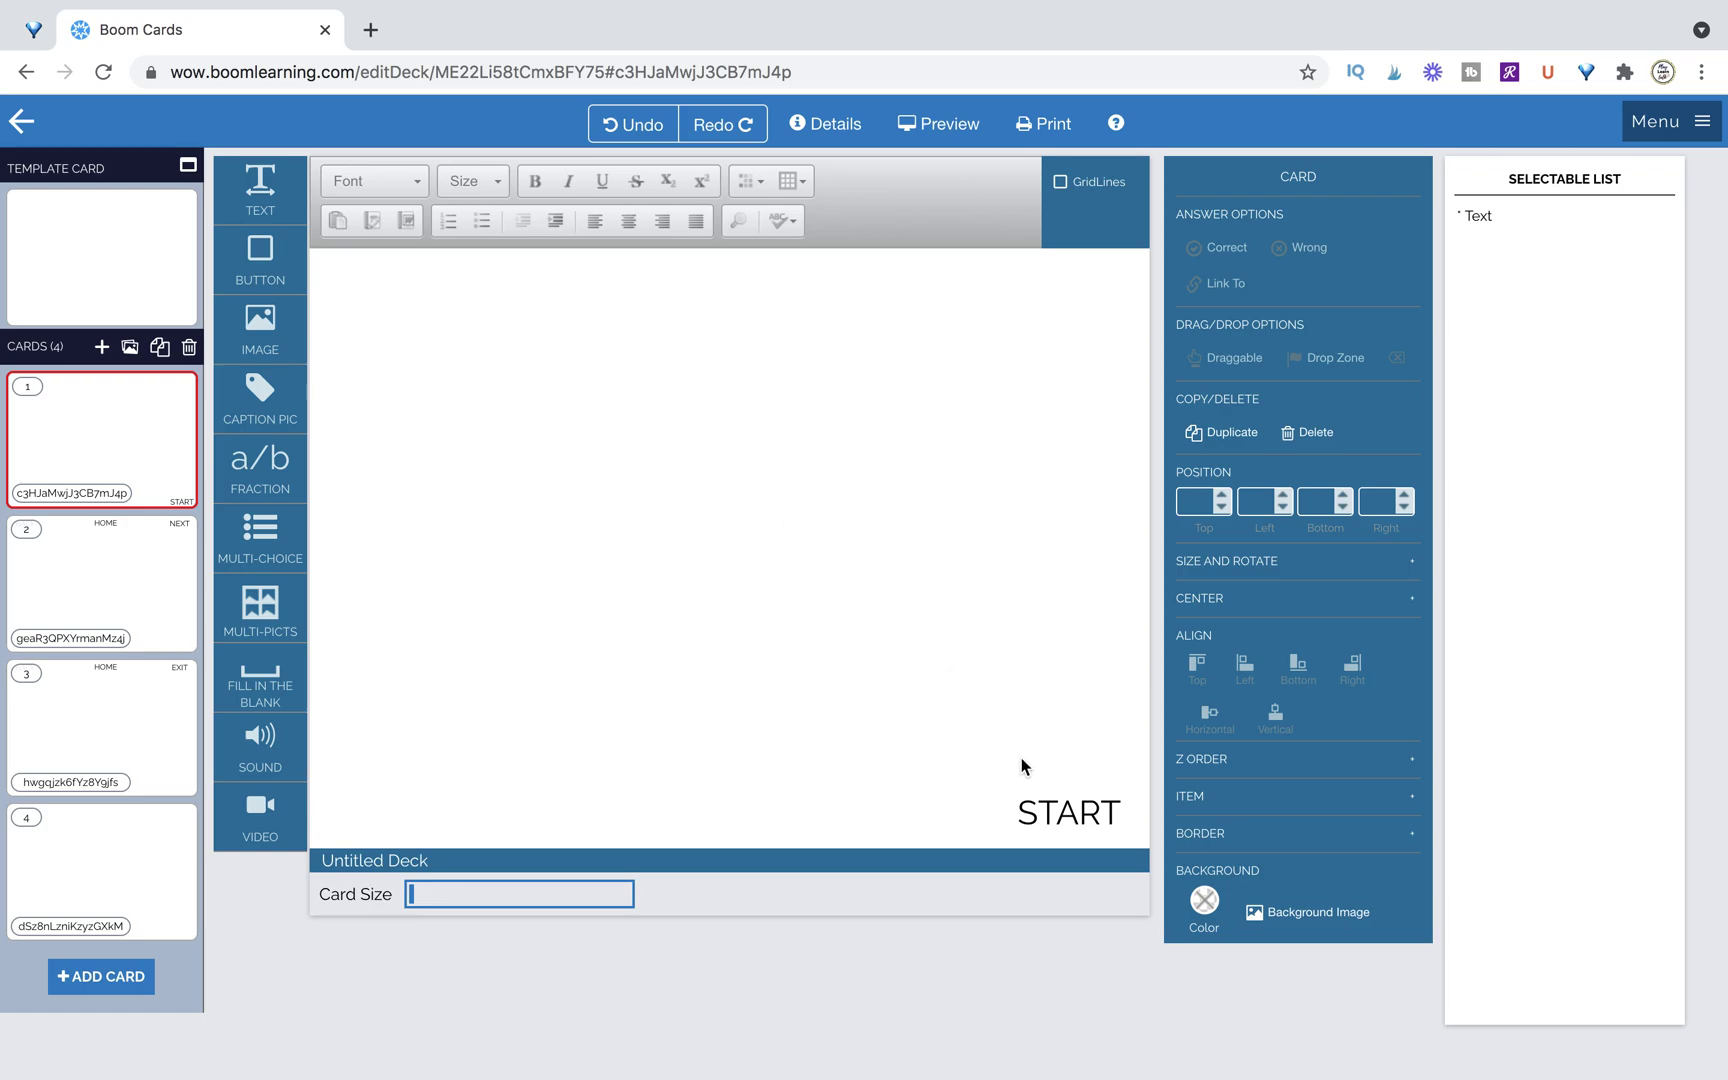
Step: Link card 1's START text to Next Card, after briefly setting No Link
{"action": "left_click", "coordinate": [1035, 797]}
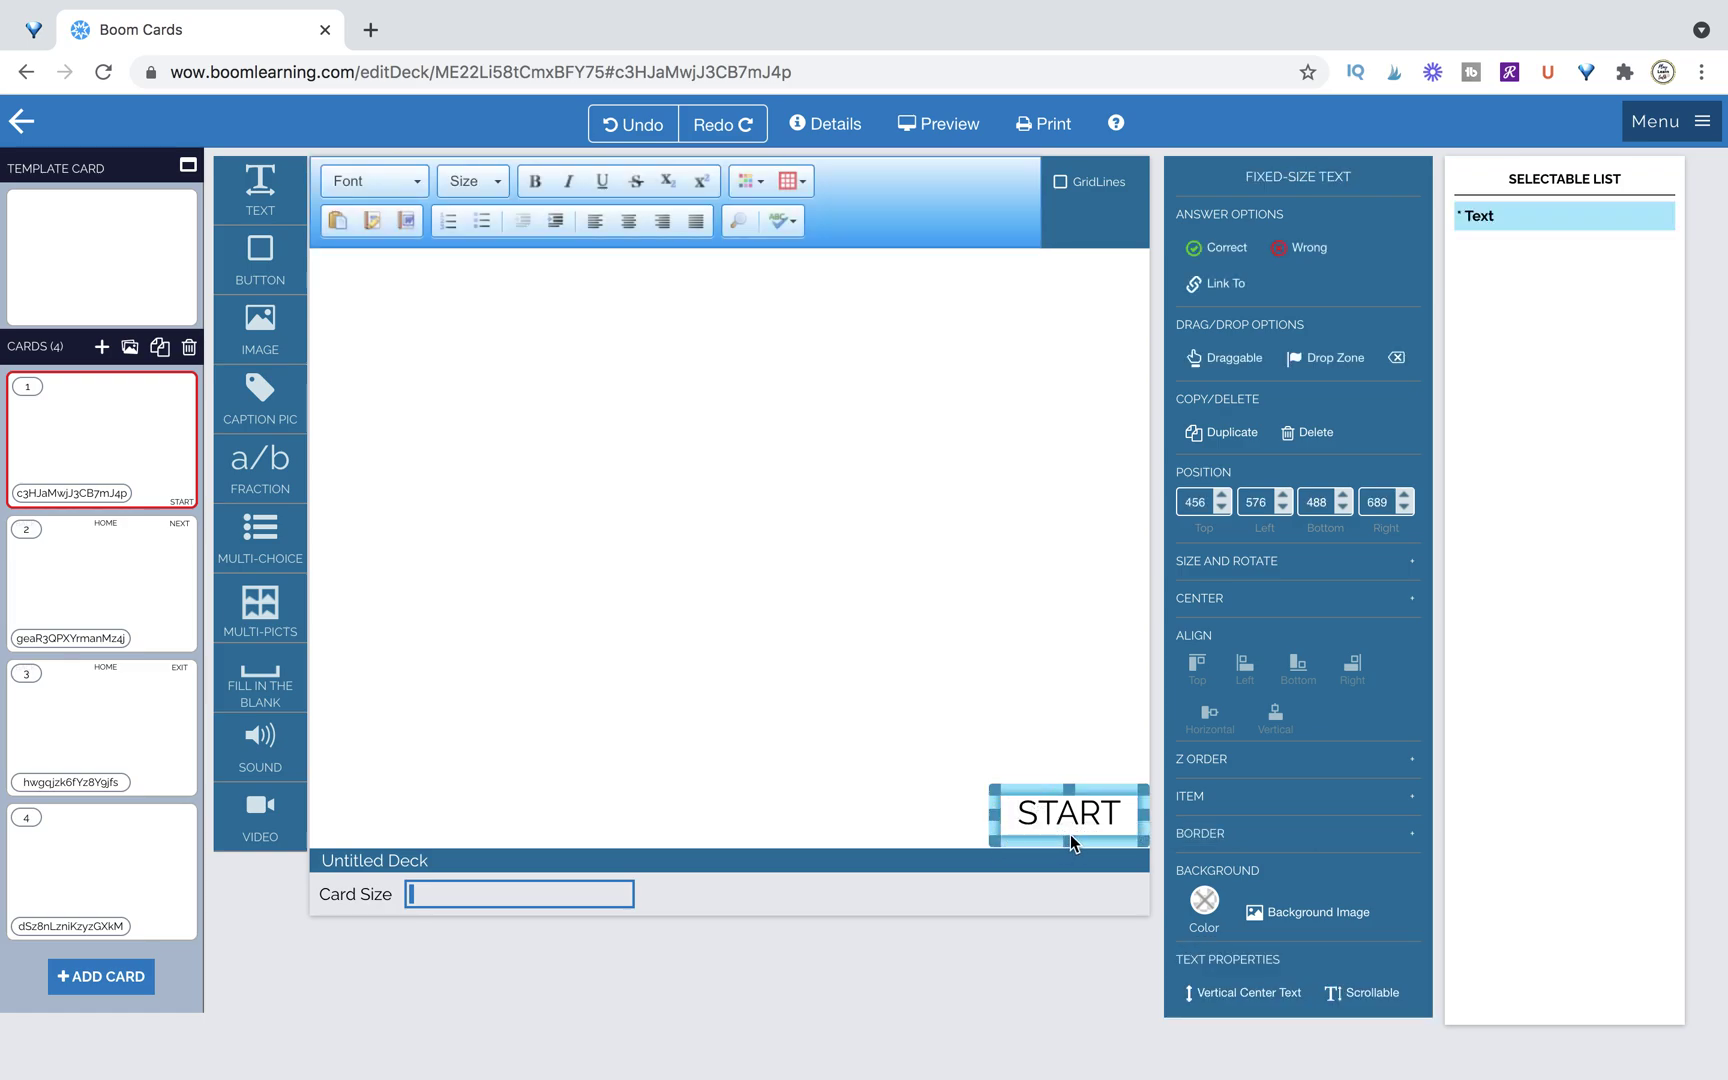
{"action": "left_click", "coordinate": [1226, 290]}
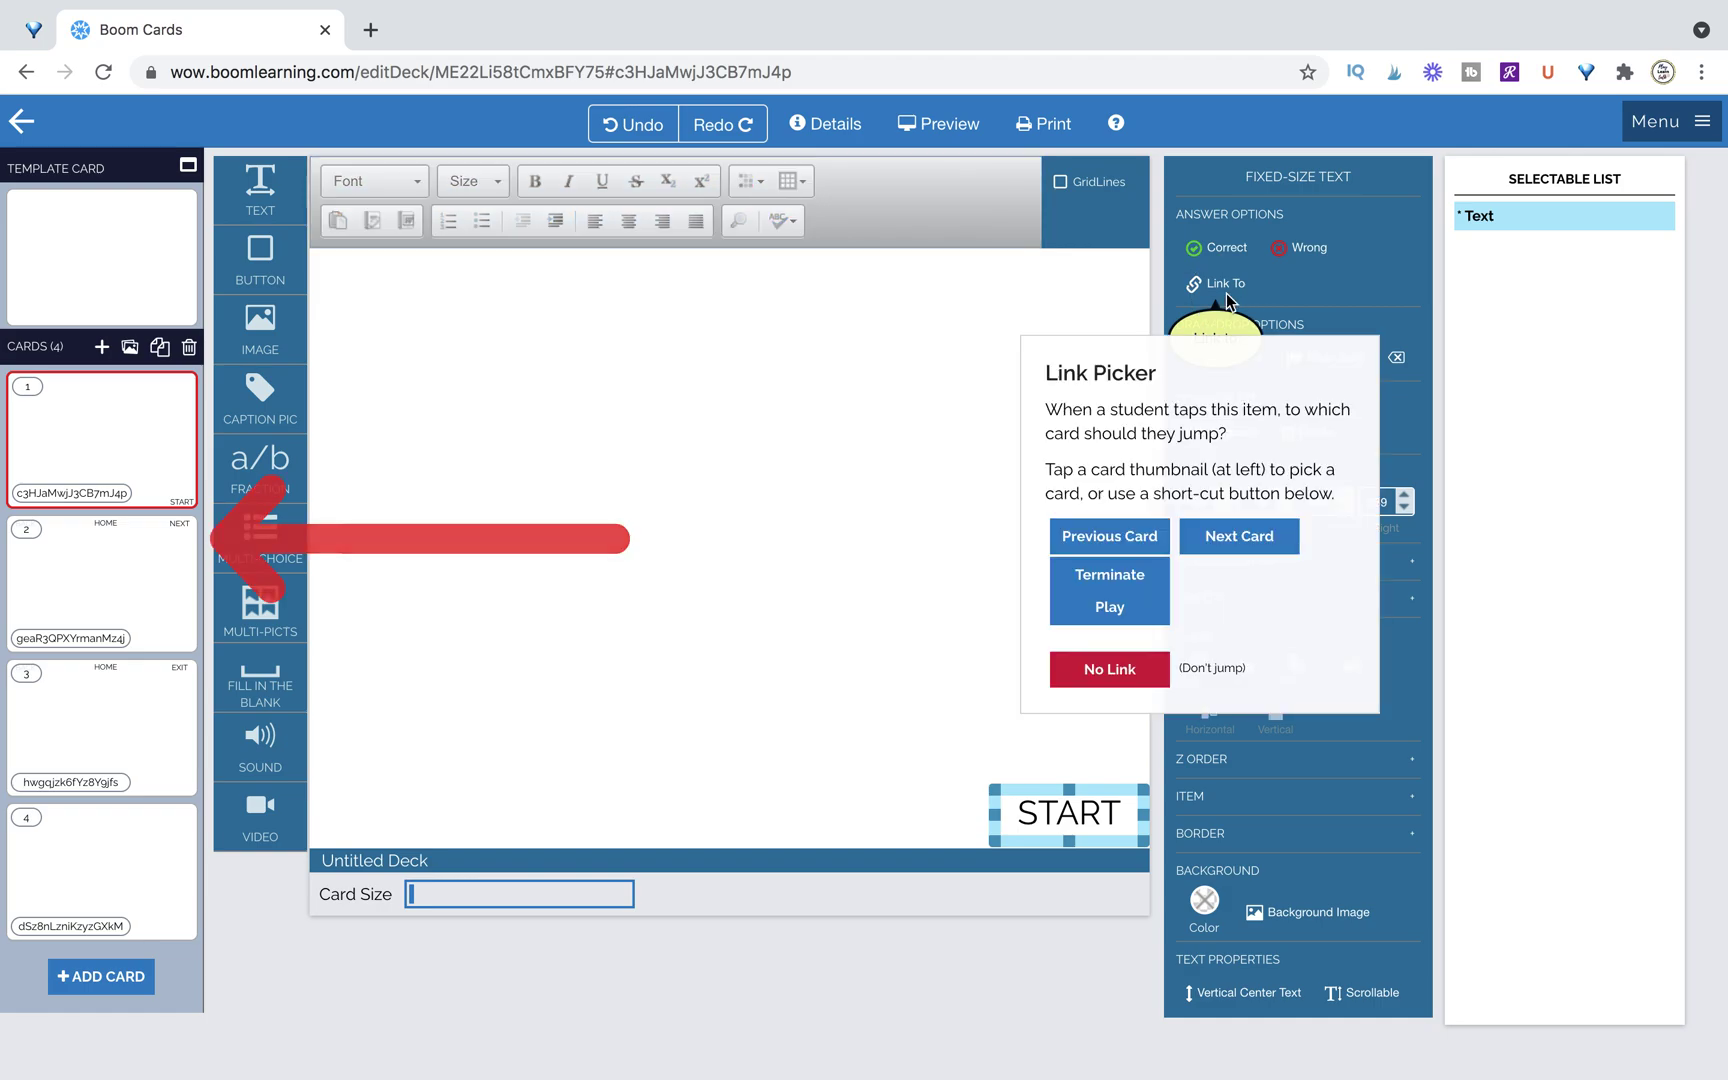
{"action": "left_click", "coordinate": [1117, 686]}
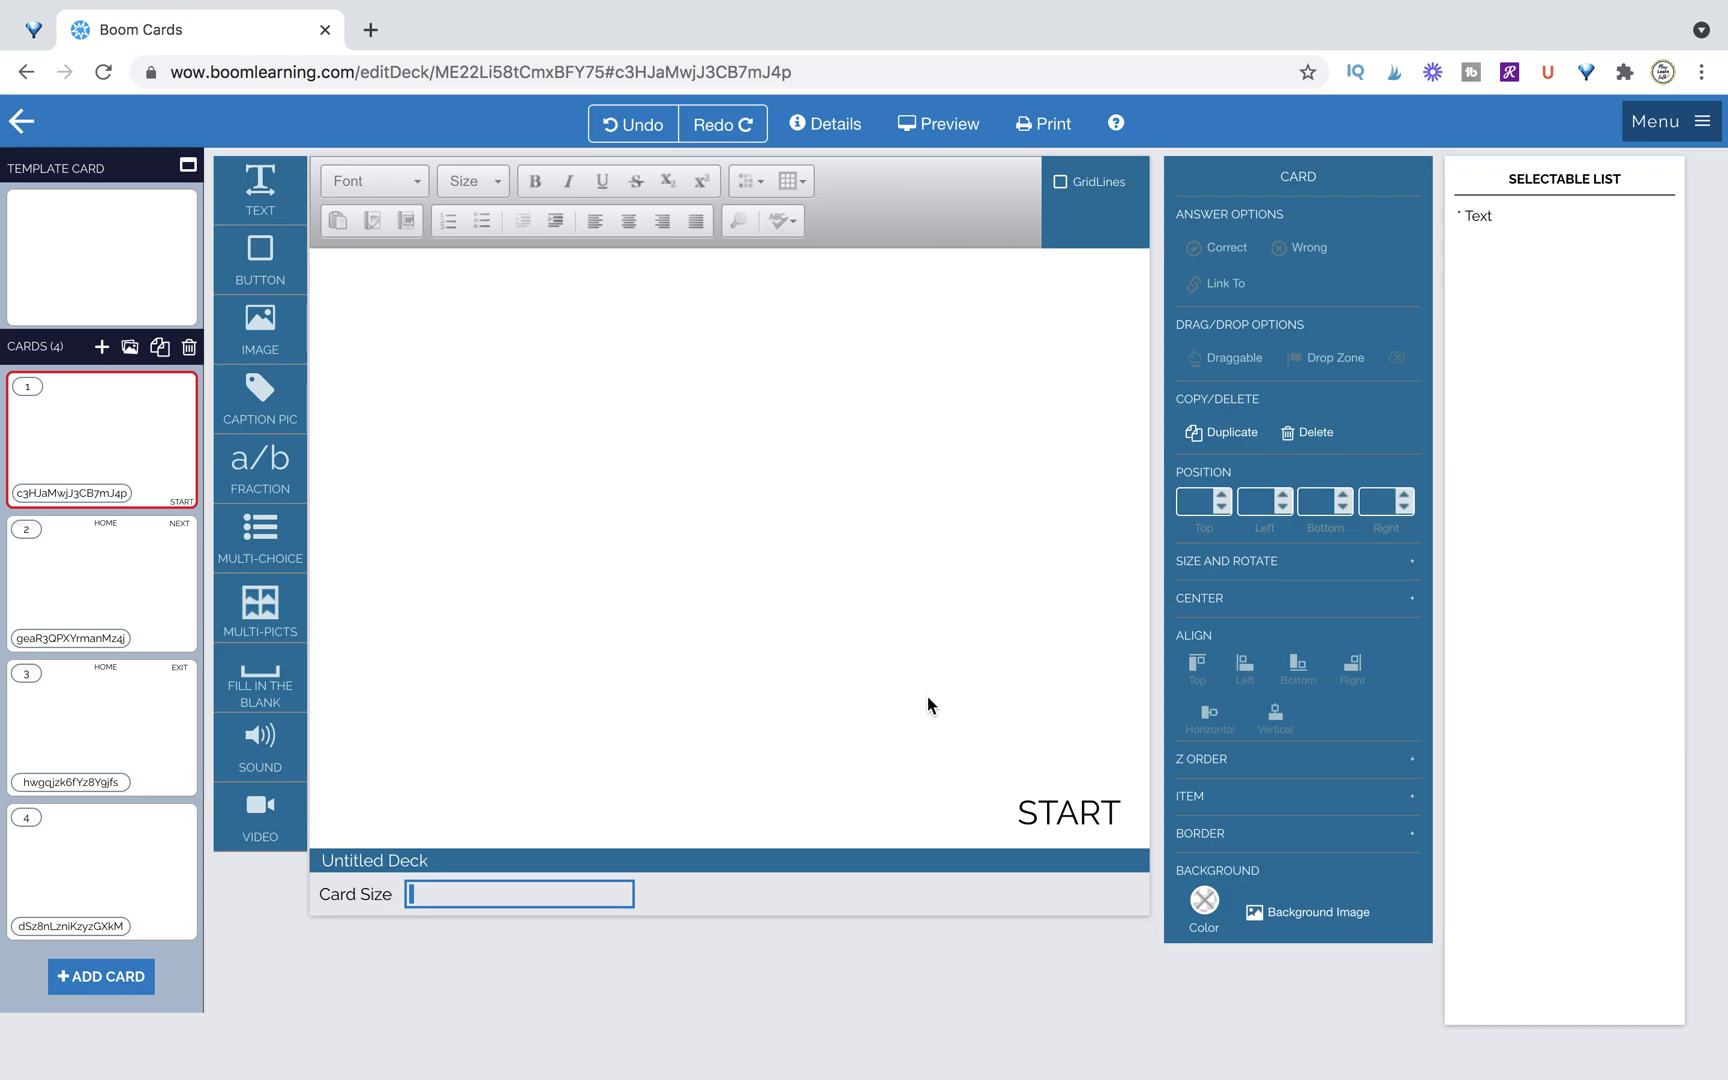
{"action": "left_click", "coordinate": [1045, 795]}
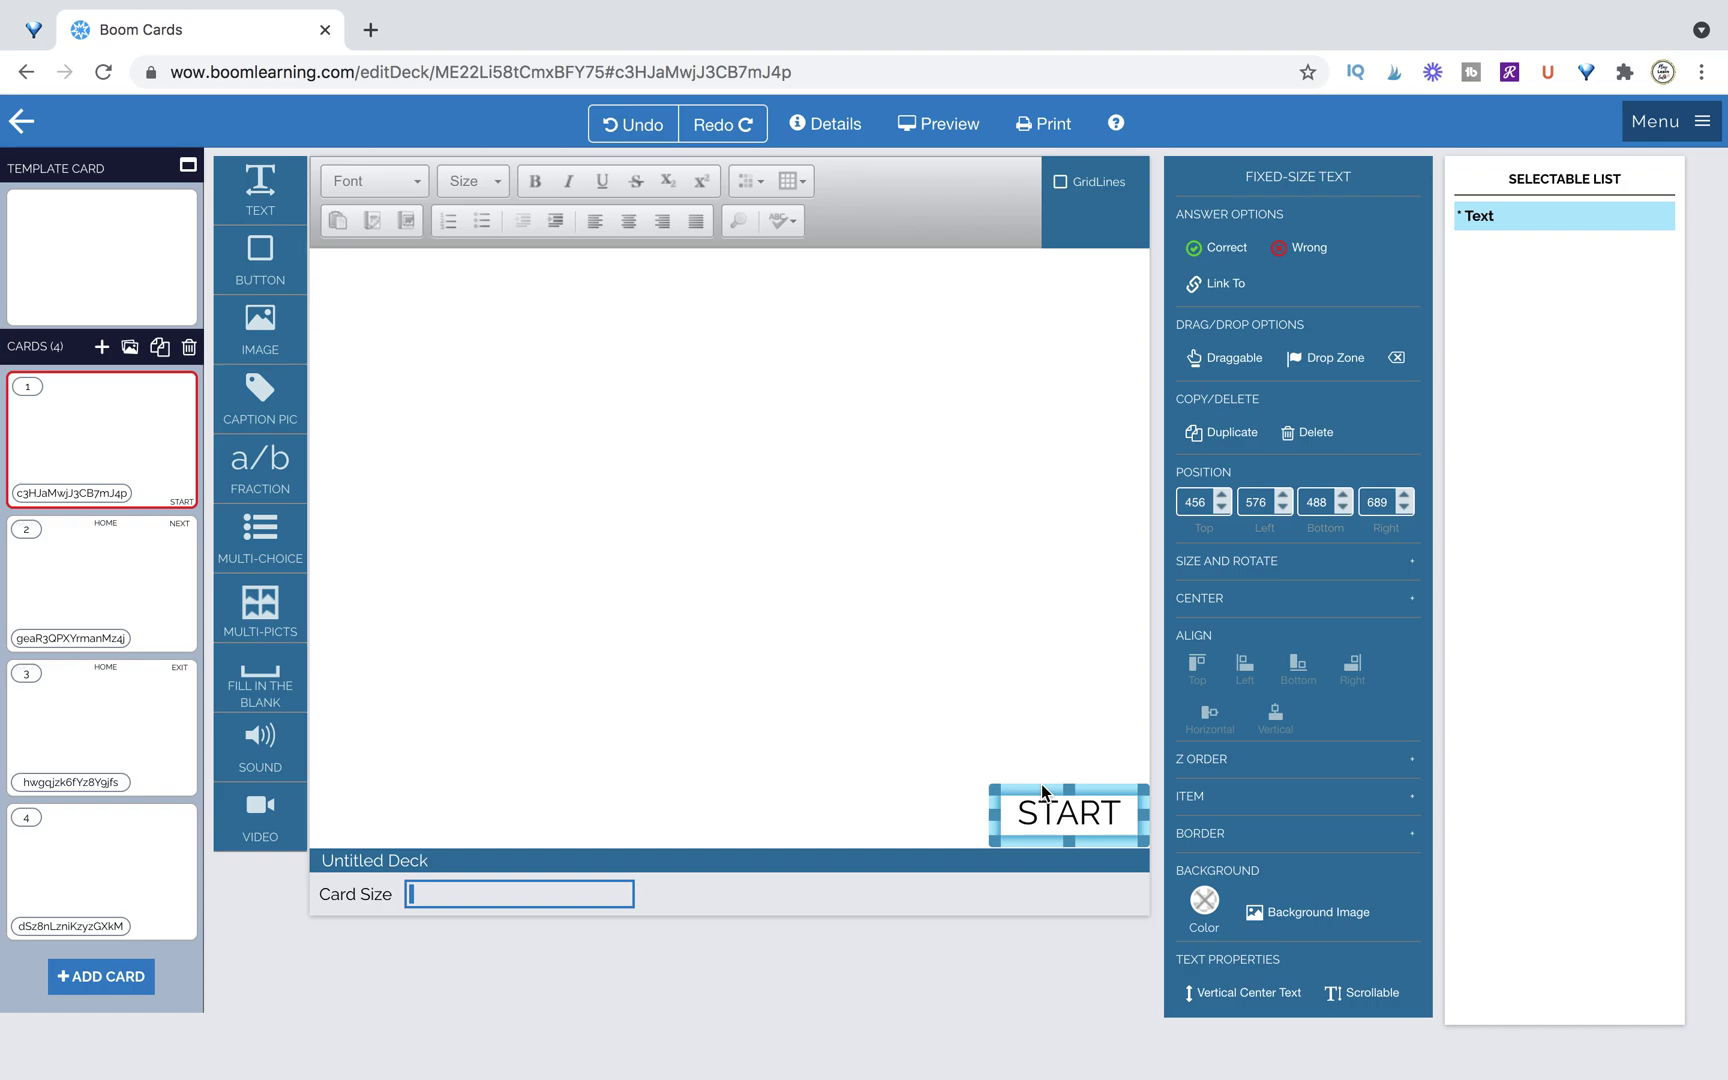
{"action": "left_click", "coordinate": [1226, 284]}
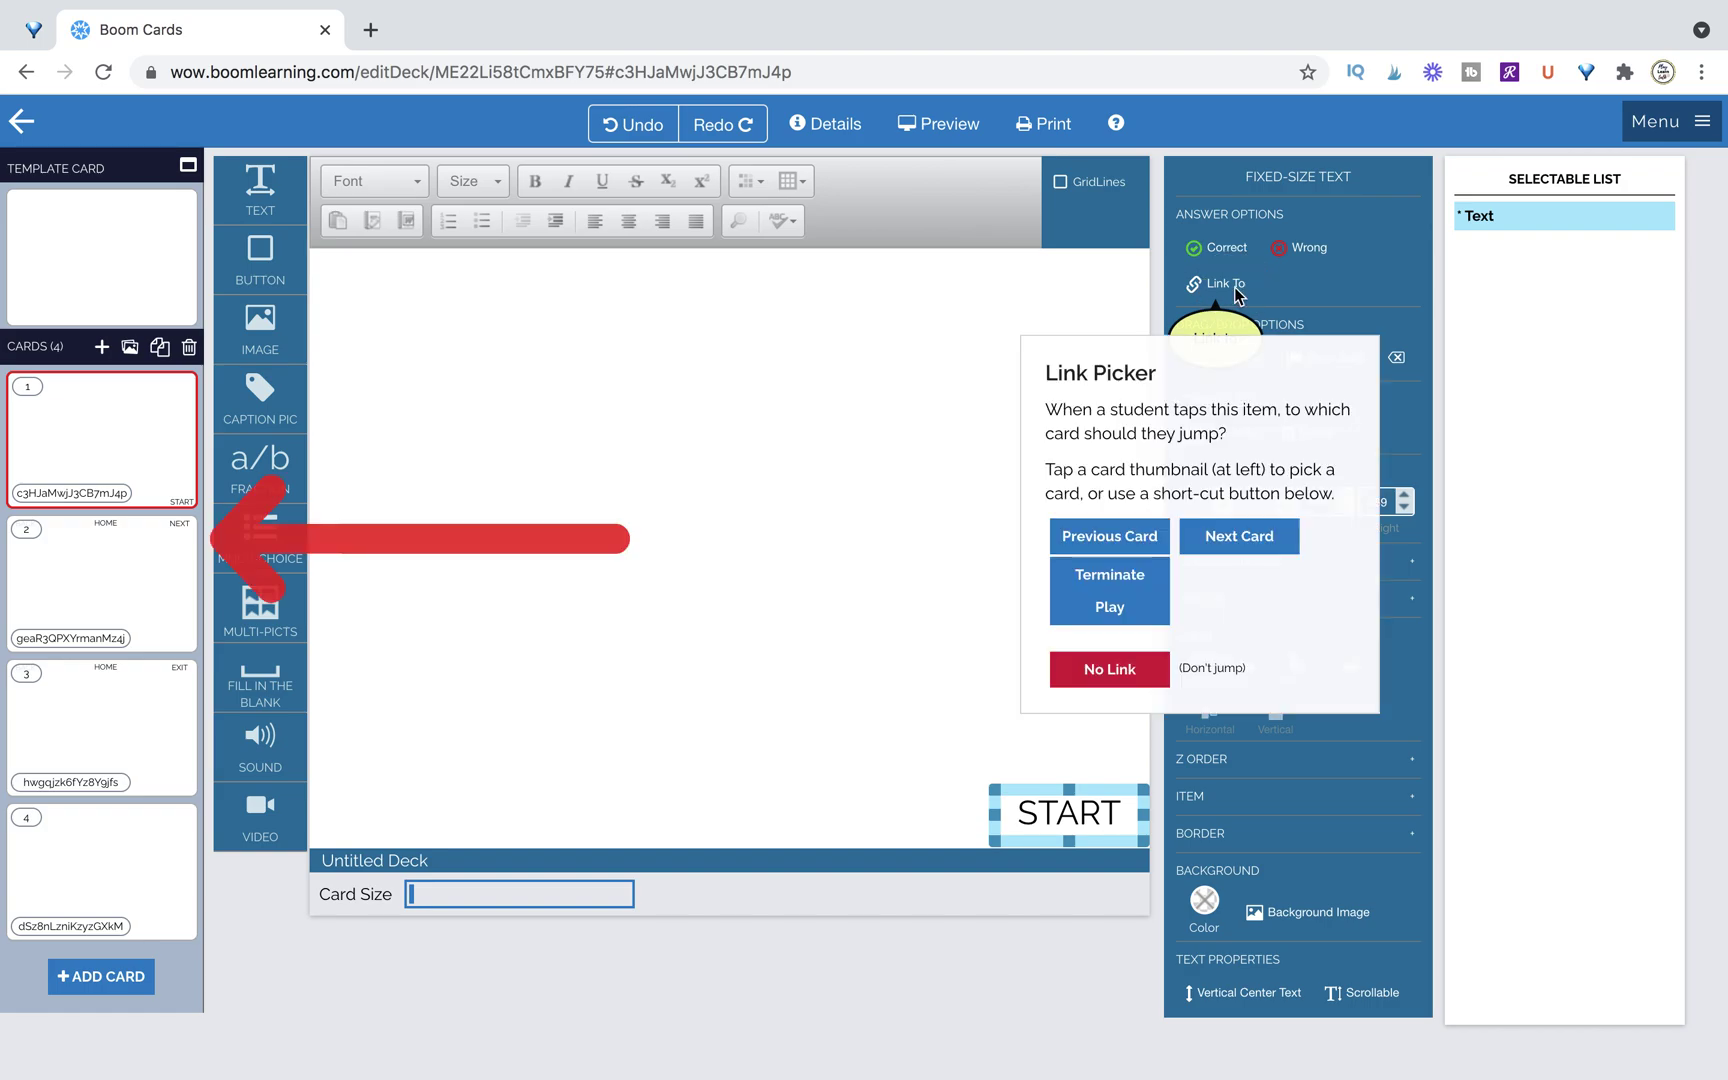
{"action": "left_click", "coordinate": [1252, 540]}
{"action": "left_click", "coordinate": [1089, 608]}
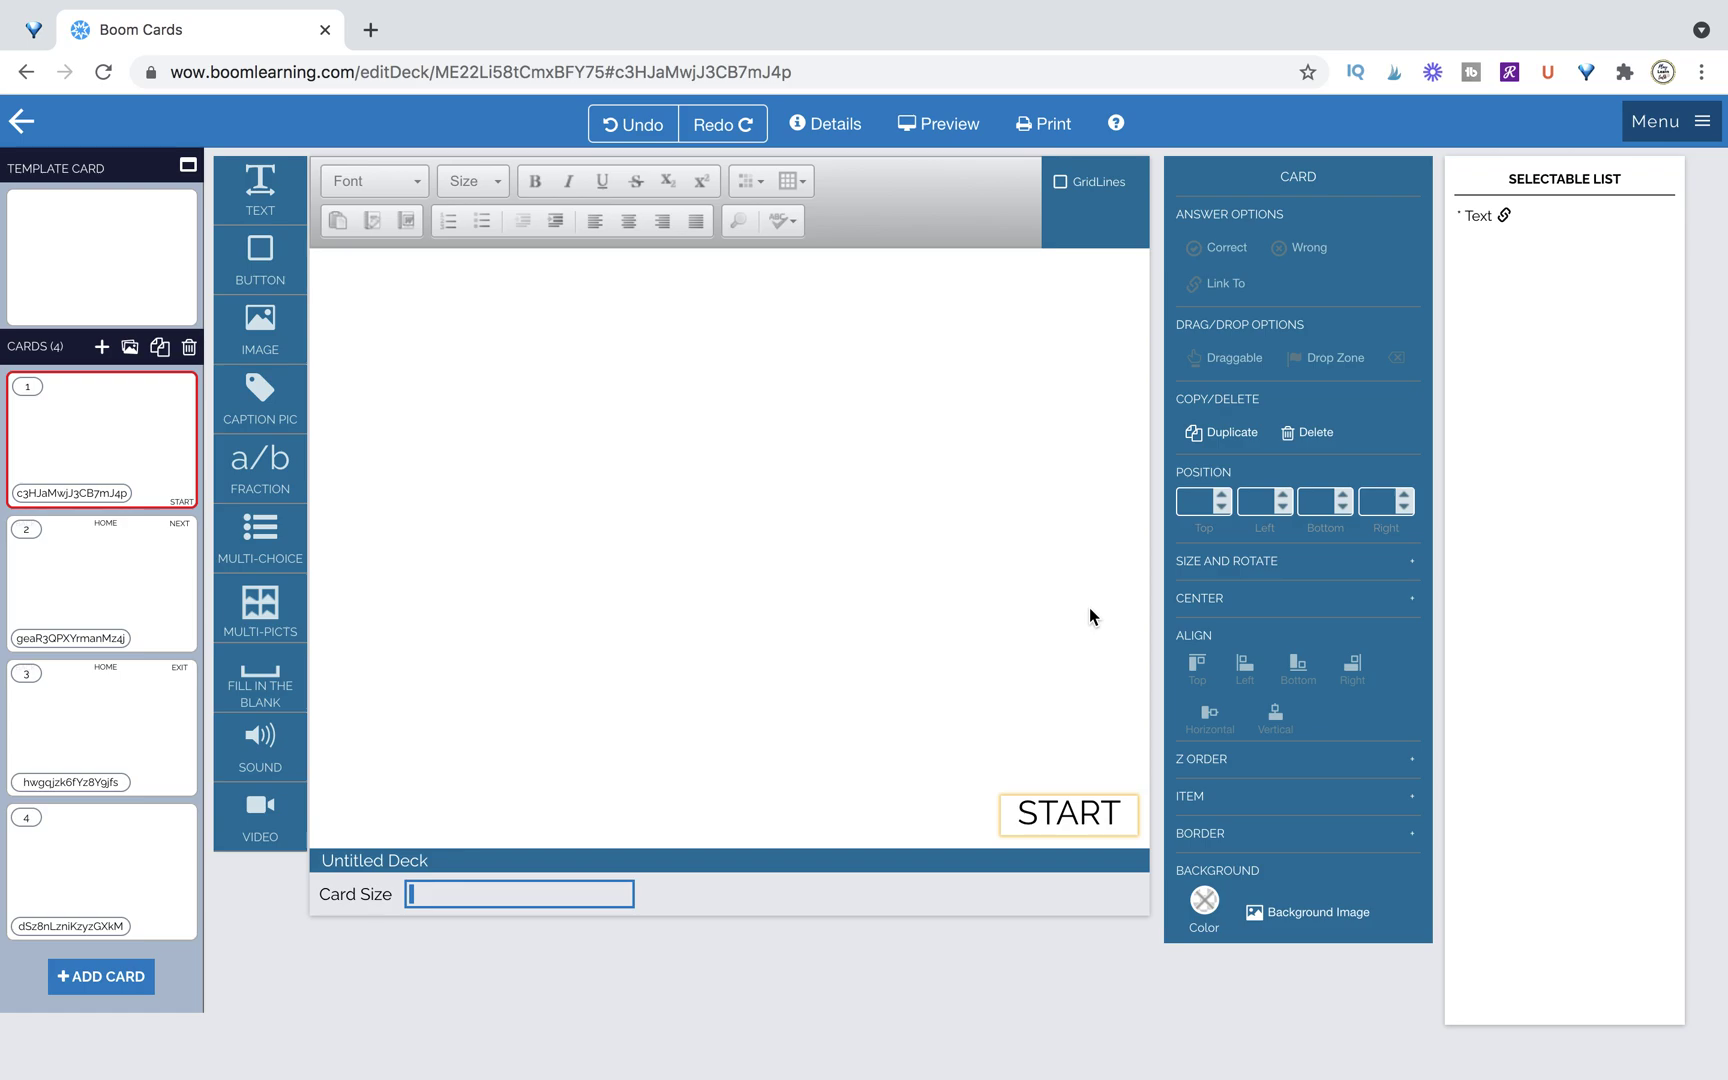
Step: Link START to the BACK/HOME/NEXT card and insert a blank card after card 1
{"action": "left_click", "coordinate": [1033, 812]}
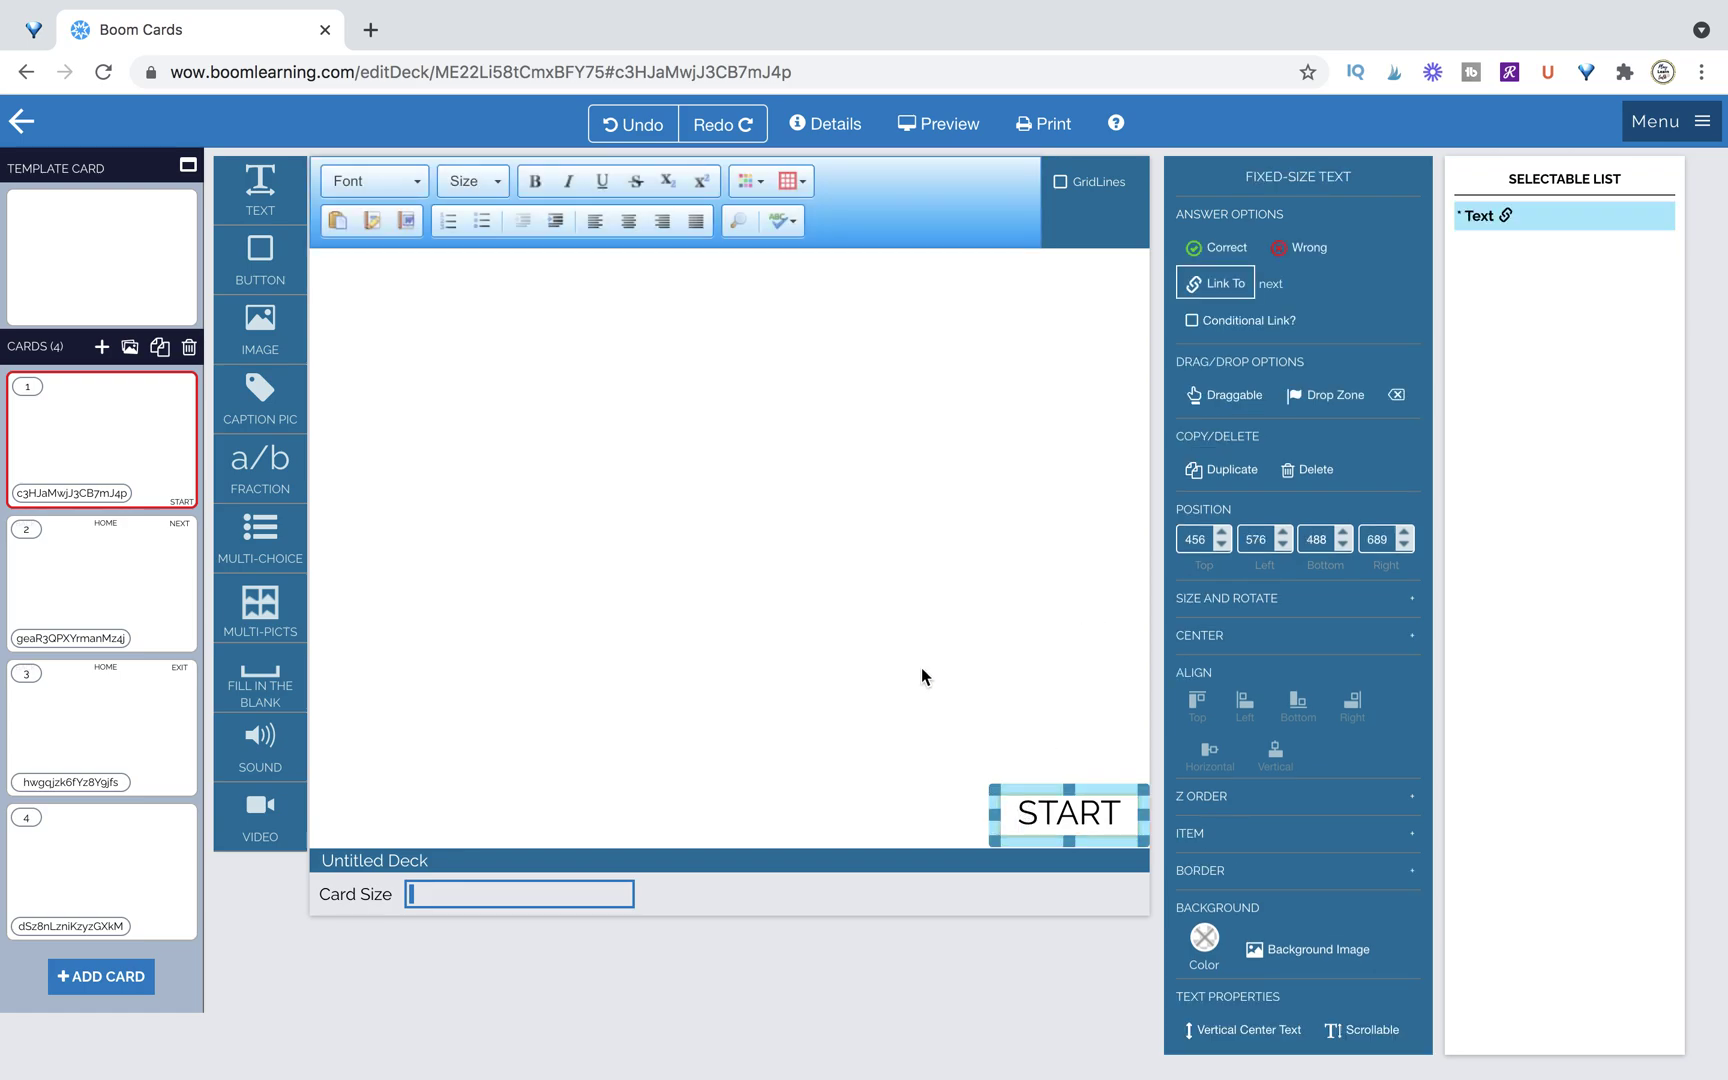
{"action": "left_click", "coordinate": [1216, 284]}
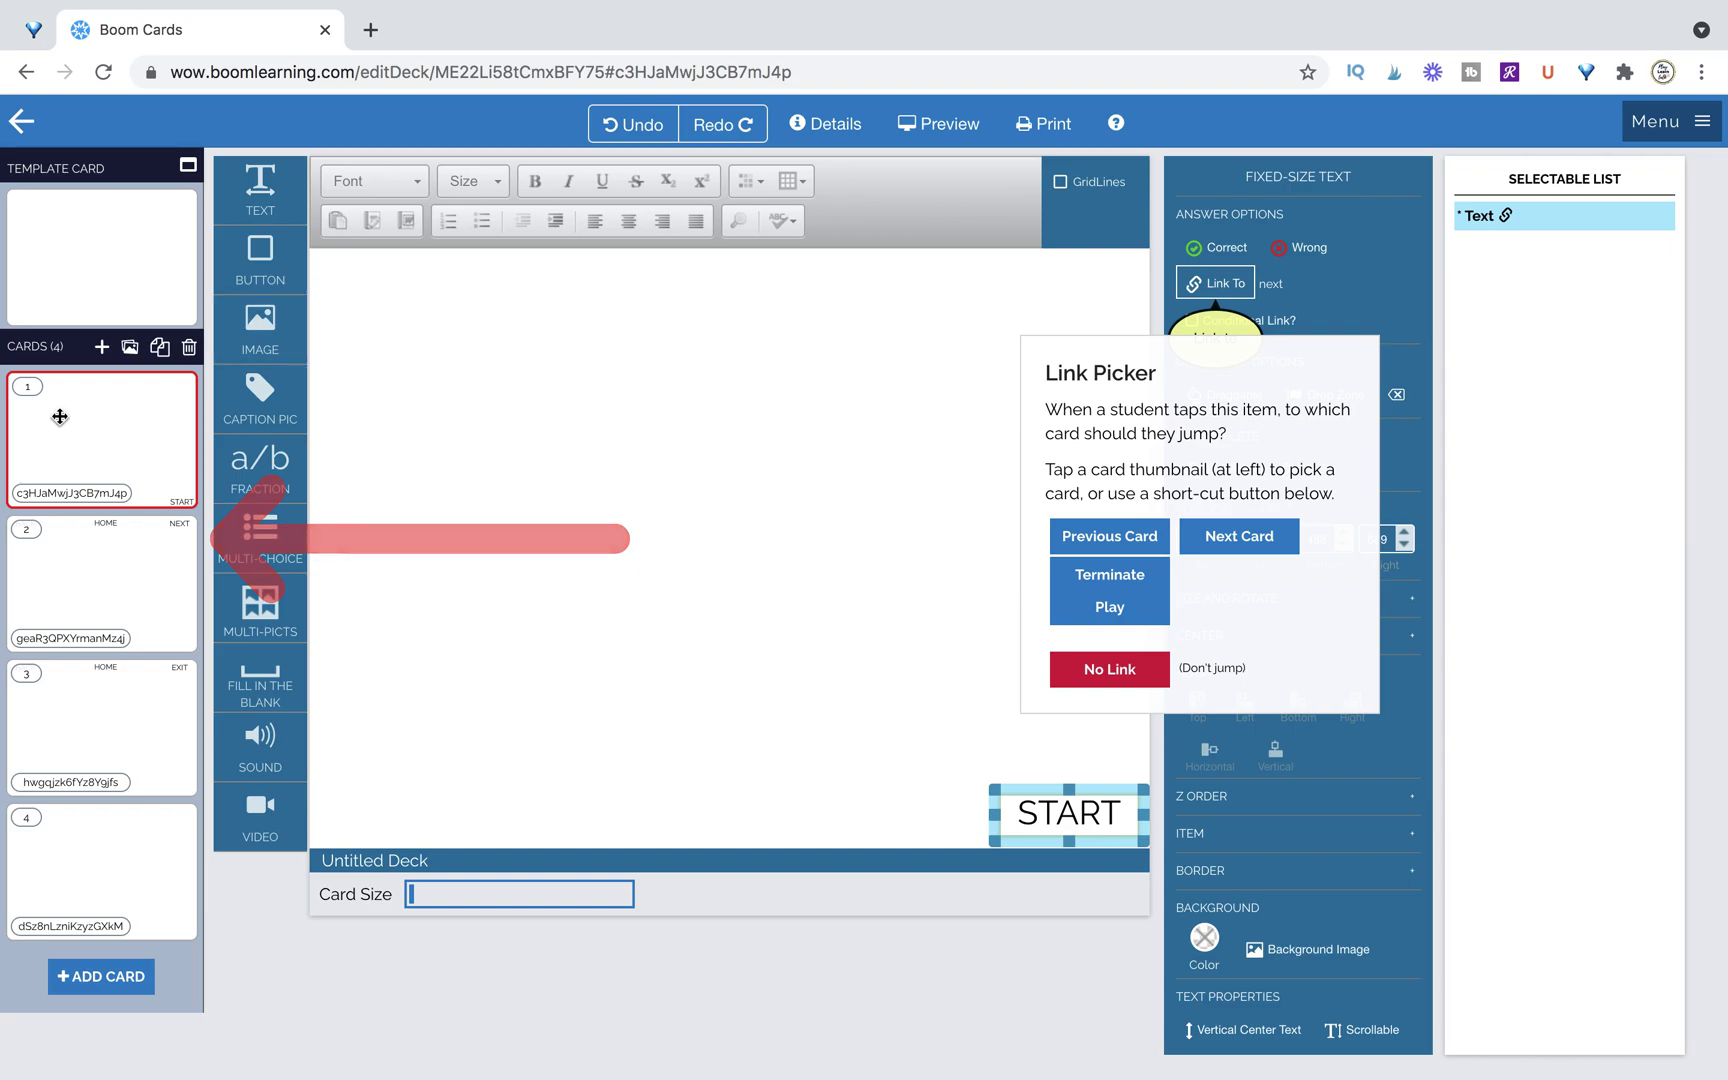
{"action": "left_click", "coordinate": [130, 591]}
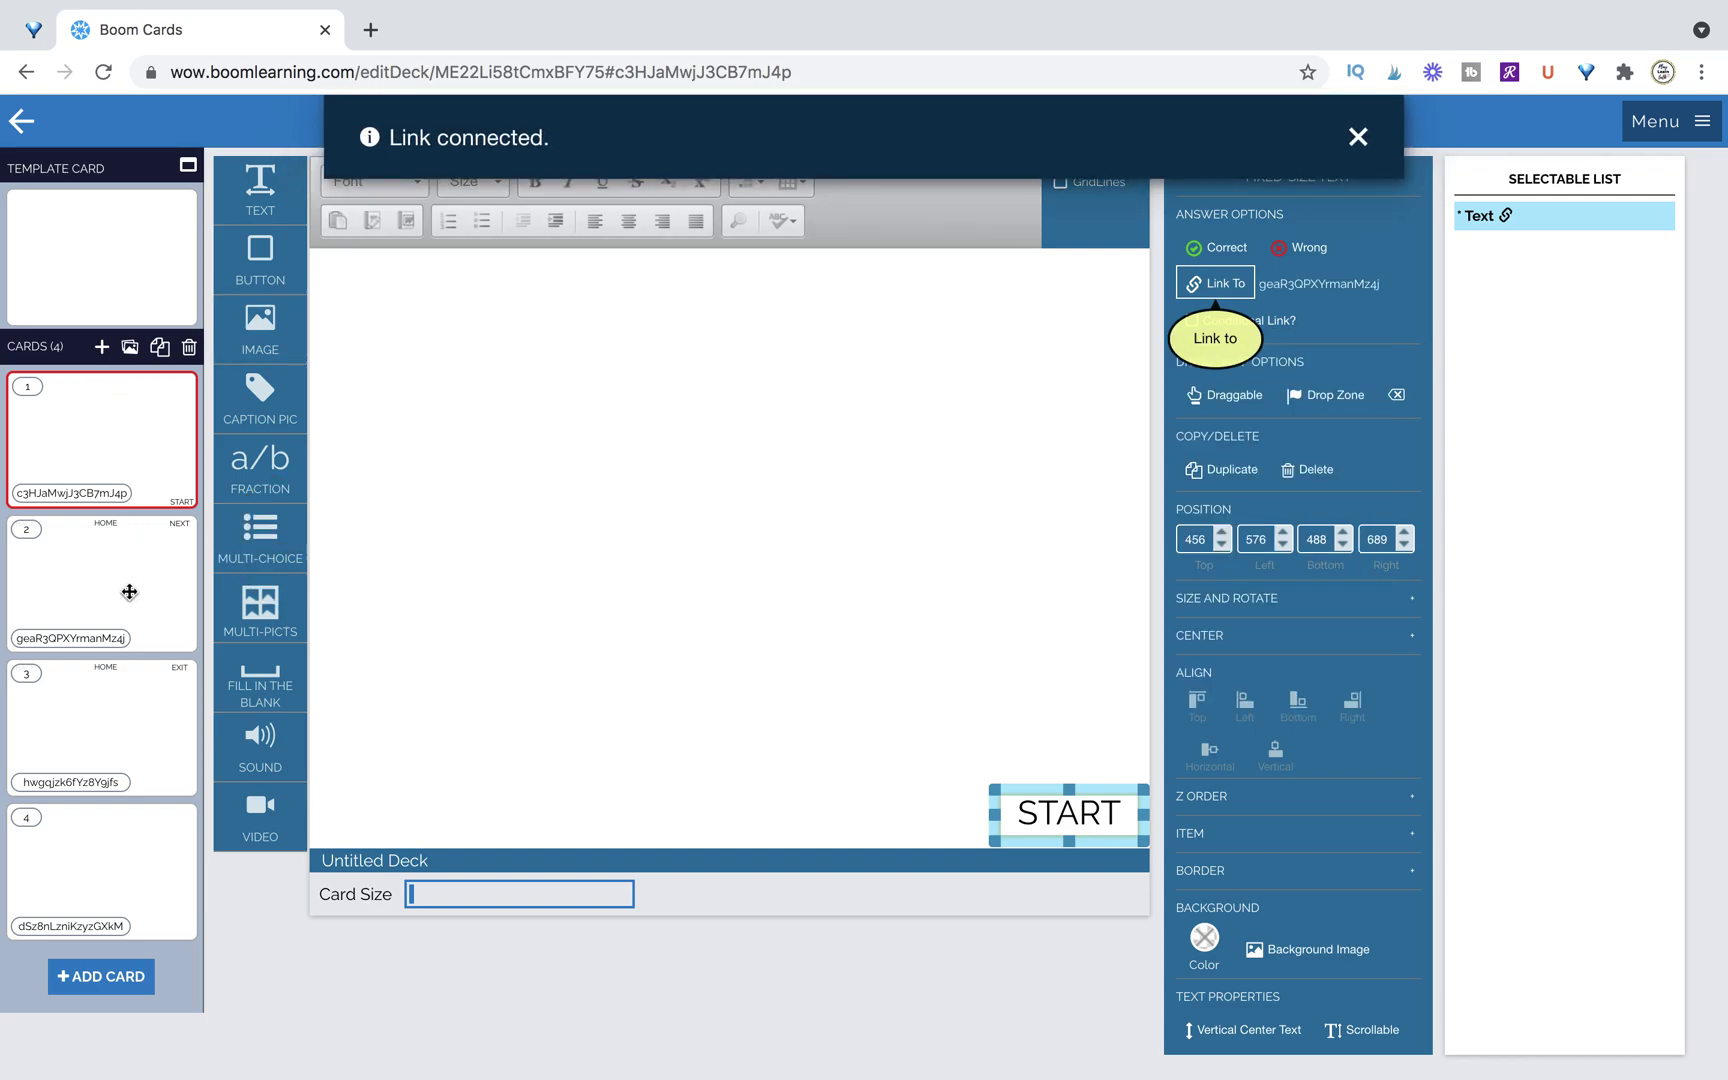
{"action": "left_click", "coordinate": [101, 346]}
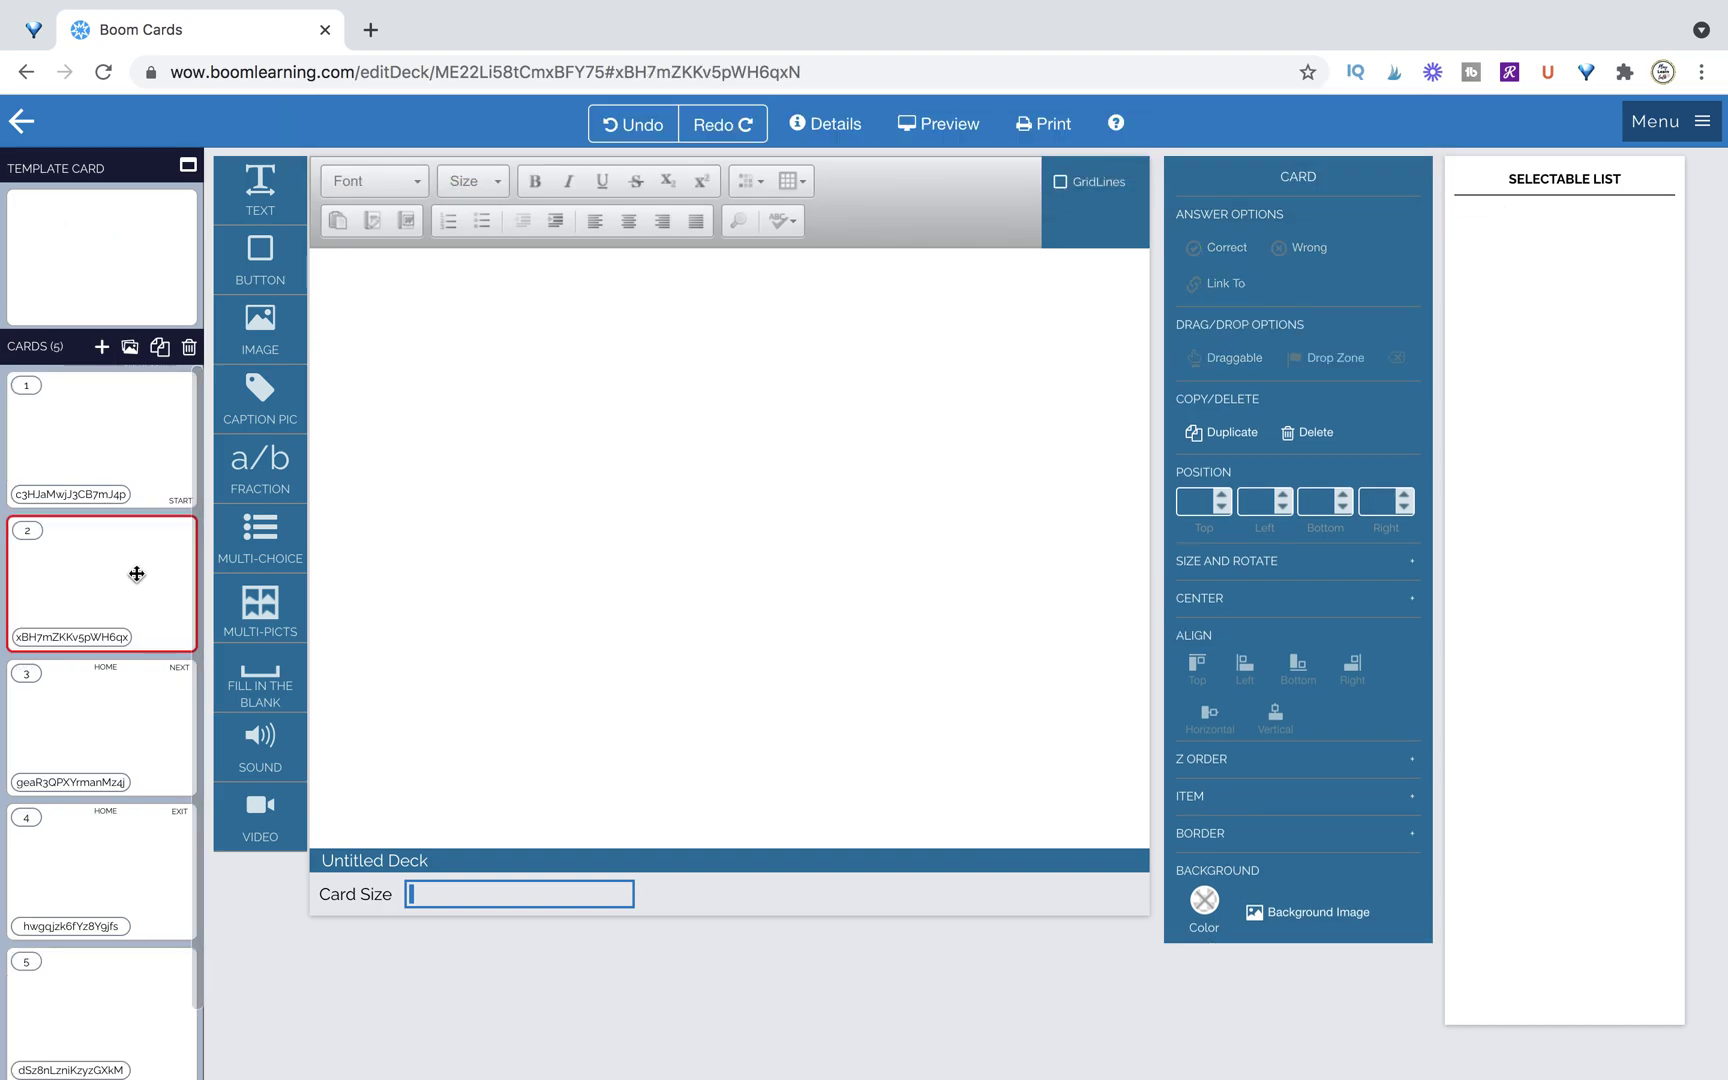
Step: Add an 'Instructions' text box near the centre of blank card 2, then return to card 1
{"action": "left_click", "coordinate": [125, 490]}
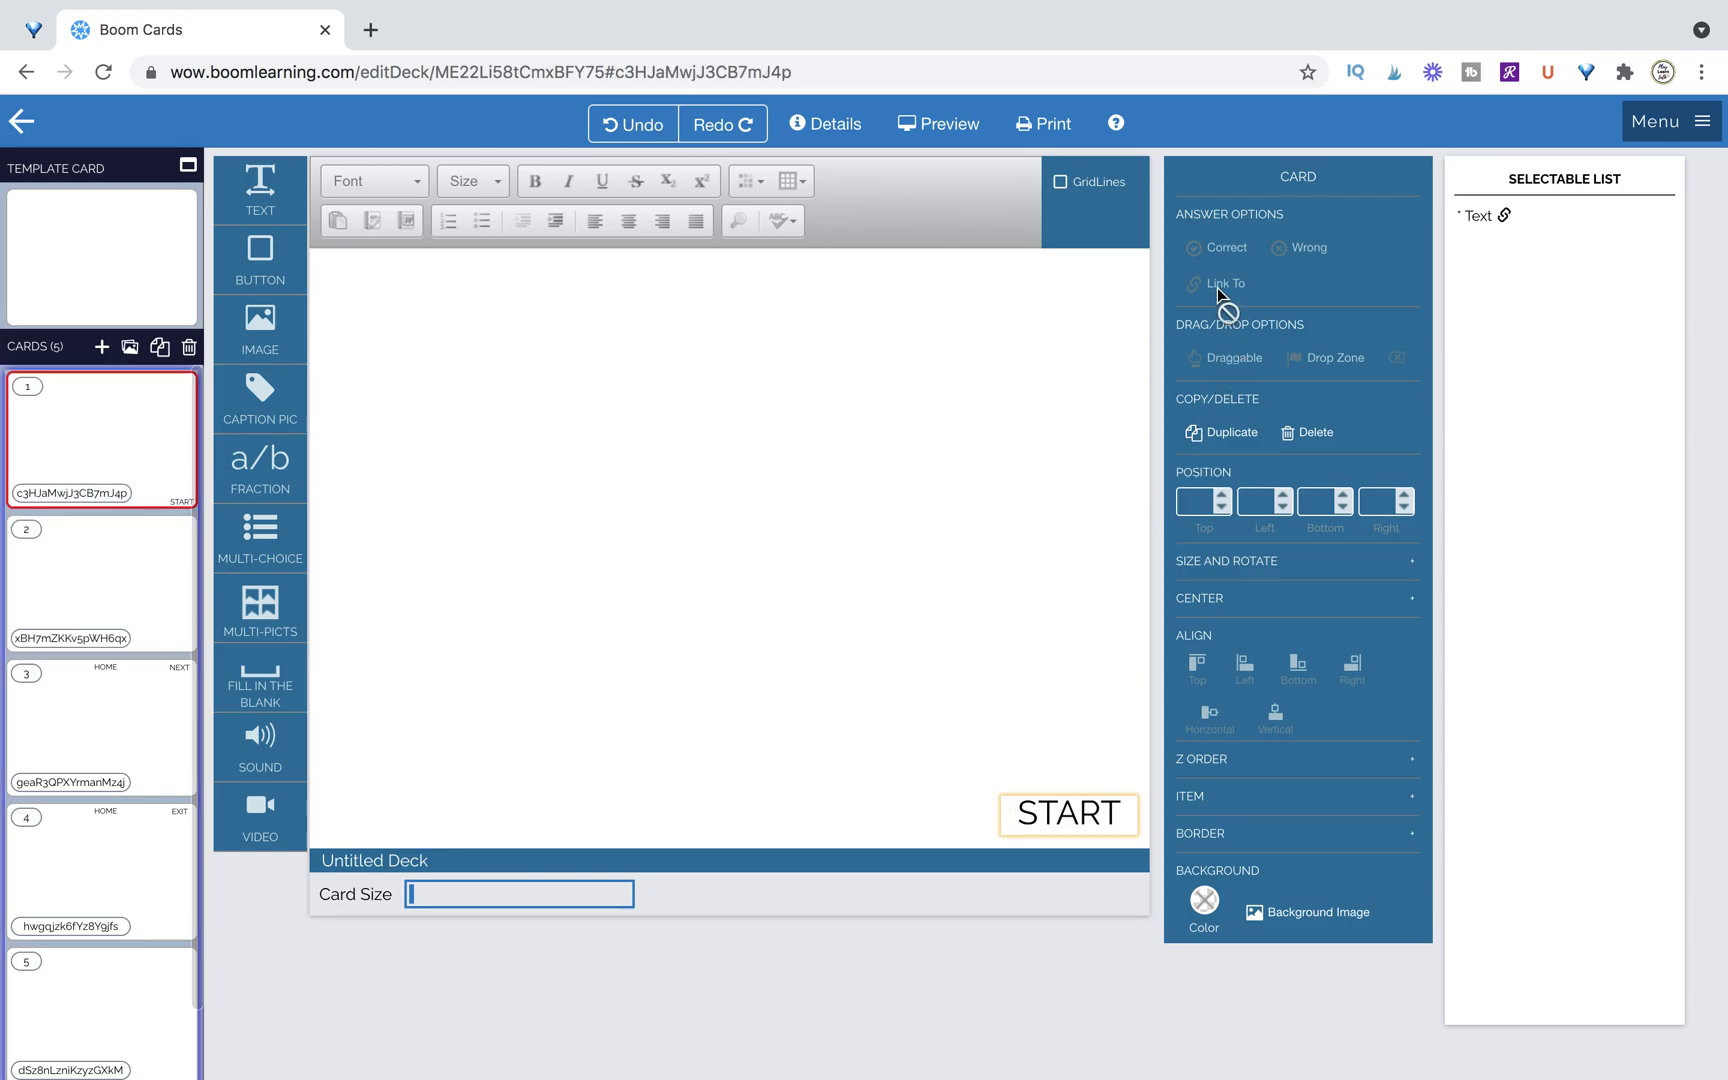
{"action": "left_click", "coordinate": [110, 731]}
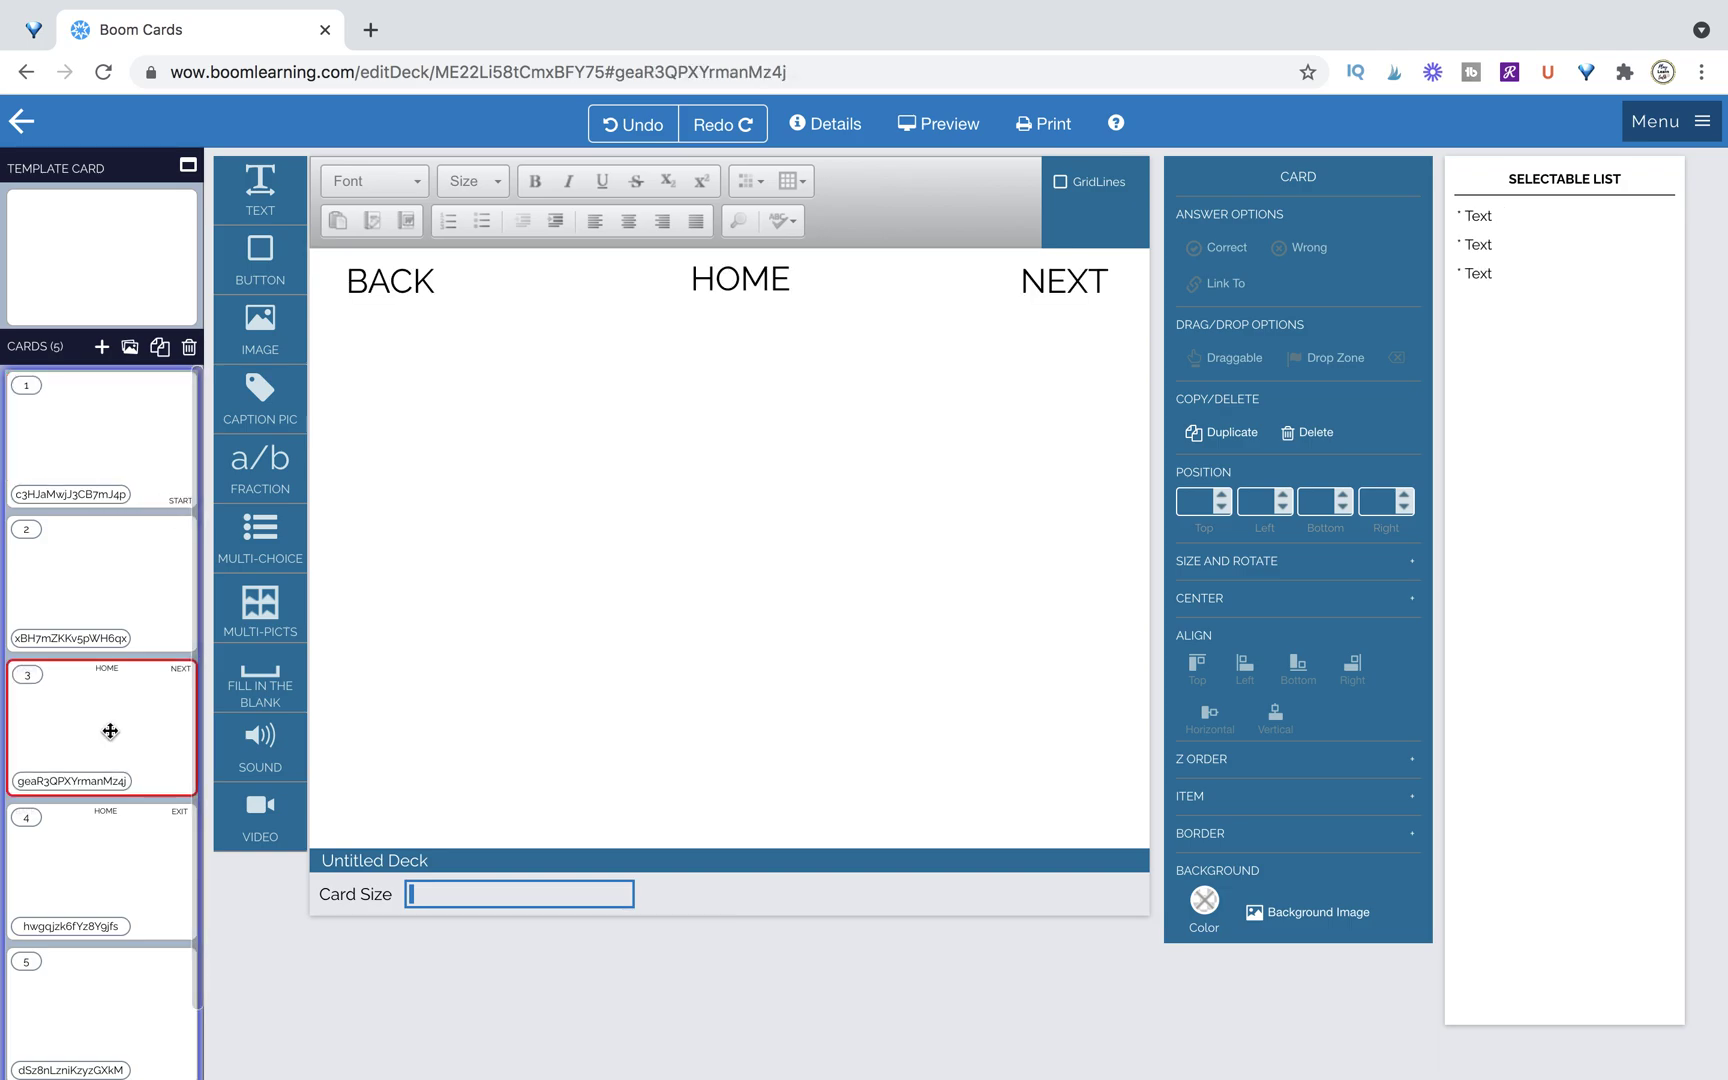
{"action": "left_click", "coordinate": [119, 564]}
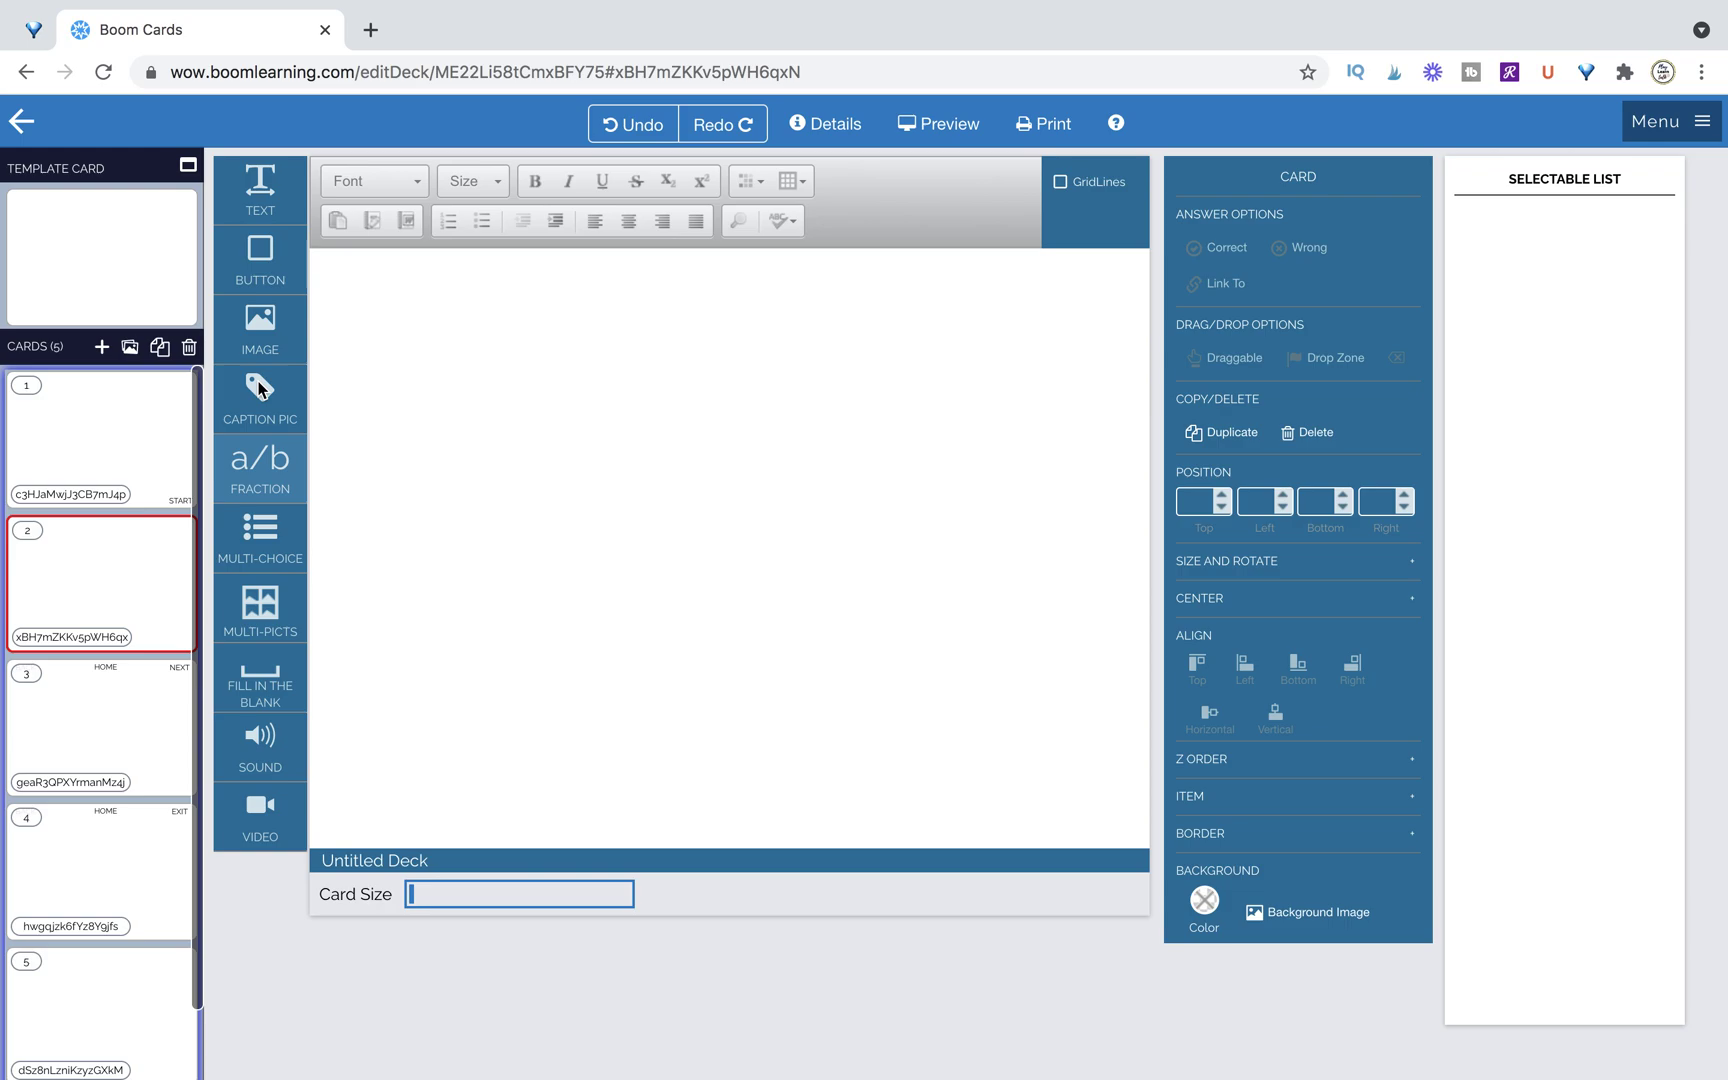
{"action": "left_click_drag", "start_coordinate": [260, 190], "coordinate": [670, 529]}
{"action": "left_click", "coordinate": [670, 529]}
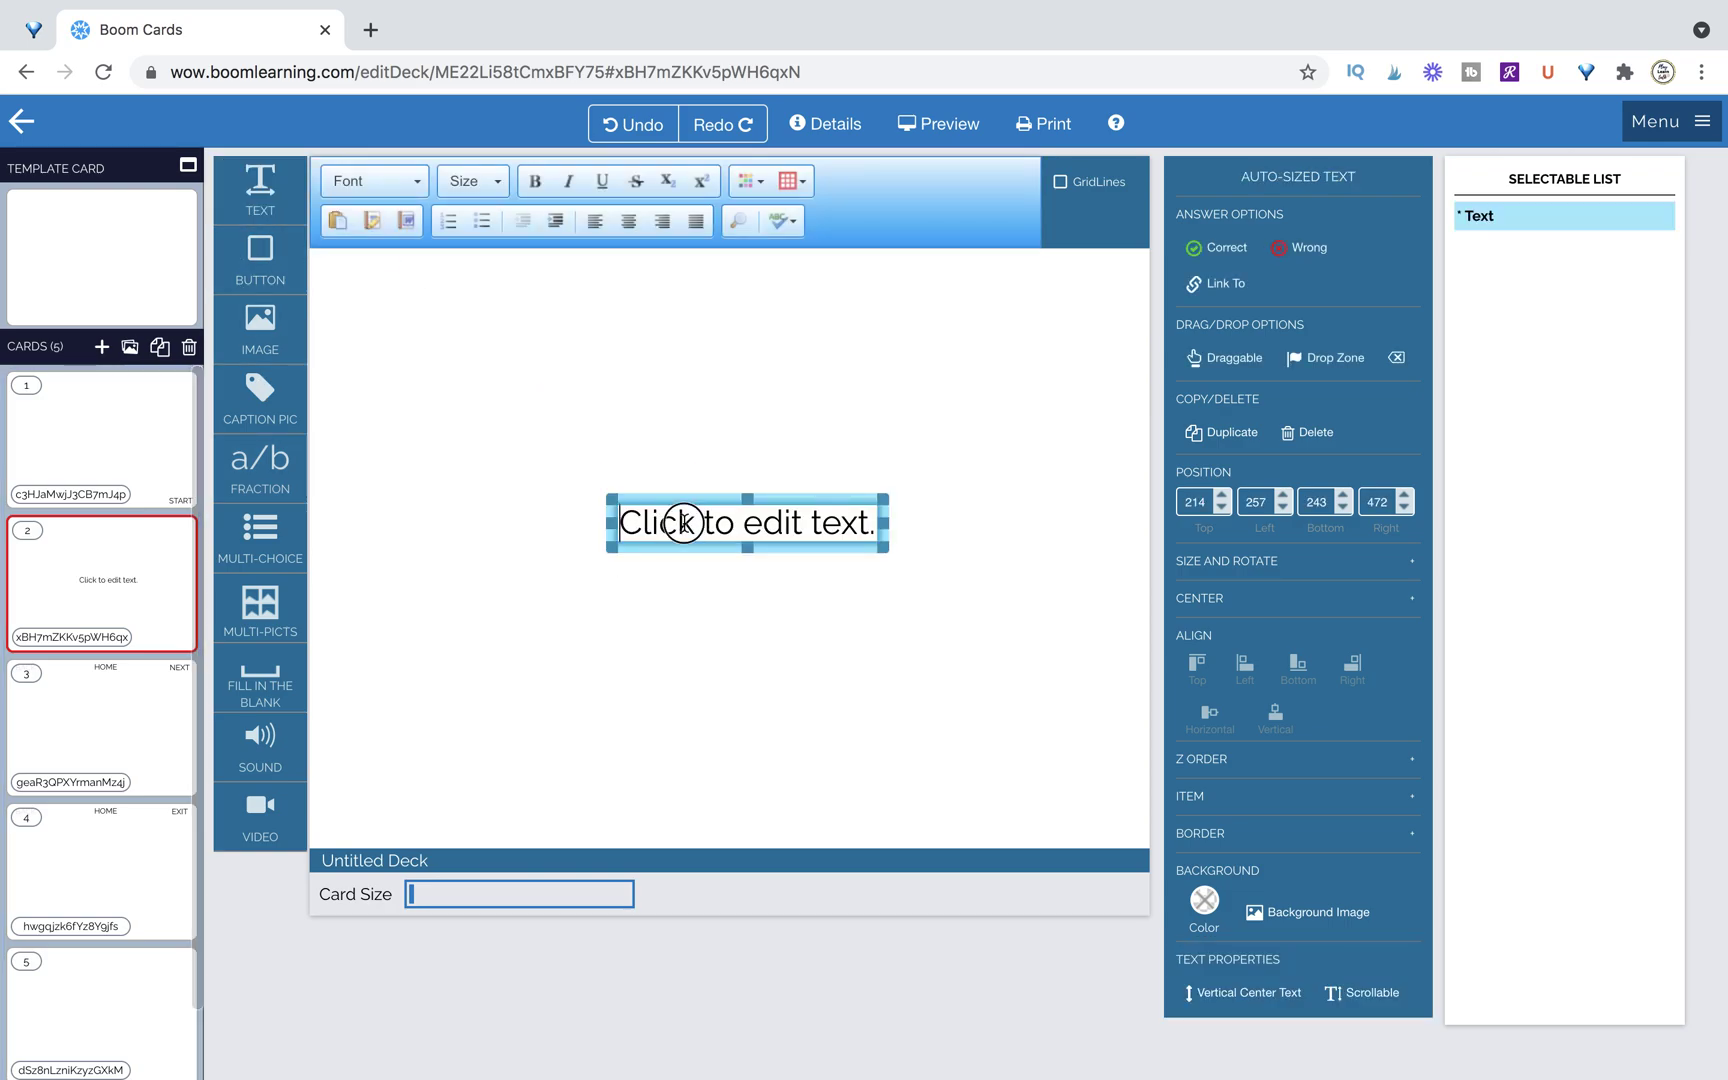
{"action": "type", "text": "Instructions"}
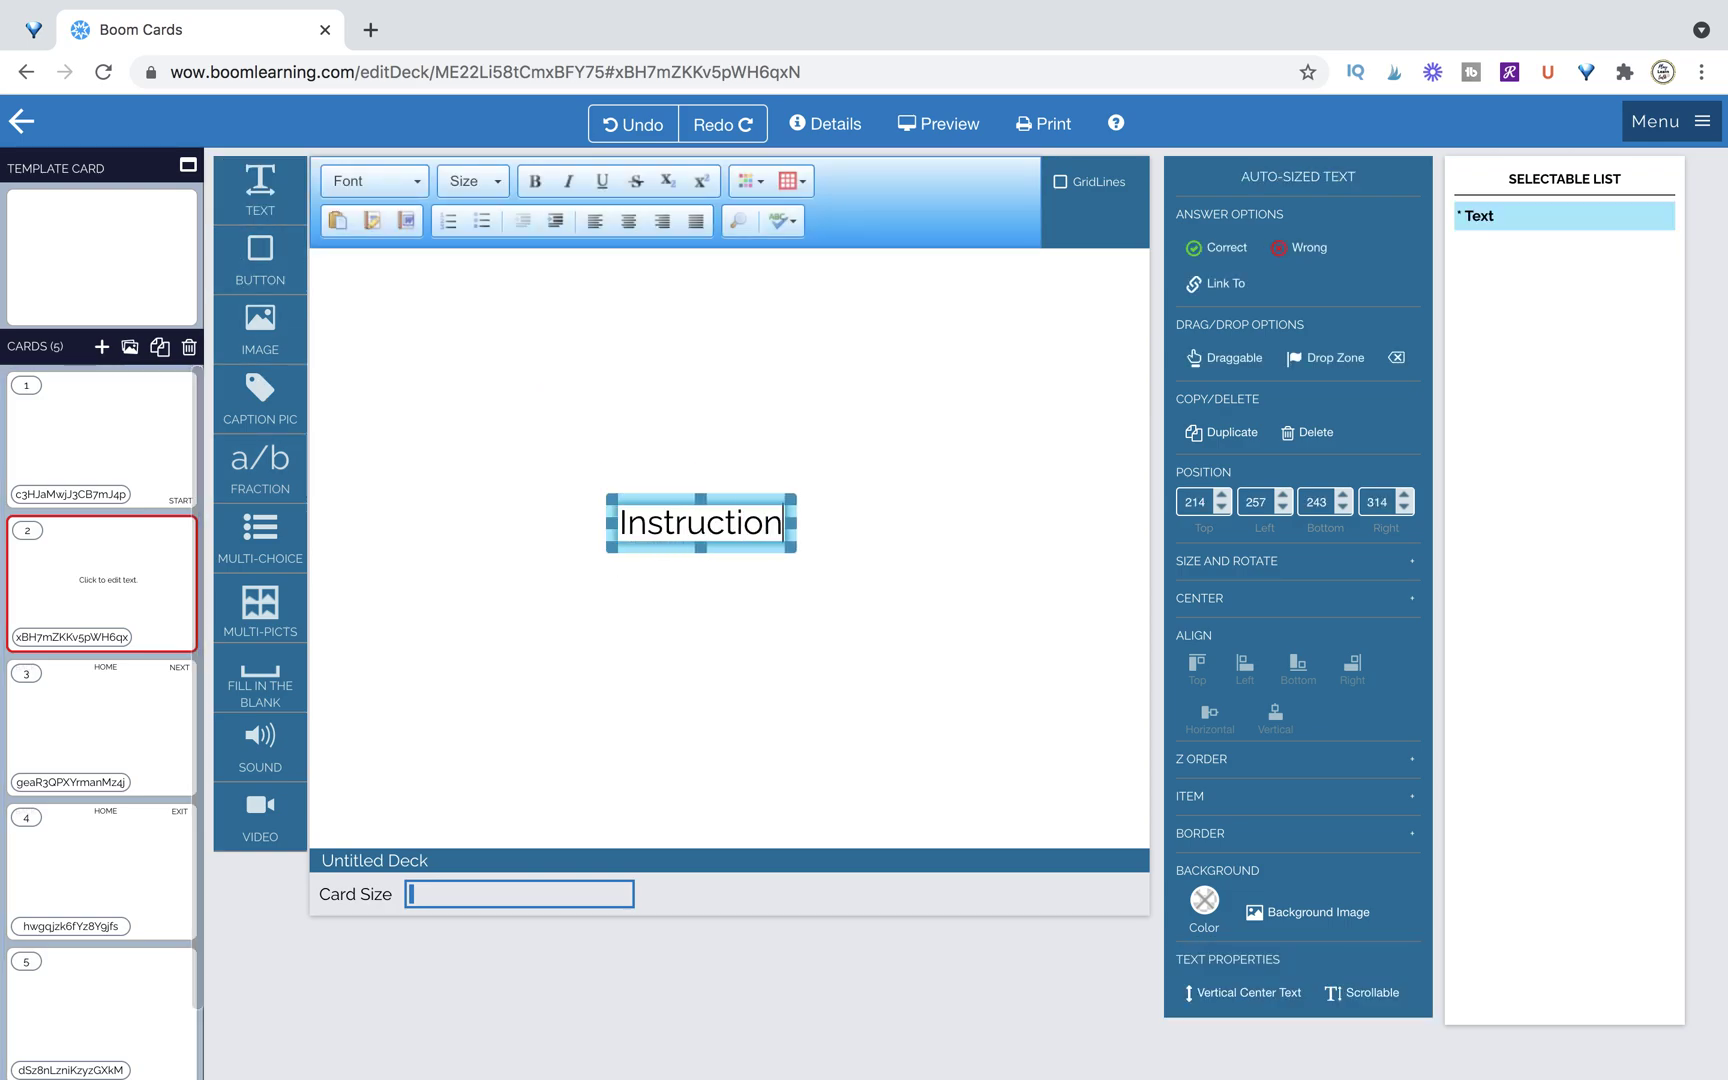
{"action": "left_click", "coordinate": [730, 497]}
{"action": "left_click_drag", "start_coordinate": [730, 497], "coordinate": [767, 507]}
{"action": "left_click", "coordinate": [775, 474]}
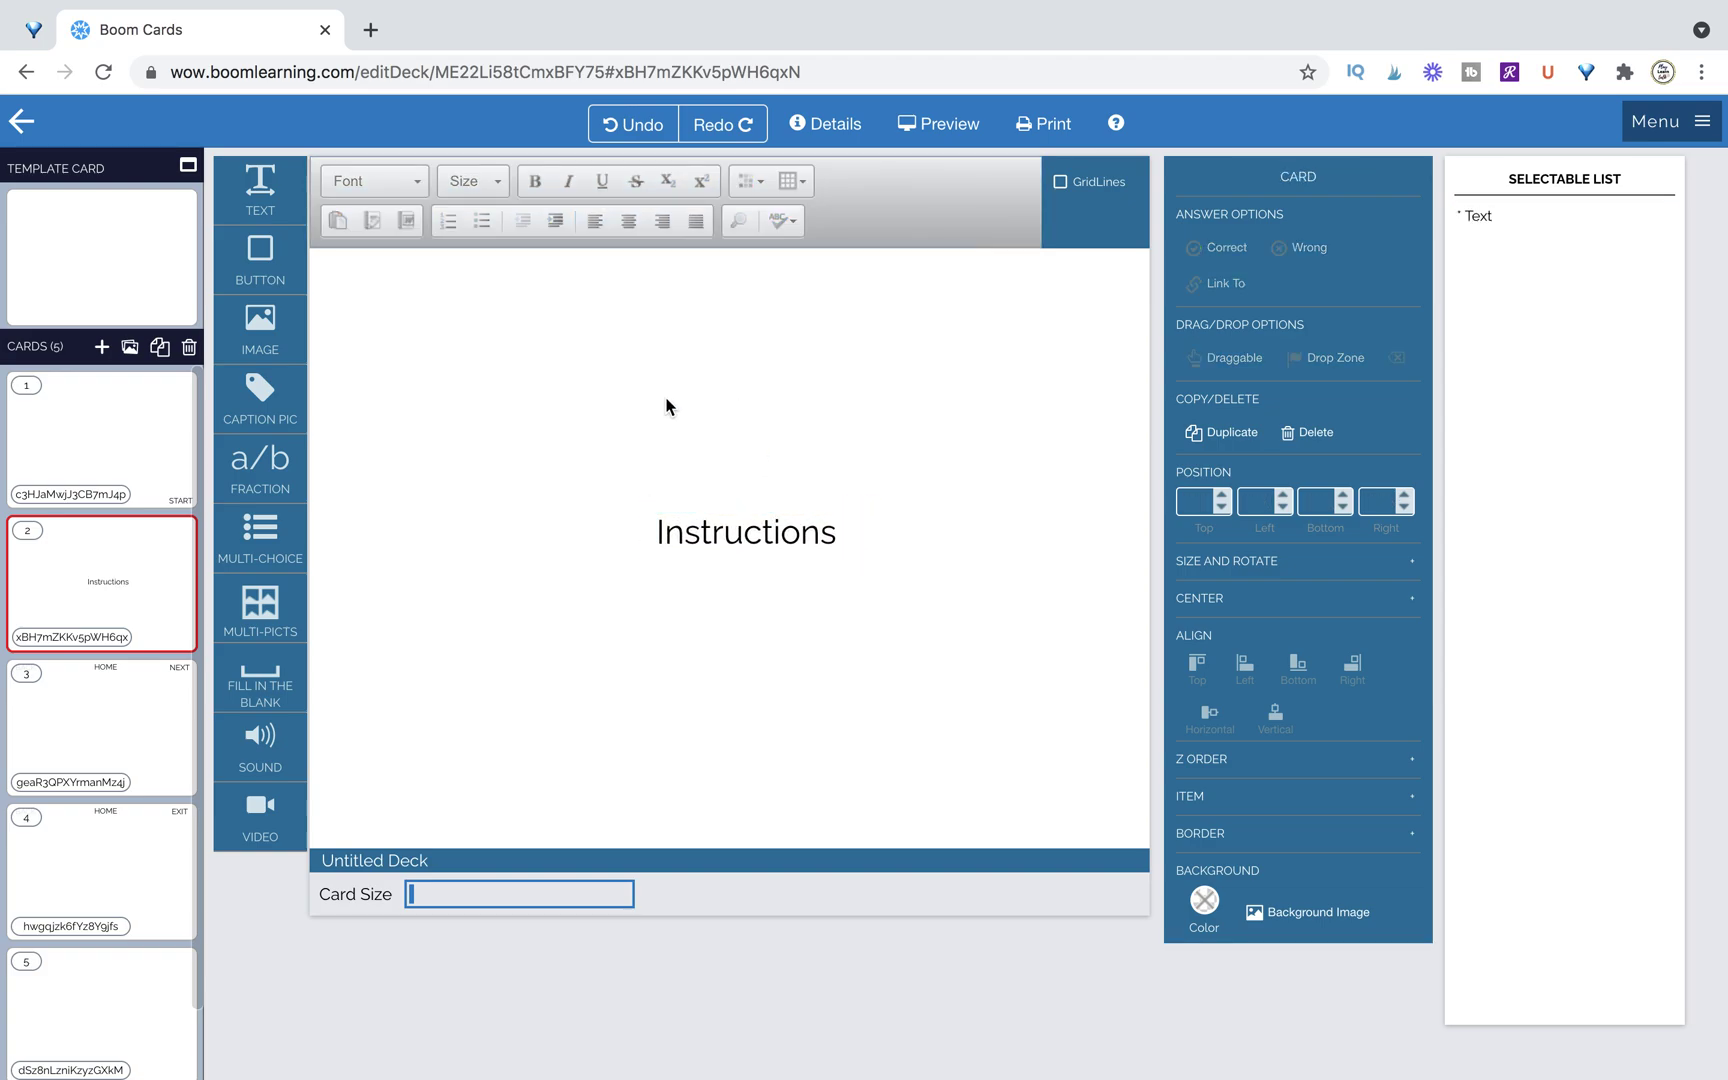
{"action": "left_click", "coordinate": [98, 422]}
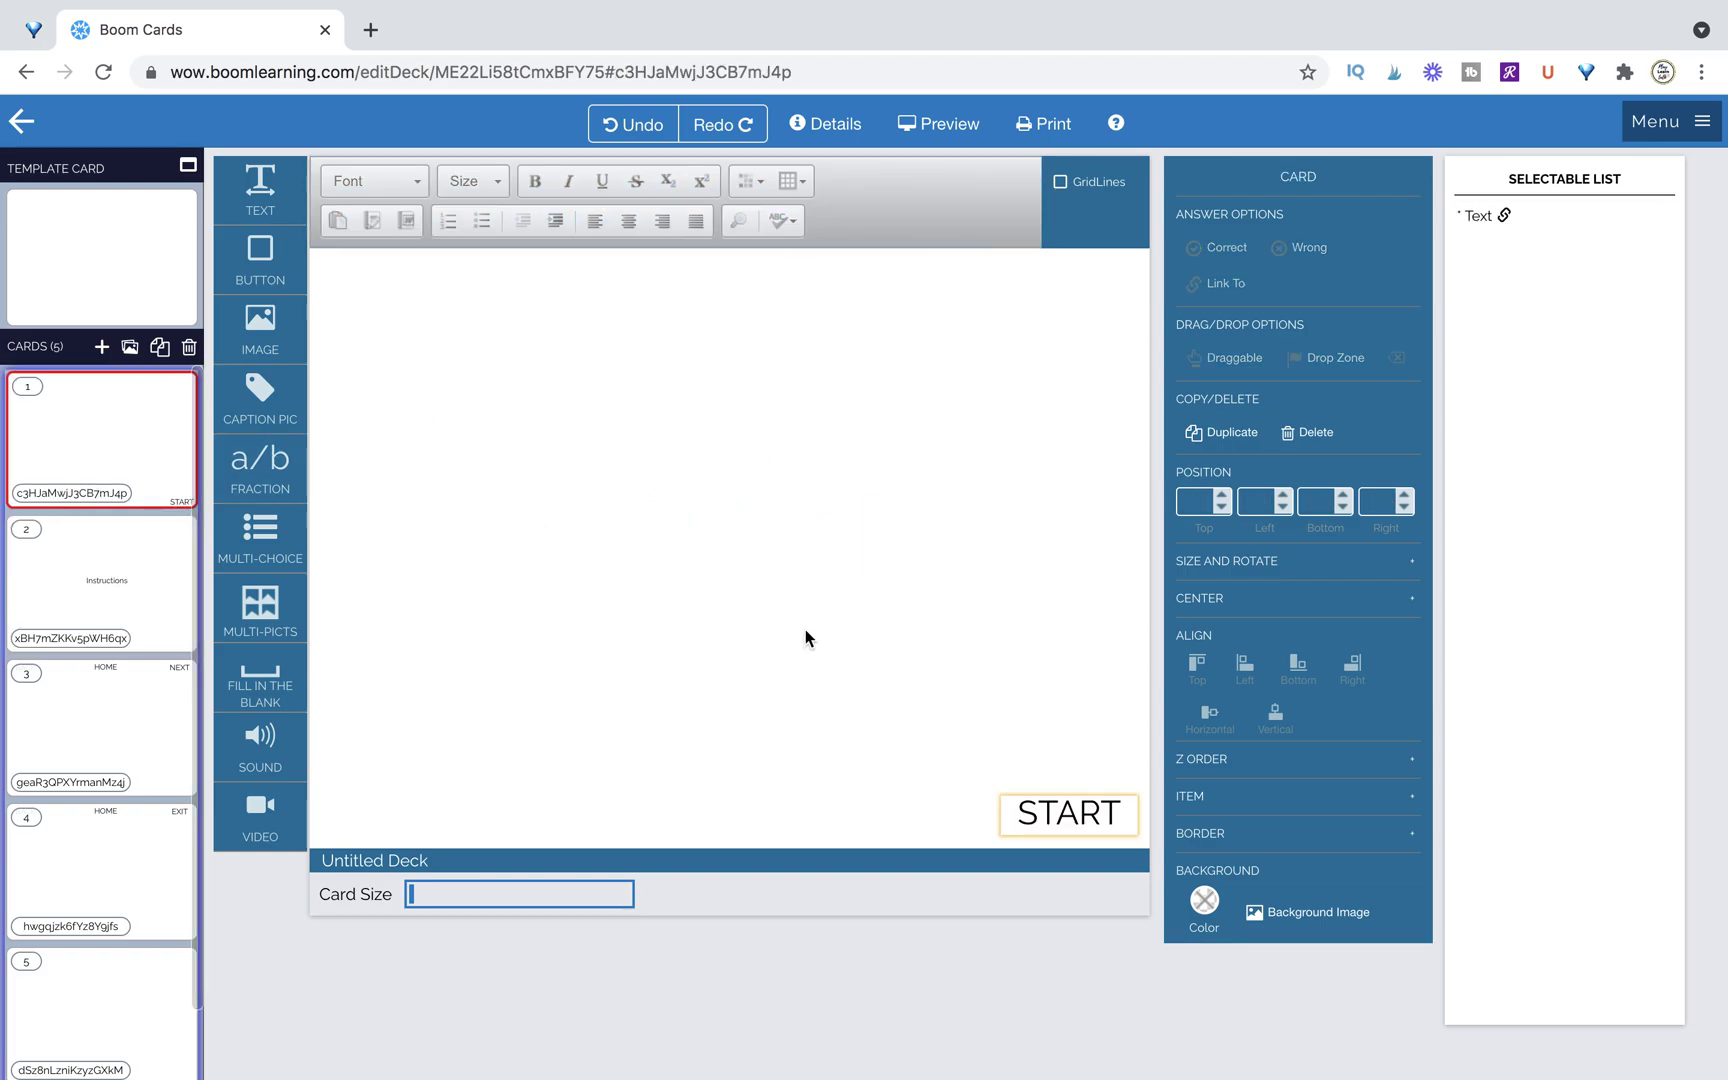
Step: Duplicate START, move the copy bottom-left, and retype it as a one-line INSTRUCTIONS button
{"action": "left_click", "coordinate": [1023, 789]}
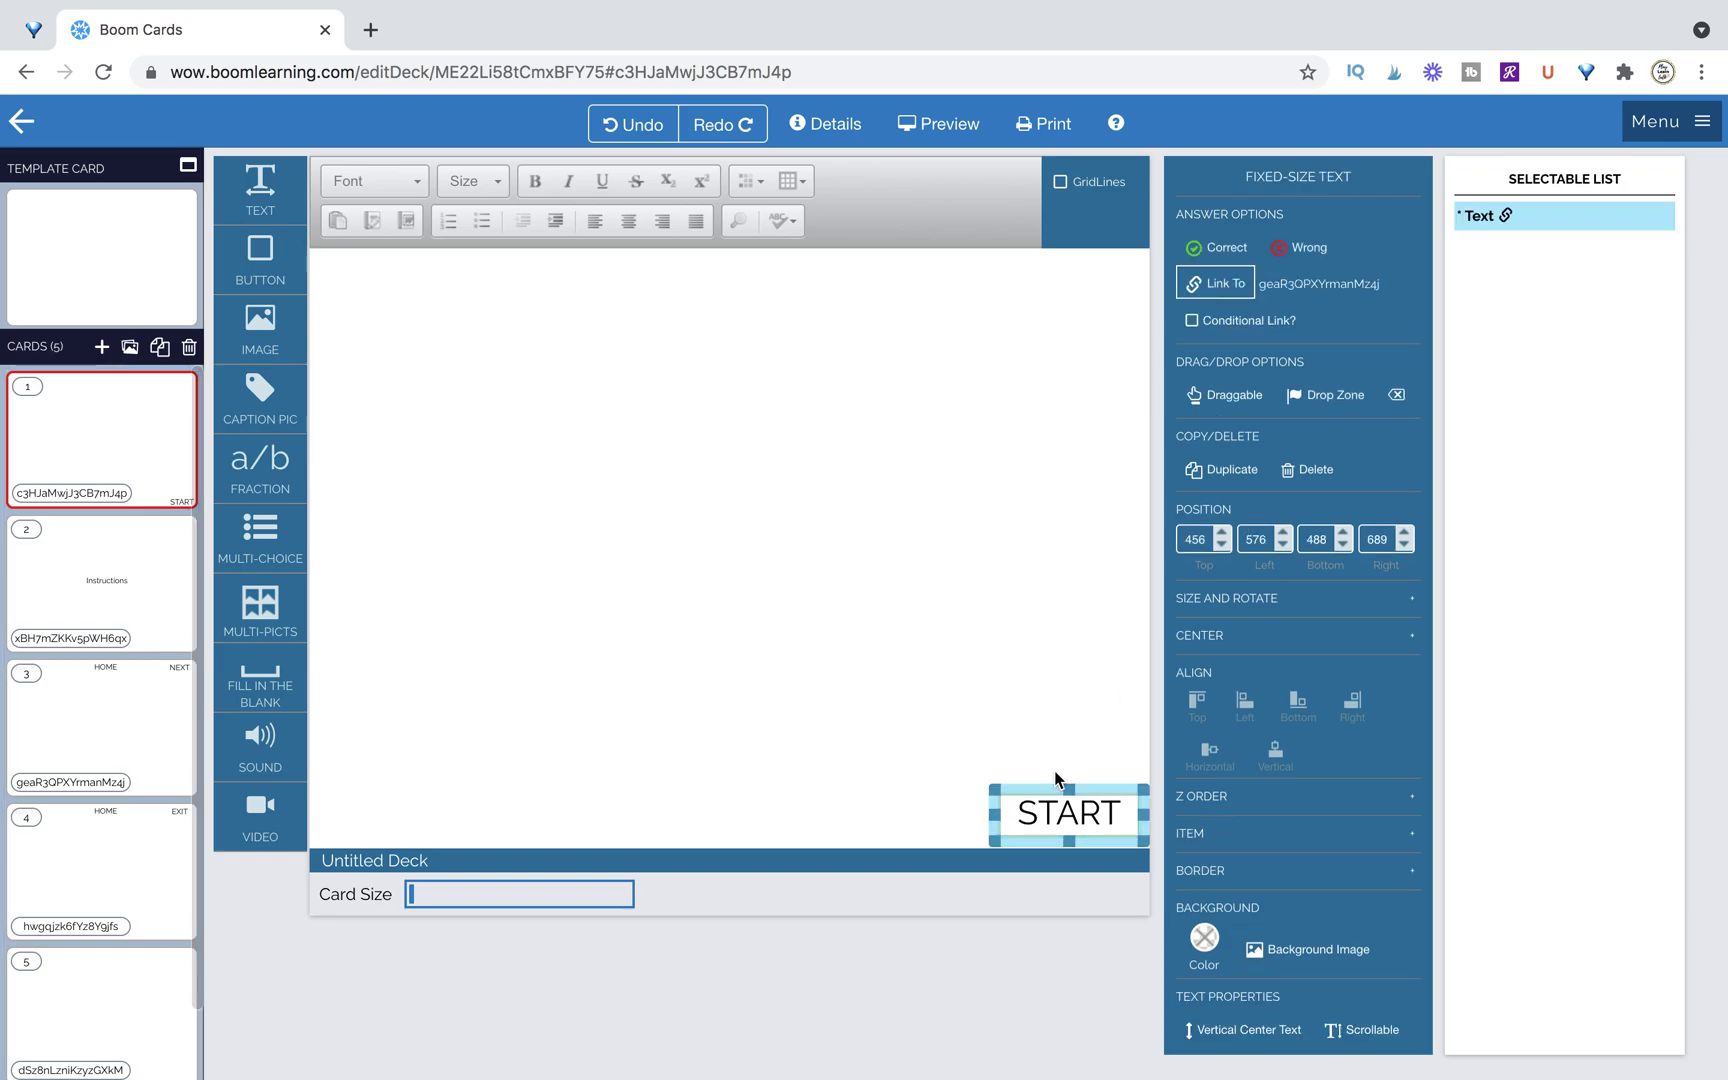
{"action": "left_click", "coordinate": [1219, 470]}
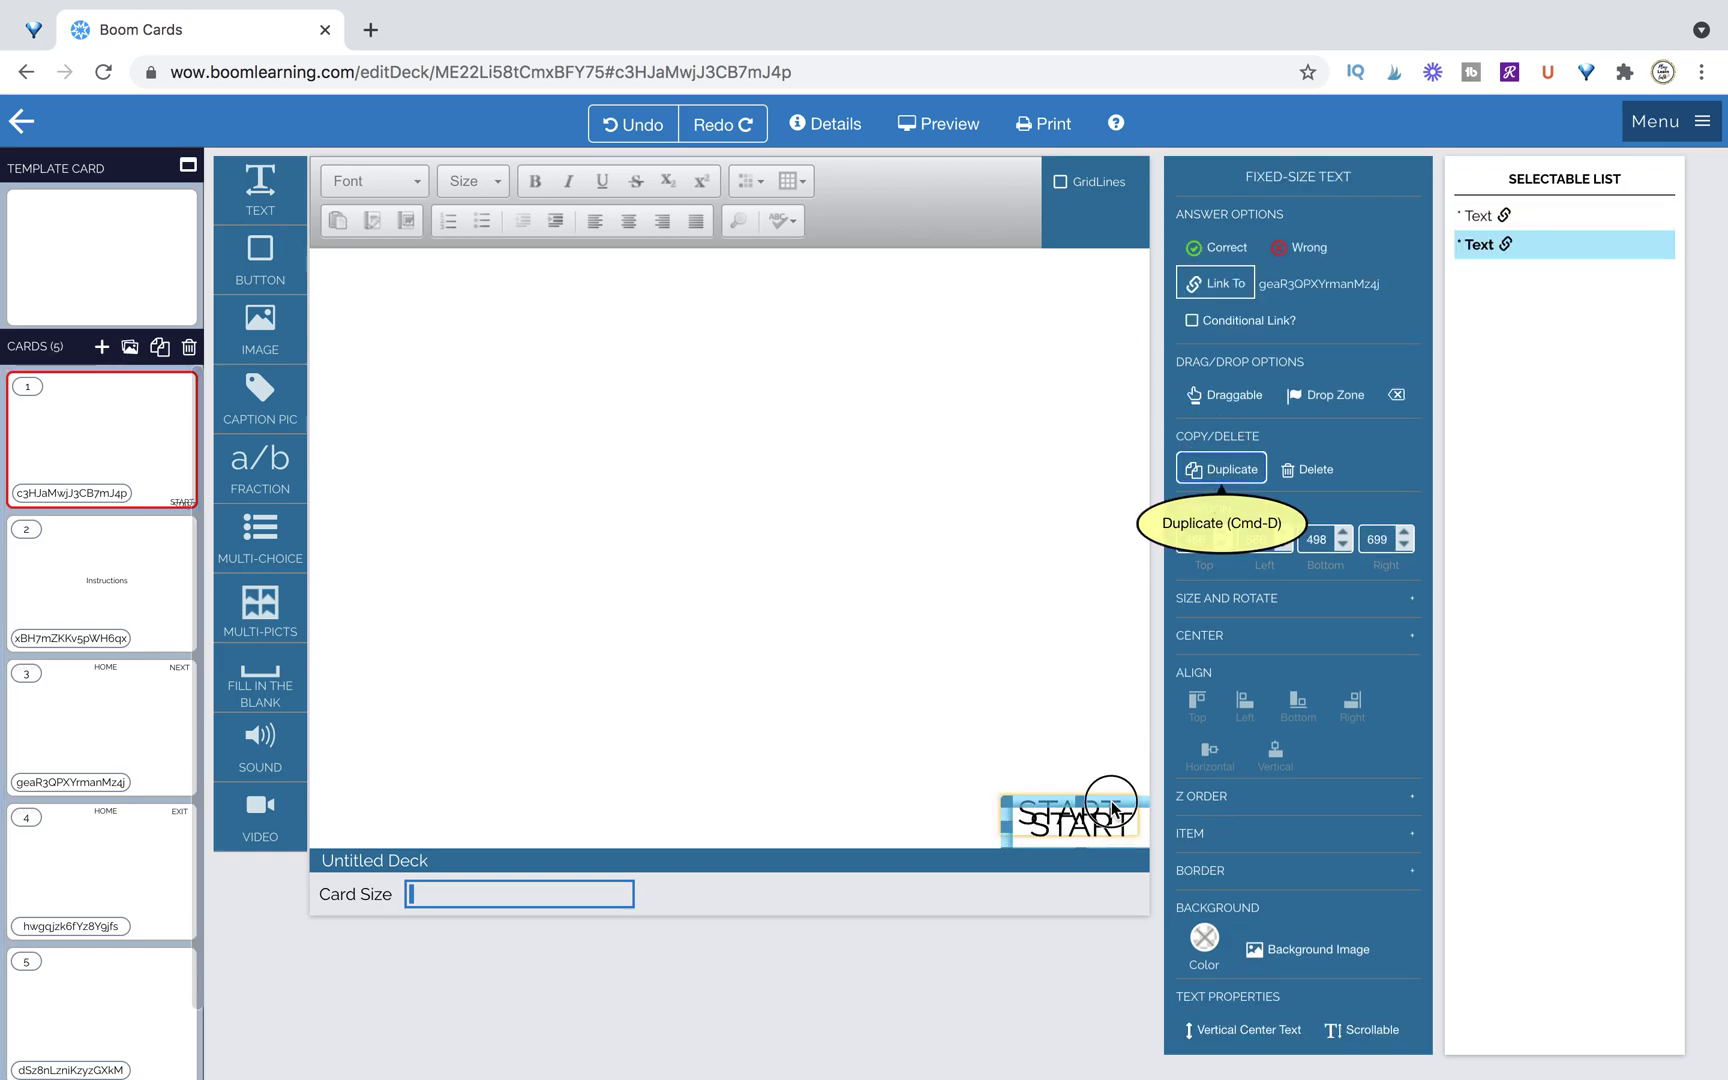
{"action": "left_click_drag", "start_coordinate": [1111, 791], "coordinate": [426, 783]}
{"action": "double_click", "coordinate": [420, 812]}
{"action": "type", "text": "INSTRUCTIONS"}
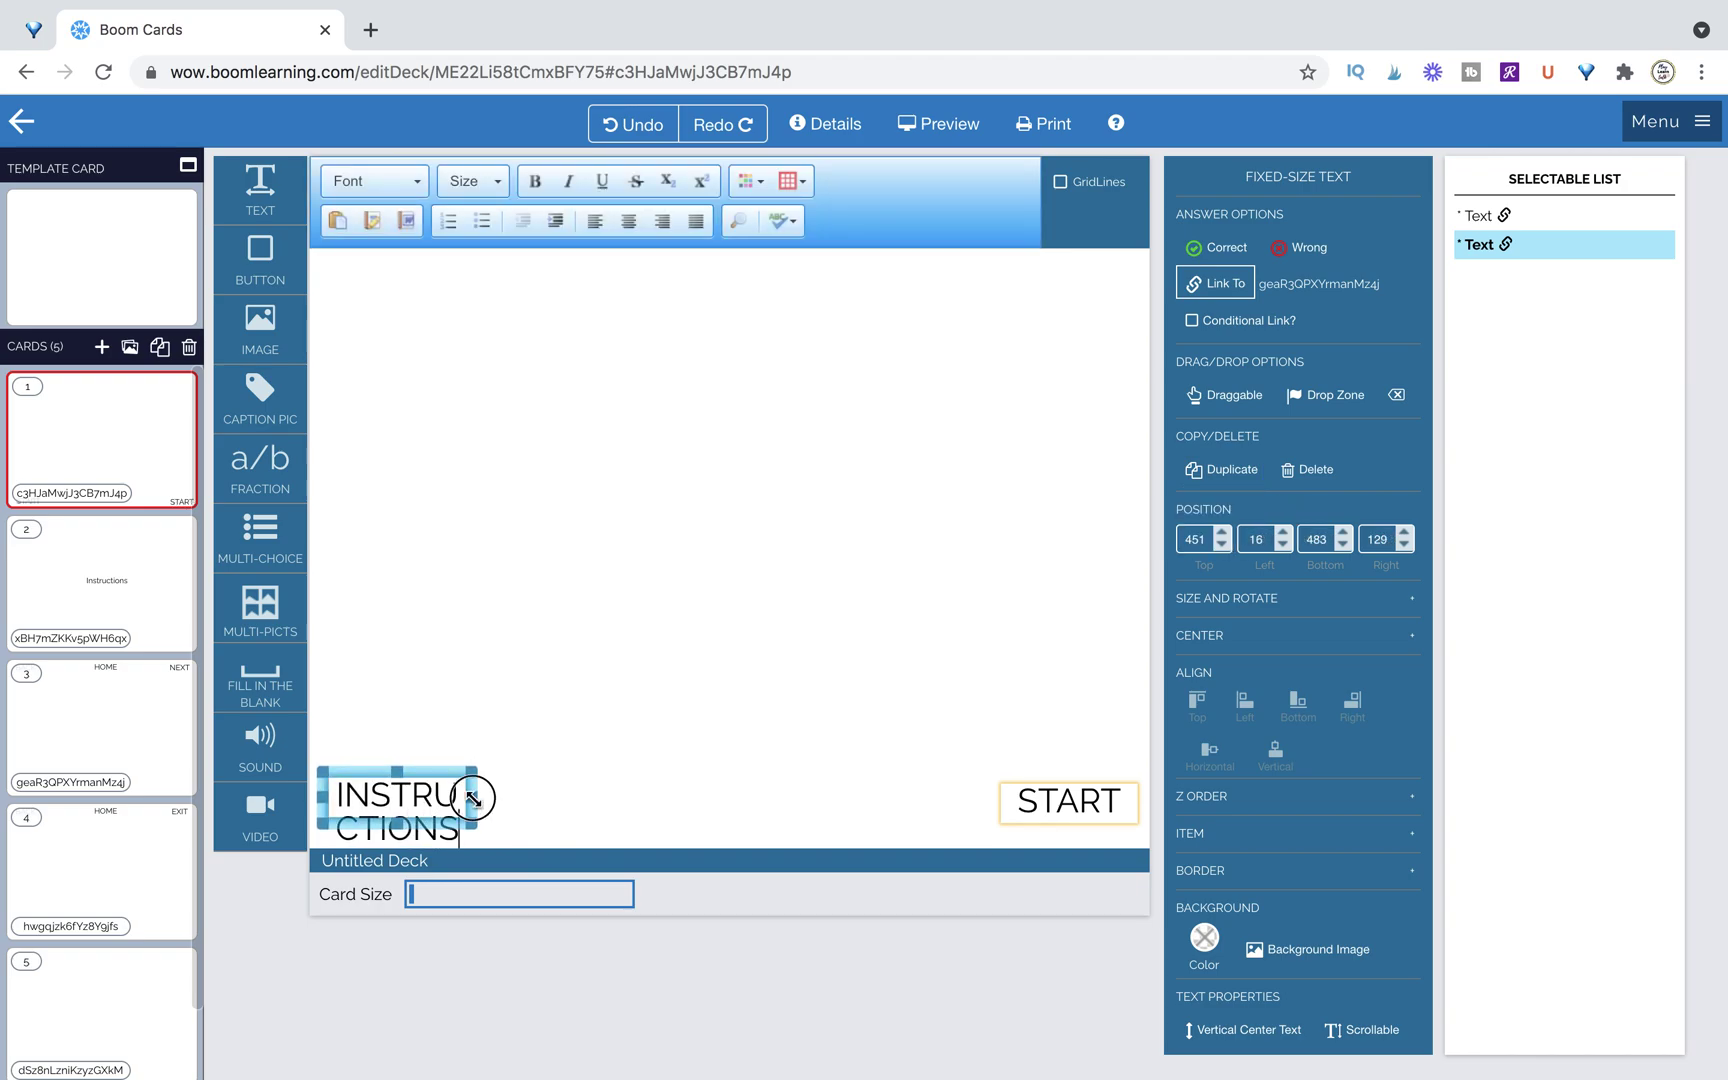
{"action": "left_click_drag", "start_coordinate": [474, 797], "coordinate": [597, 802]}
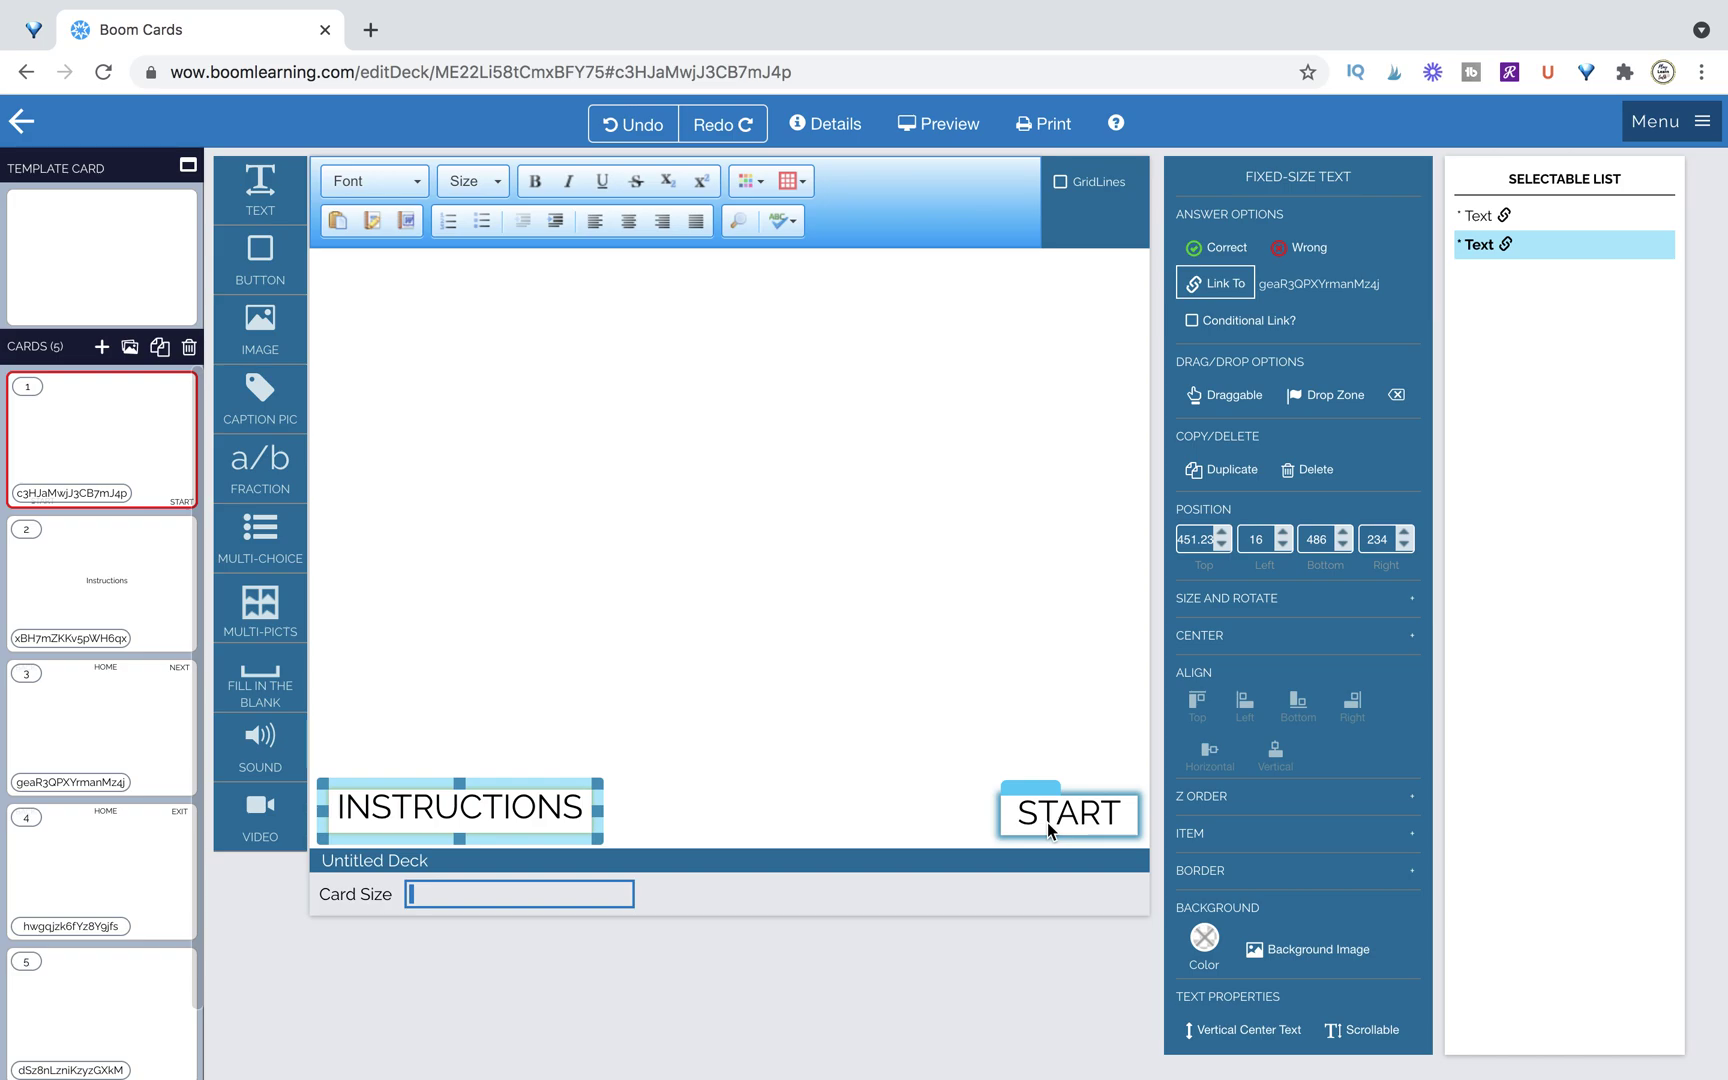
Step: Link INSTRUCTIONS to card 2 and open card 2
{"action": "left_click", "coordinate": [1214, 284]}
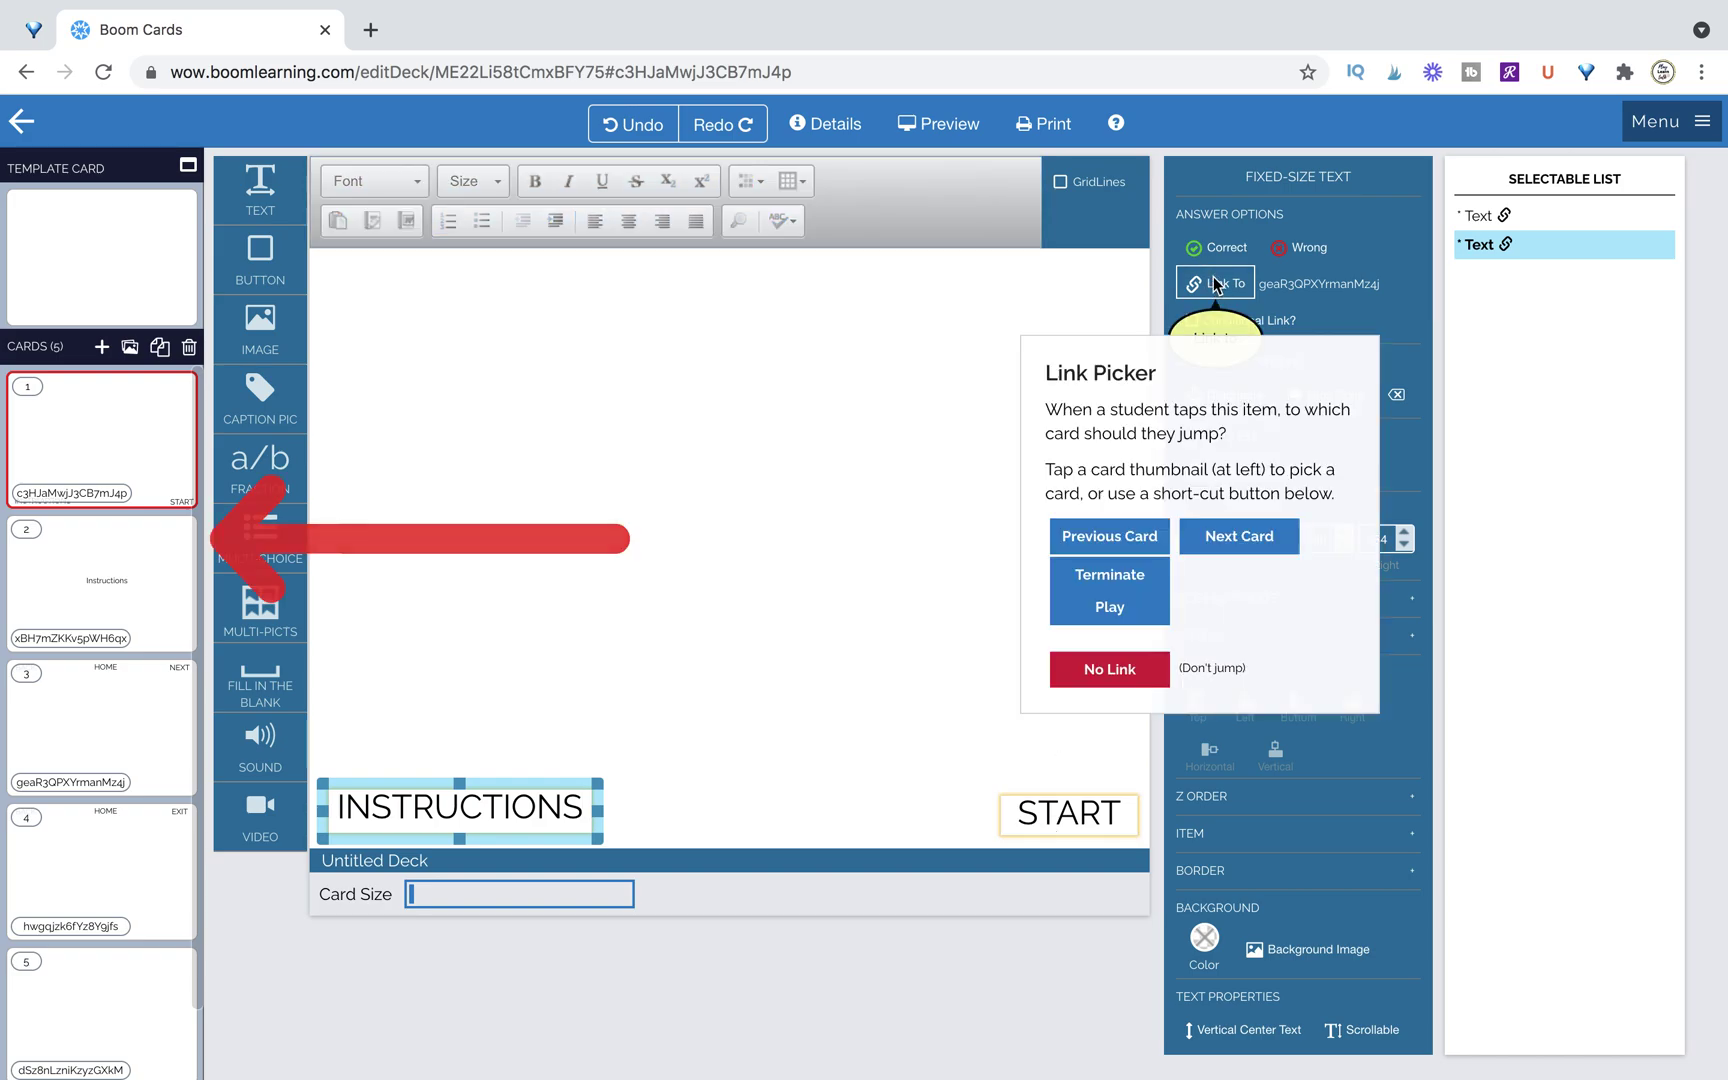
{"action": "left_click", "coordinate": [140, 582]}
{"action": "left_click", "coordinate": [140, 582]}
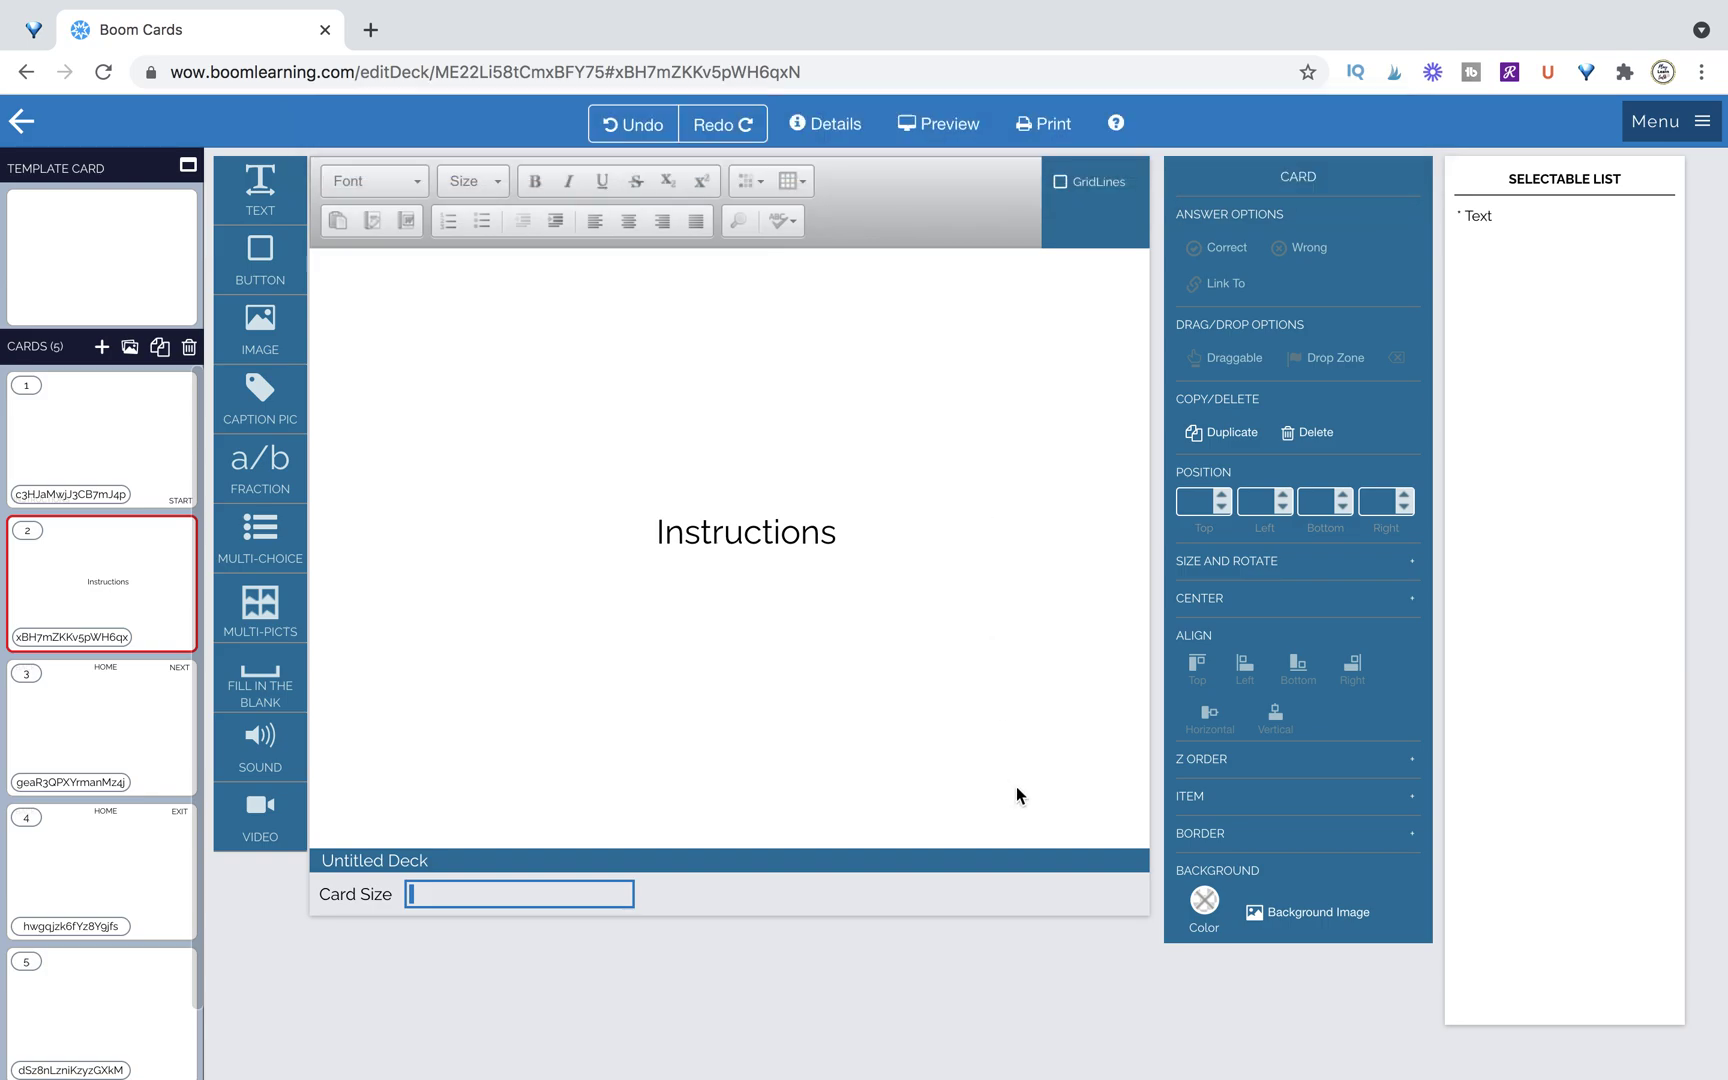
Step: Paste card 1's START onto card 2 and confirm it still links to card 3
{"action": "left_click", "coordinate": [143, 443]}
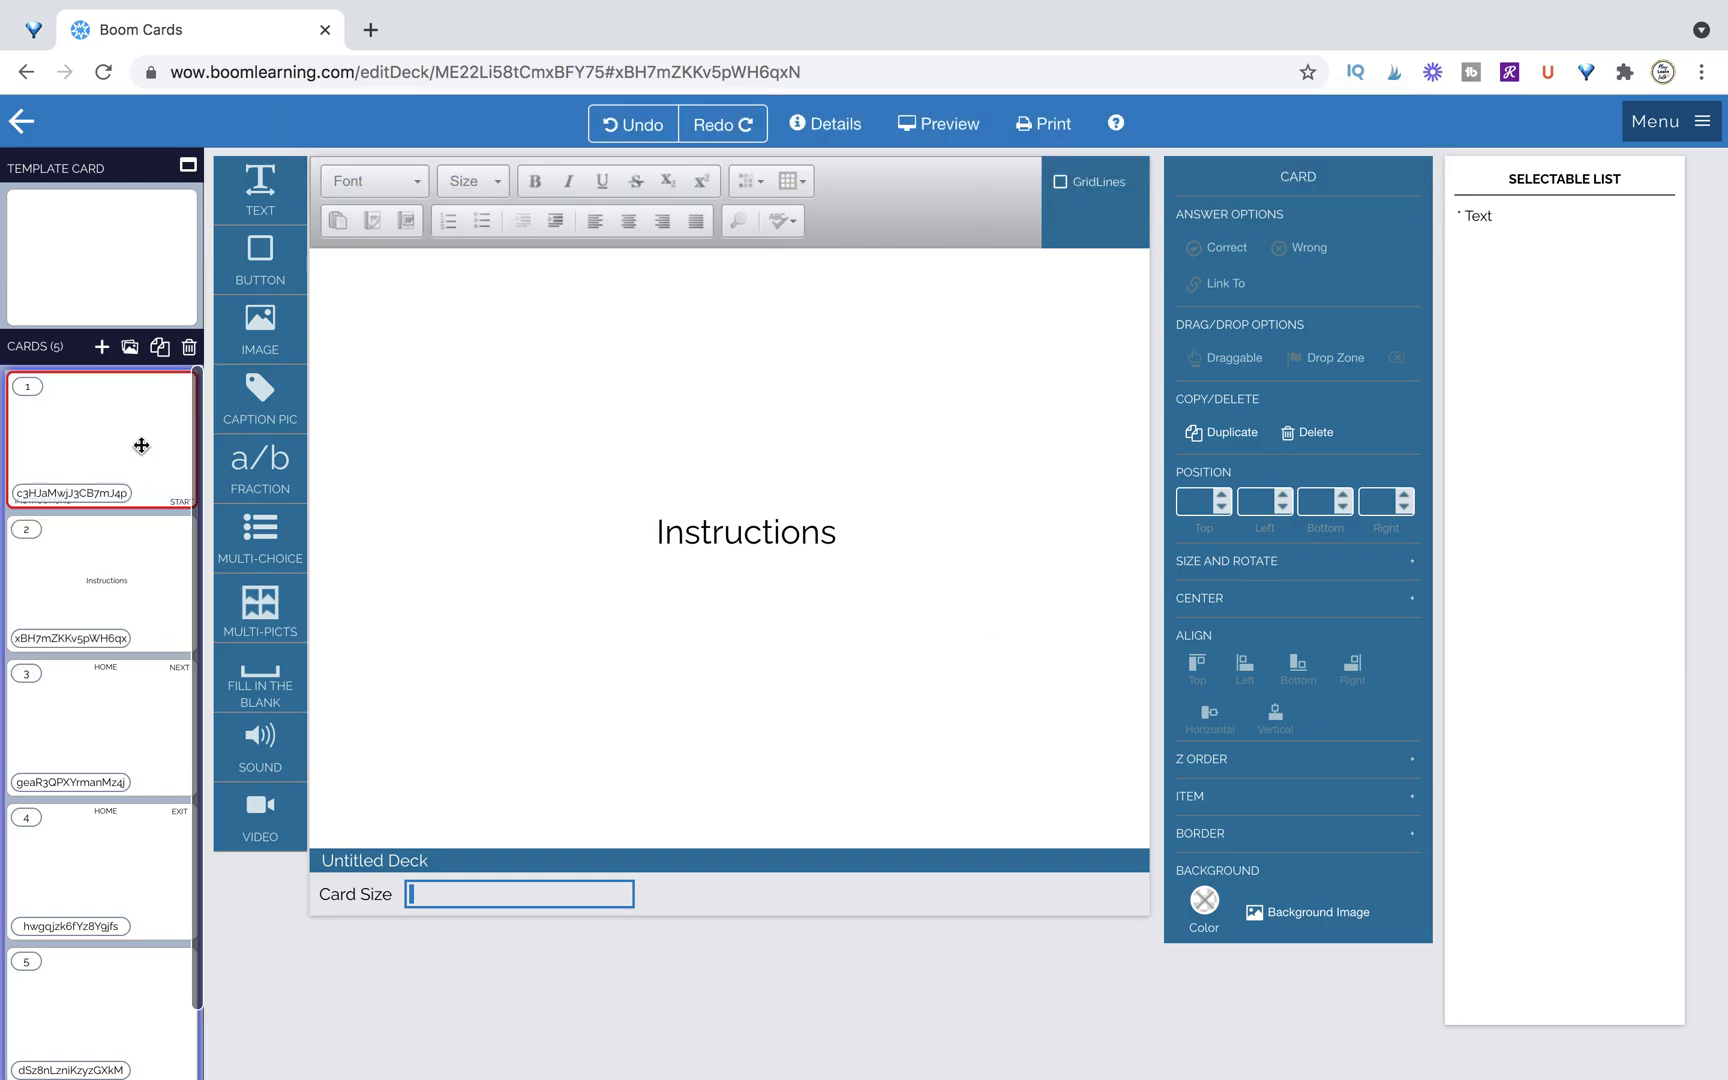
{"action": "left_click", "coordinate": [1019, 797]}
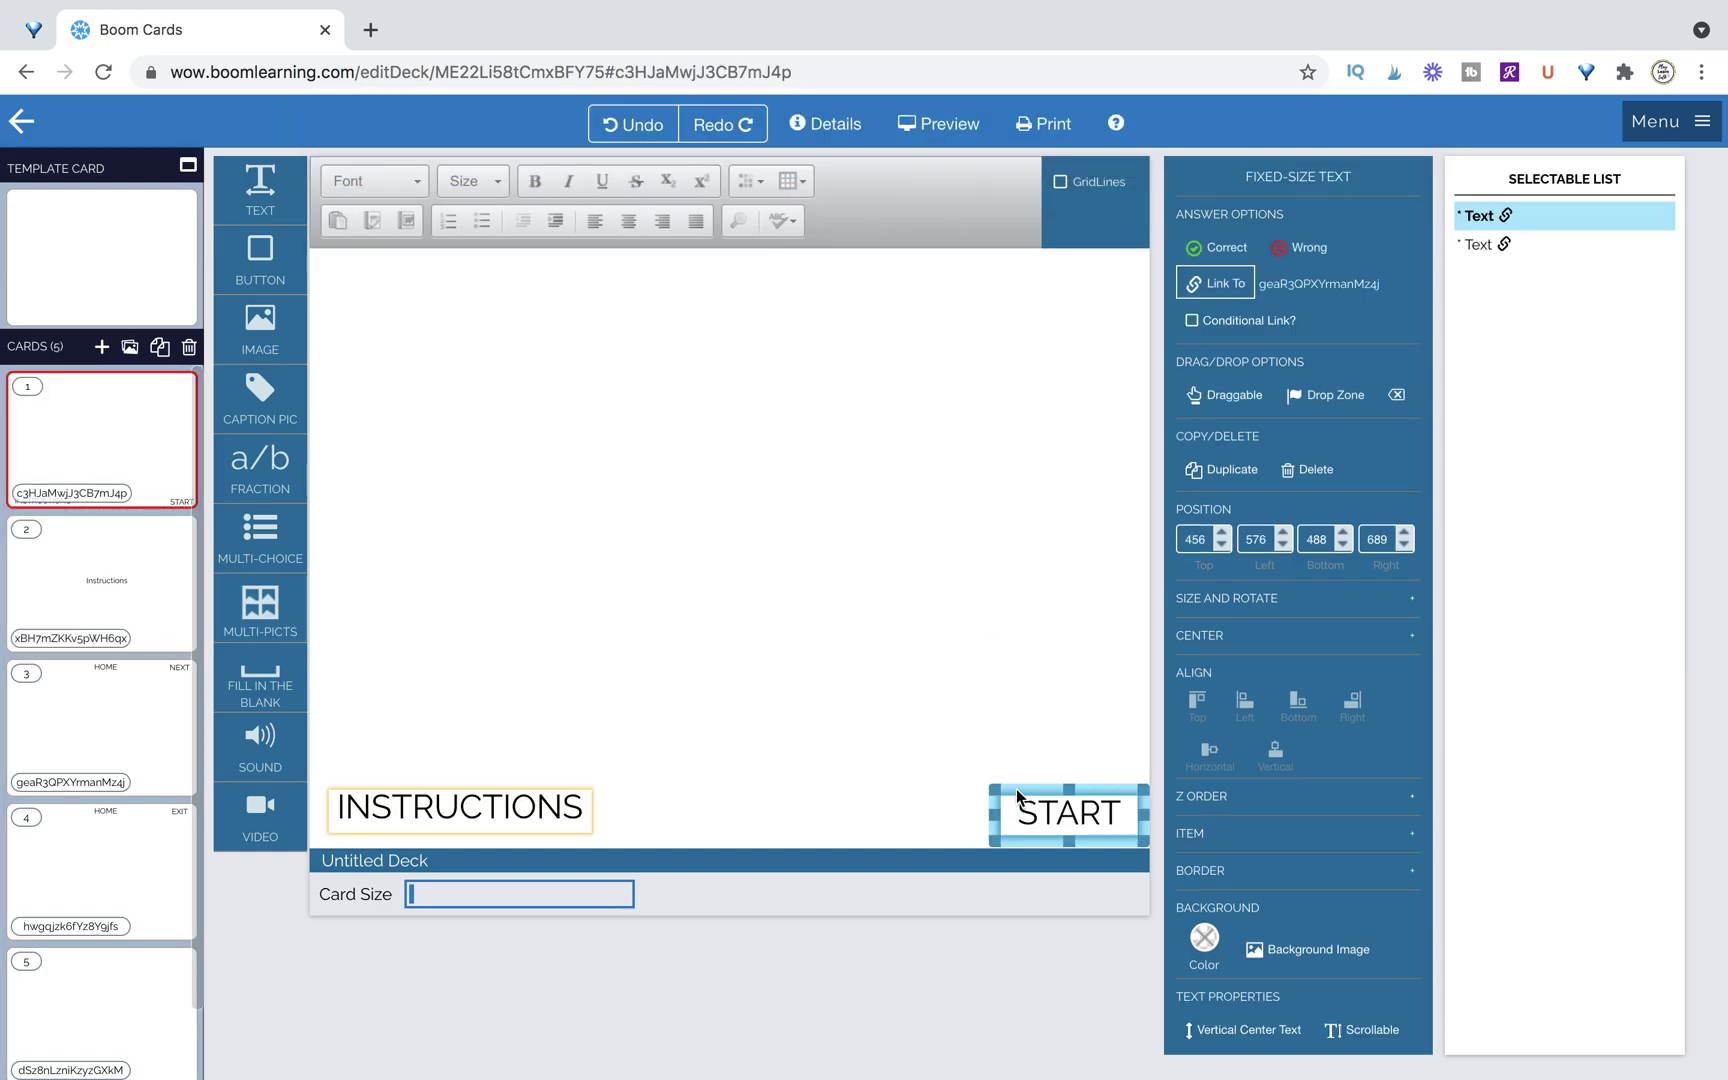
{"action": "left_click", "coordinate": [96, 577]}
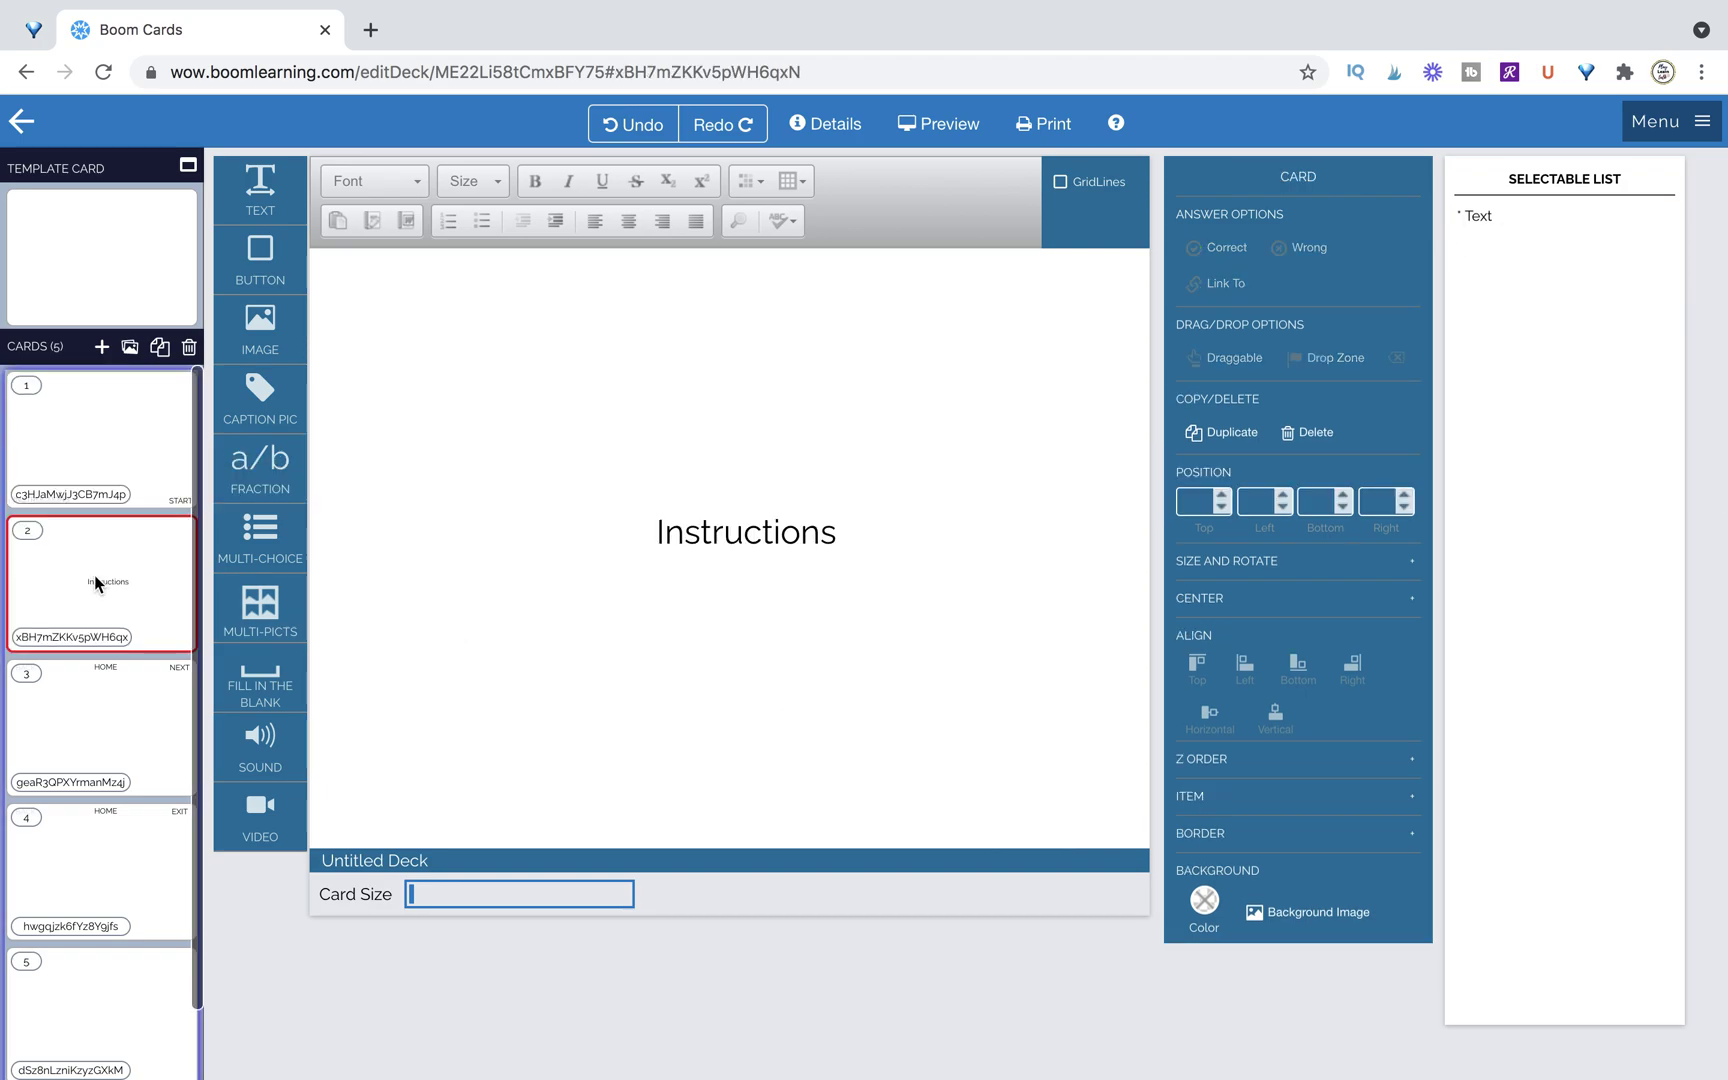
{"action": "key", "text": "ctrl+v"}
{"action": "left_click", "coordinate": [860, 682]}
{"action": "left_click", "coordinate": [1060, 808]}
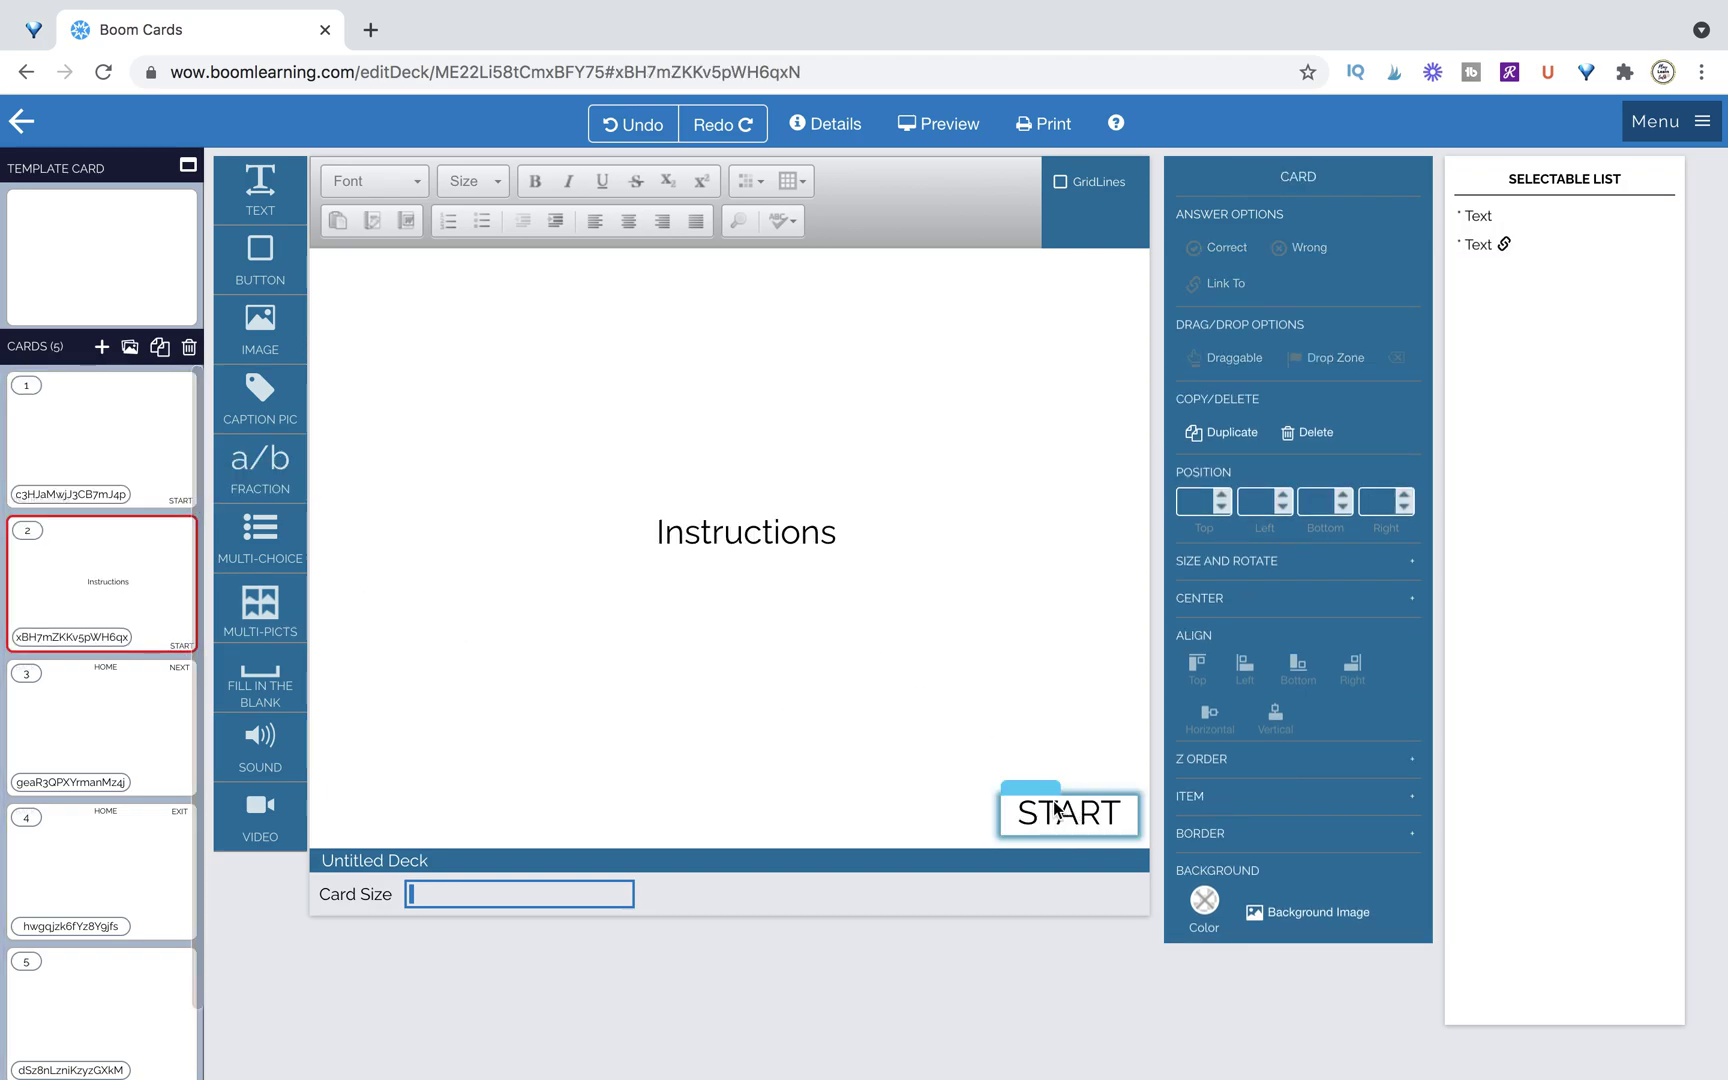
{"action": "left_click", "coordinate": [1058, 822]}
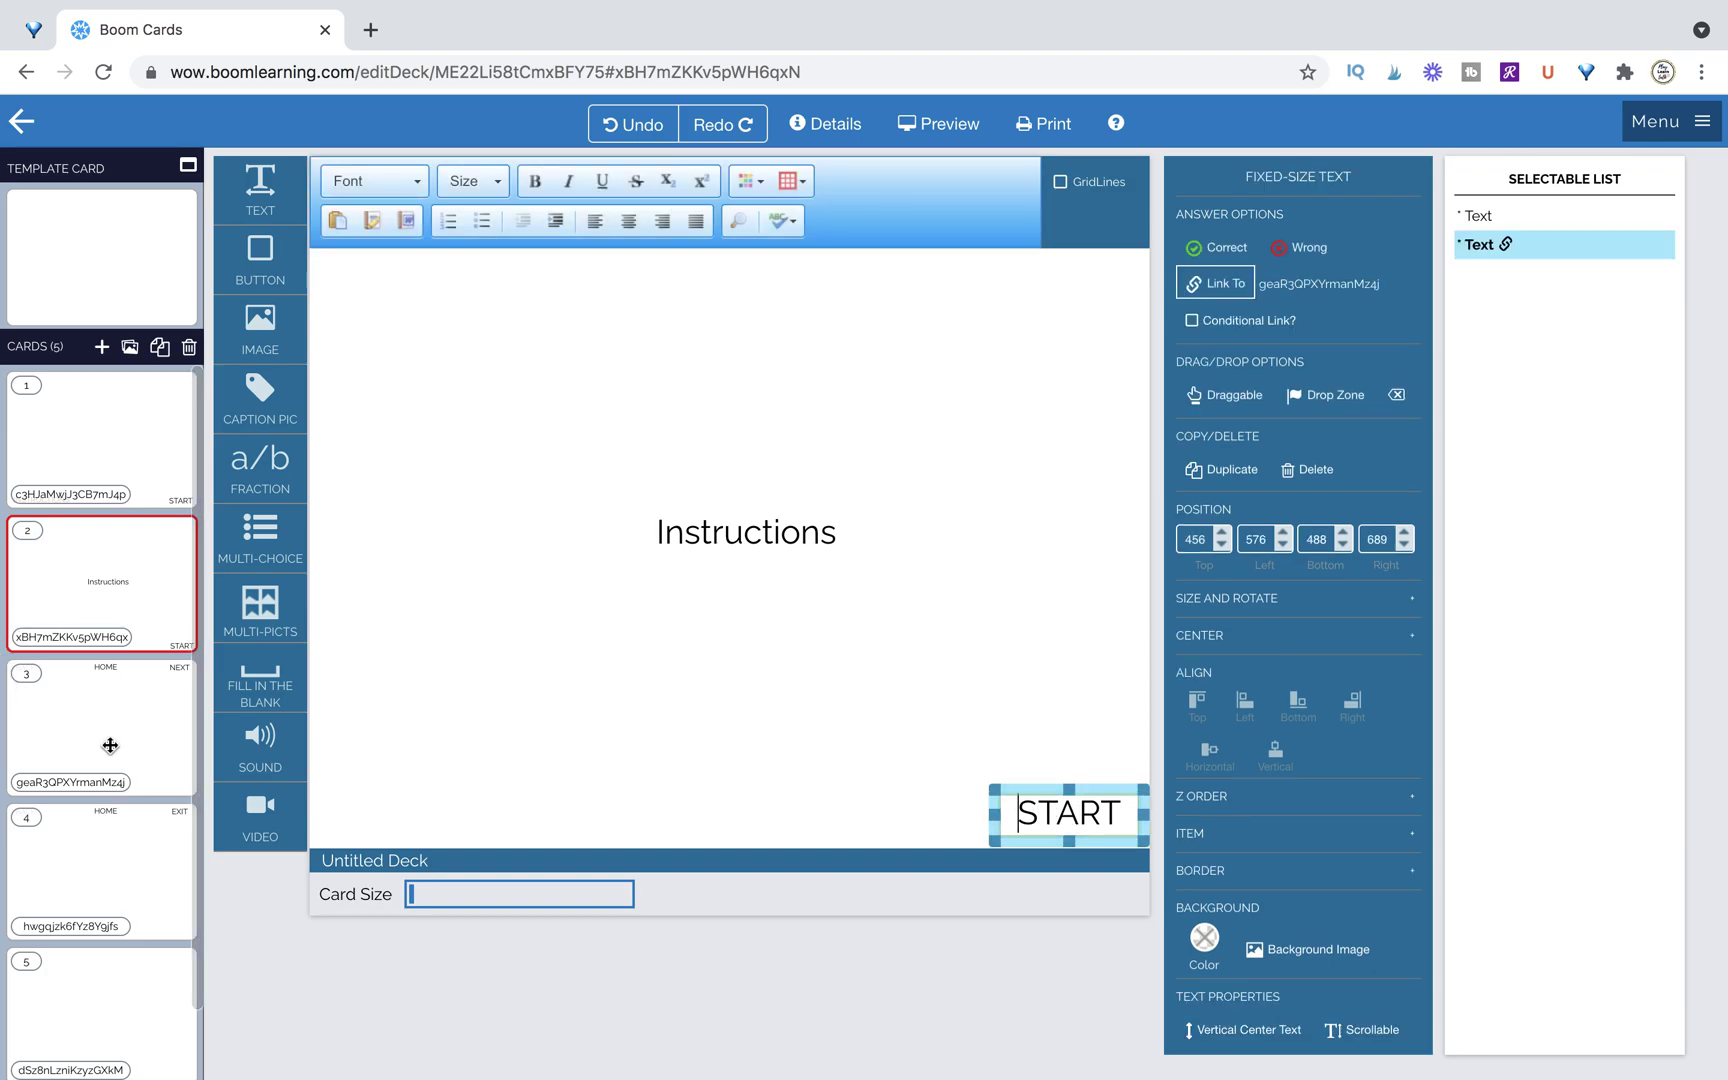
Step: Bring card 3's BACK text onto card 2 and link it to Previous Card
{"action": "left_click", "coordinate": [113, 692]}
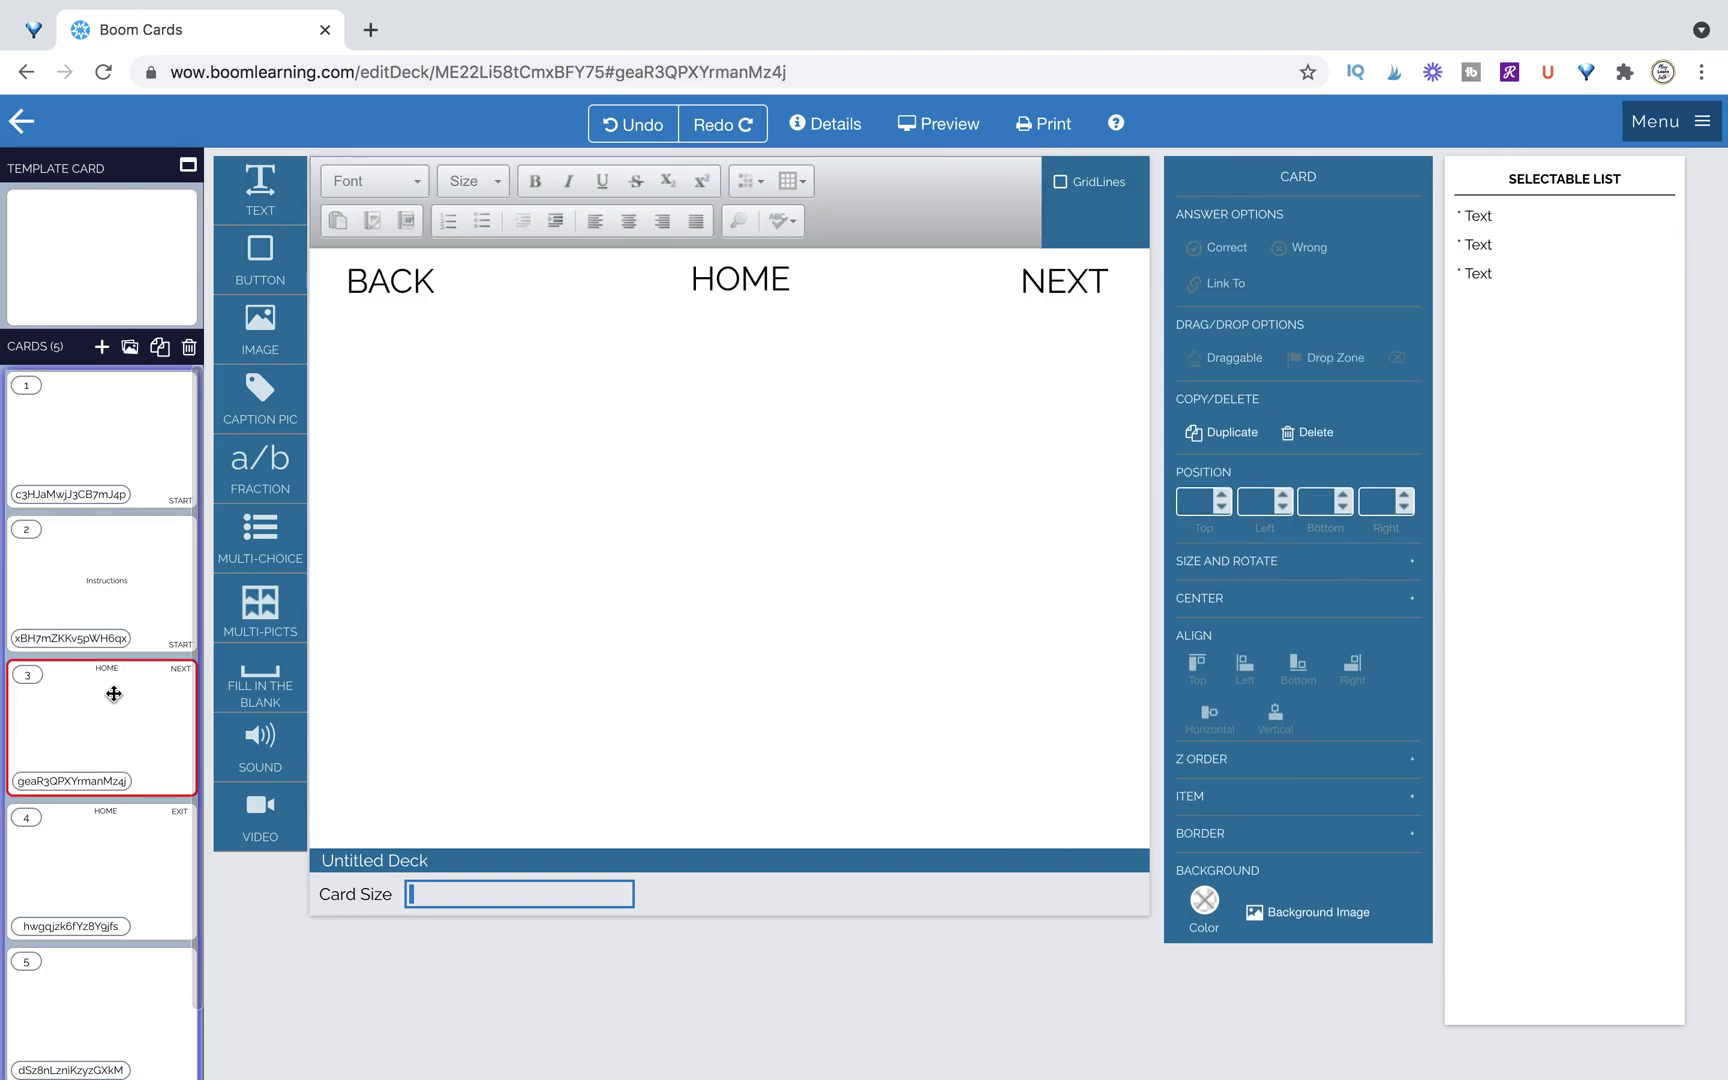
{"action": "left_click", "coordinate": [349, 264]}
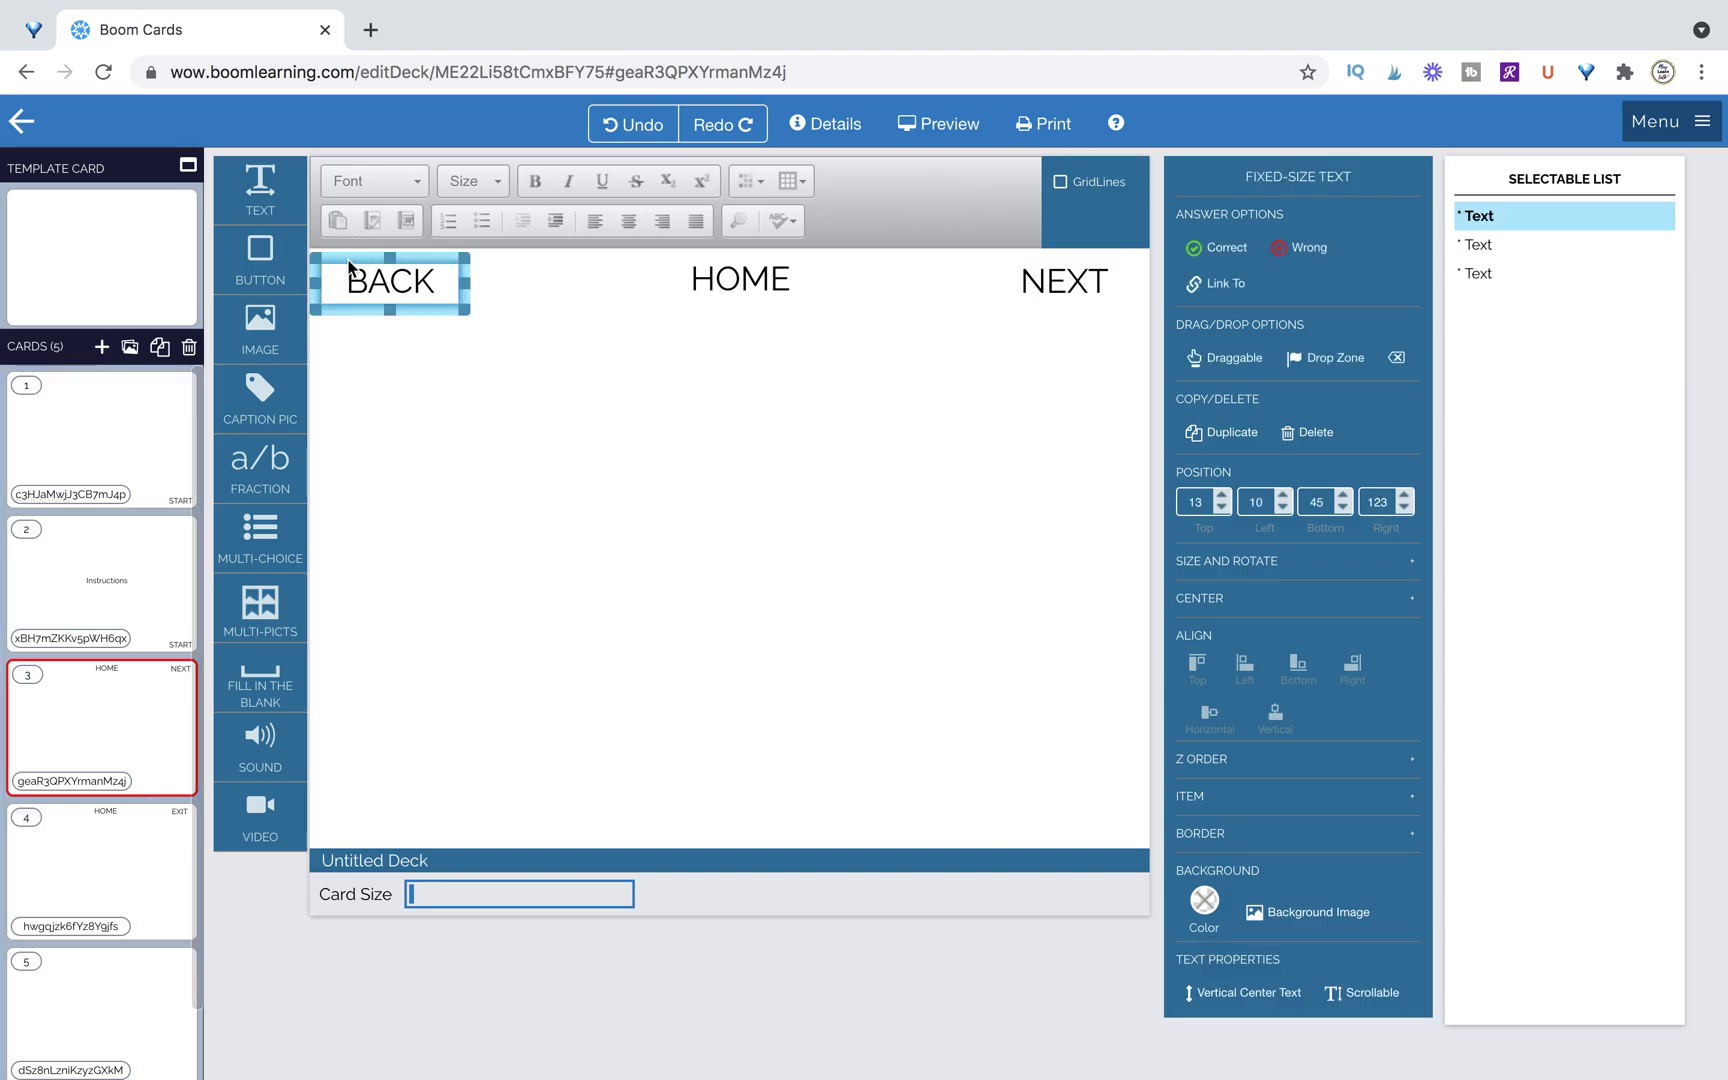
{"action": "left_click", "coordinate": [75, 571]}
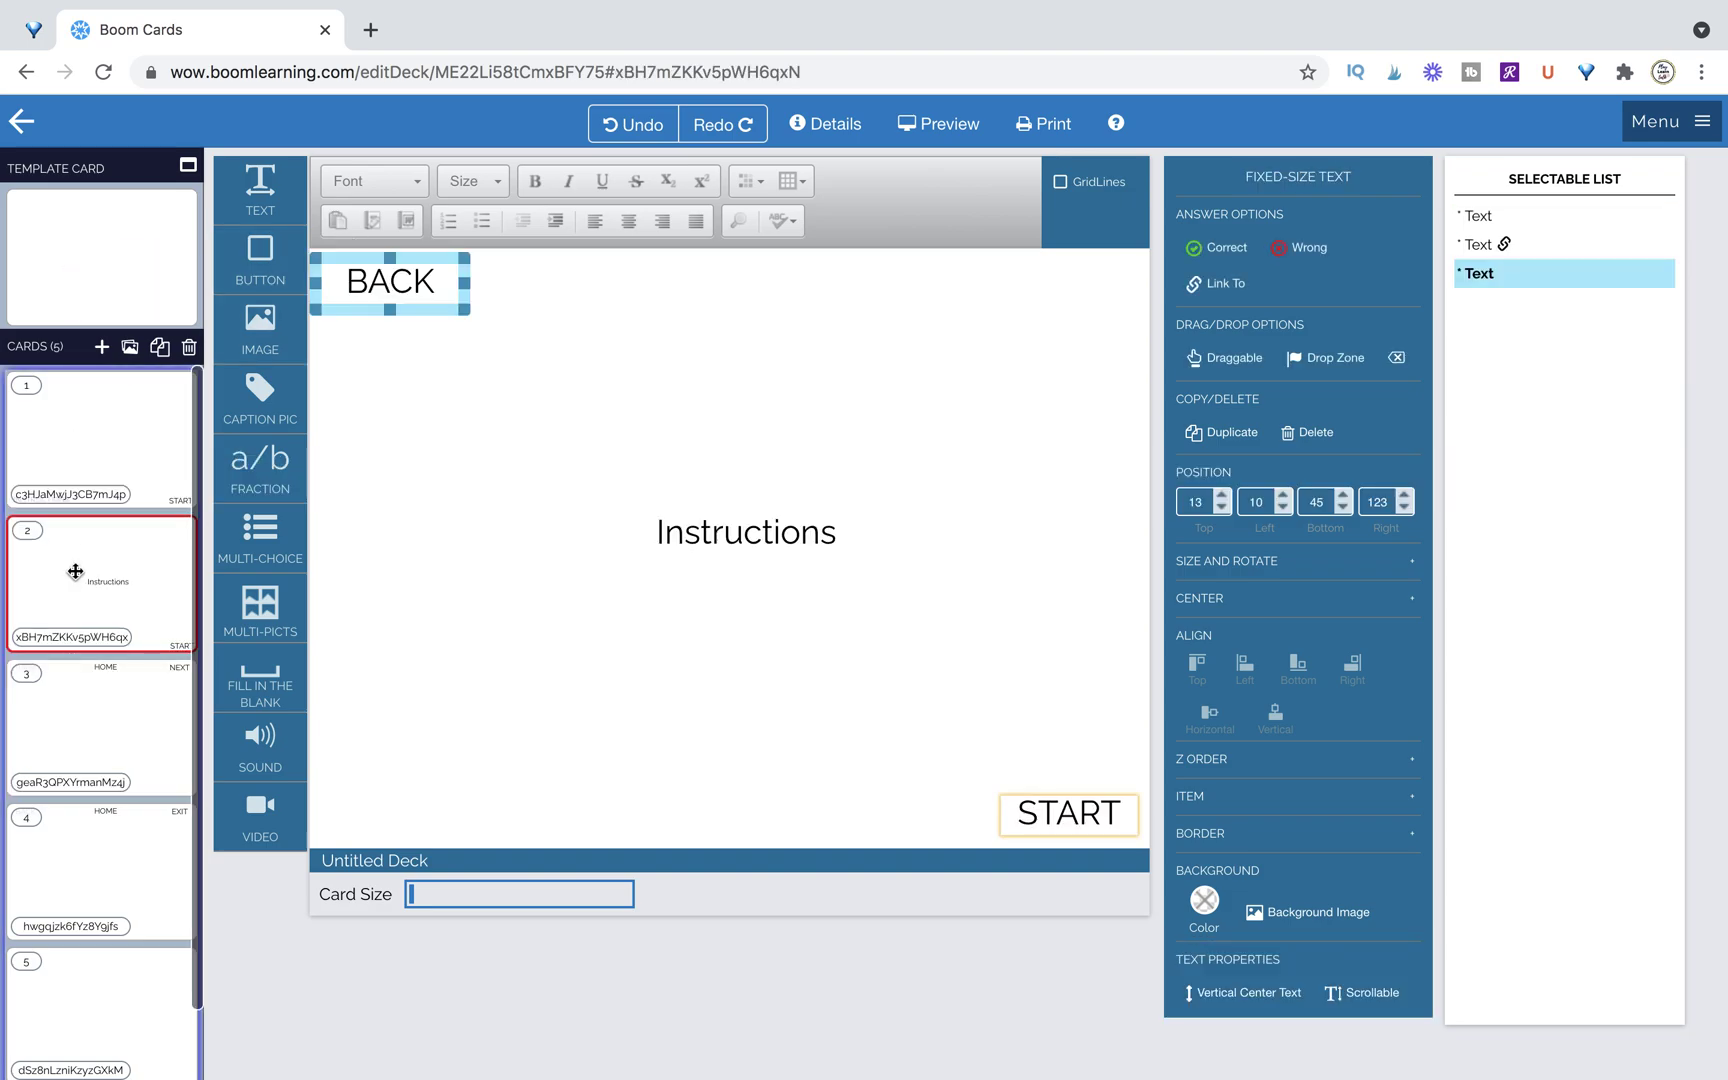
{"action": "left_click", "coordinate": [425, 333]}
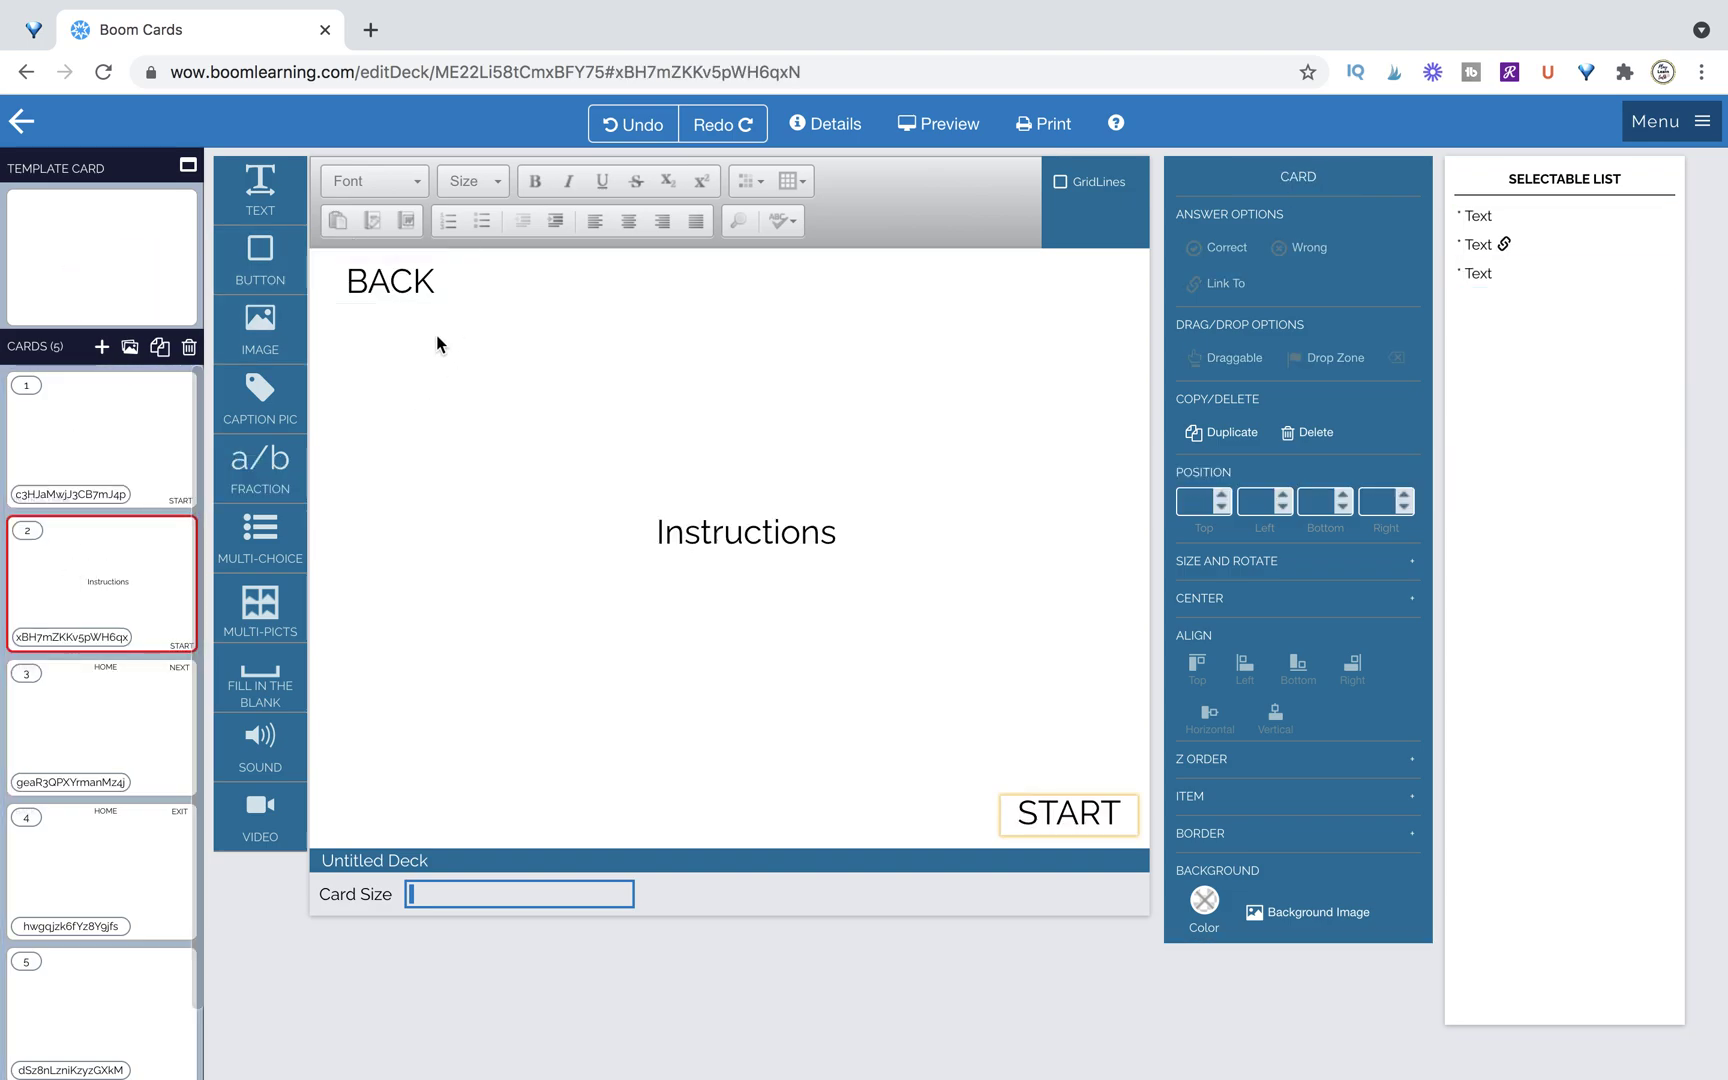
{"action": "double_click", "coordinate": [401, 282]}
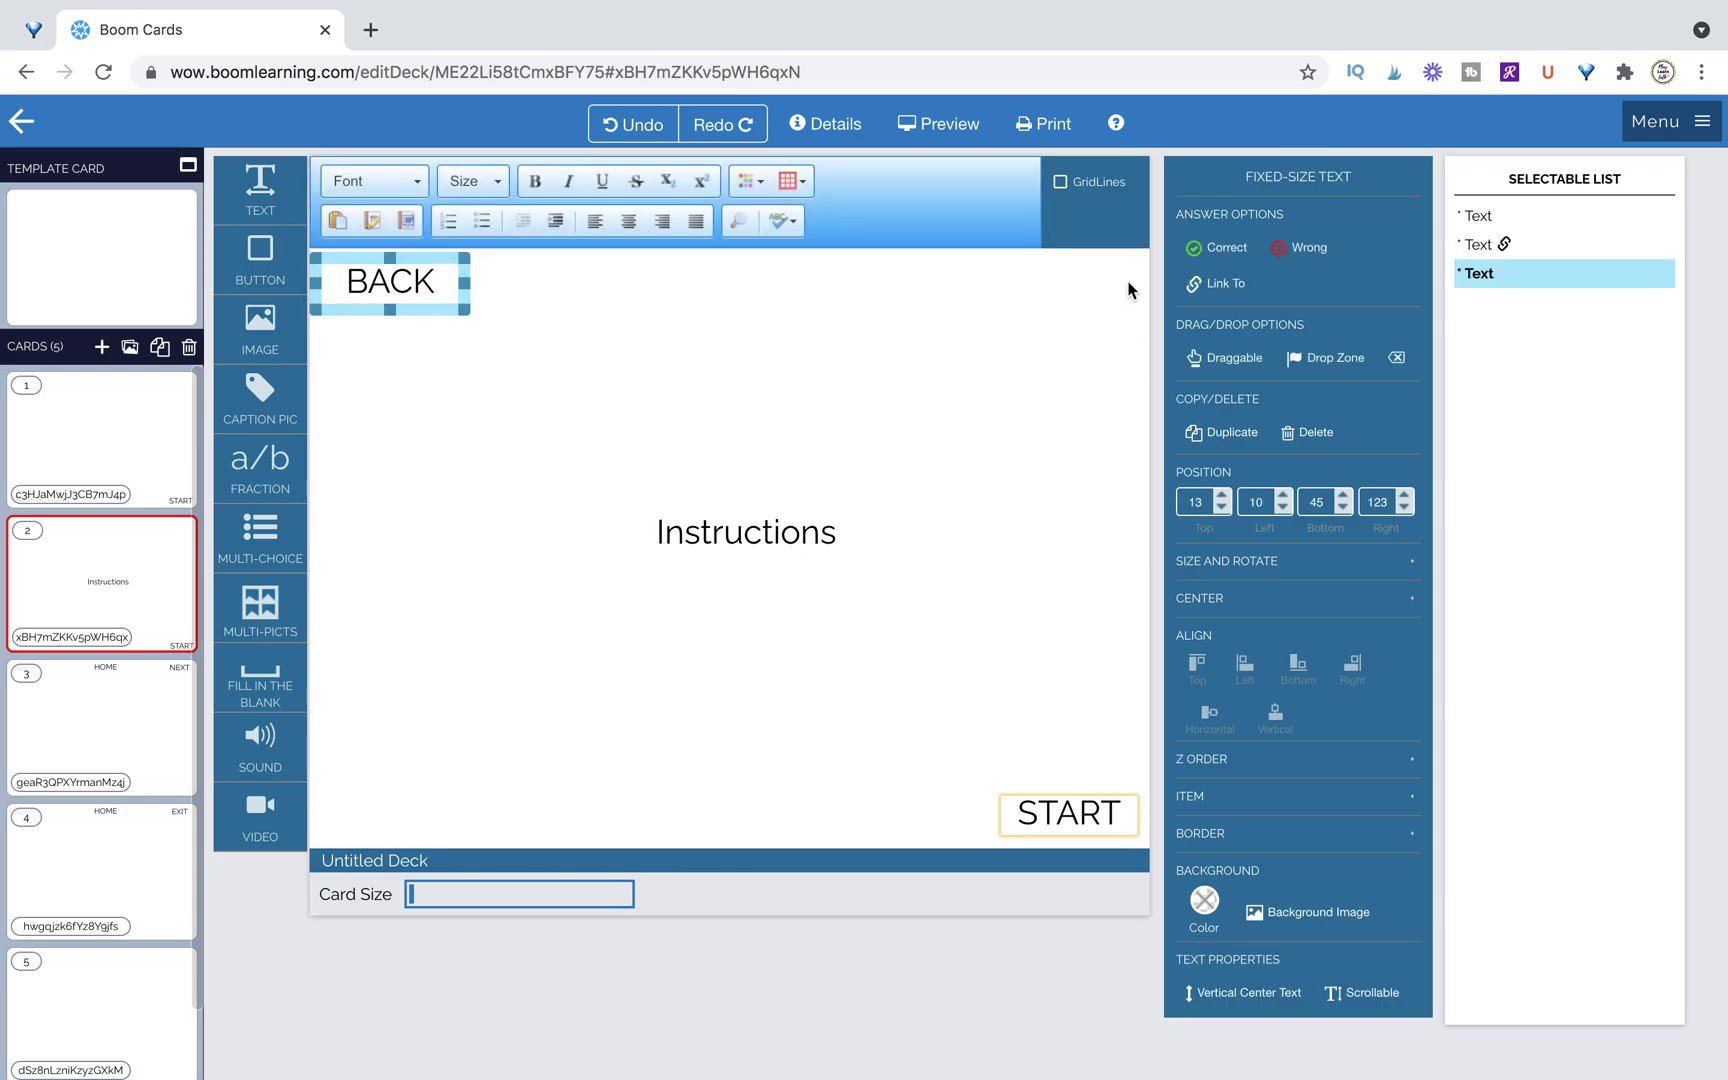
{"action": "left_click", "coordinate": [1216, 283]}
{"action": "left_click", "coordinate": [1108, 533]}
{"action": "left_click", "coordinate": [814, 393]}
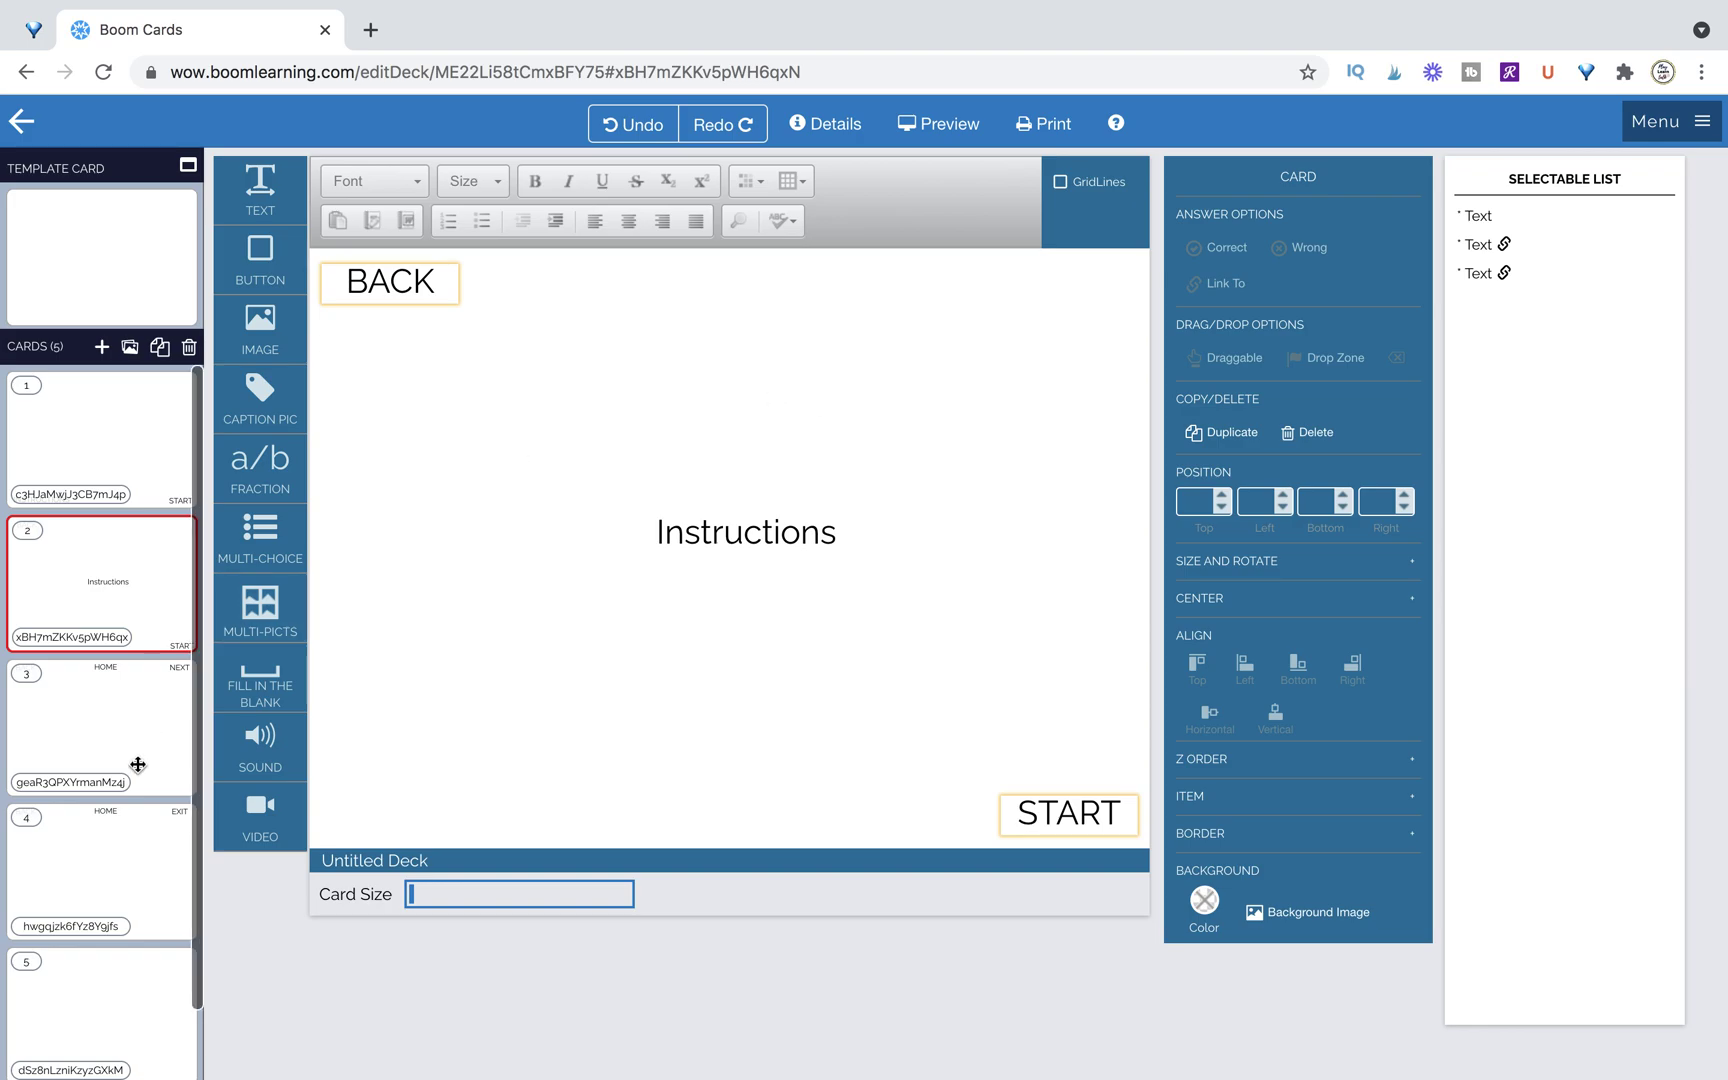
Step: On card 3, link BACK to the previous card and NEXT to the next card
{"action": "left_click", "coordinate": [111, 720]}
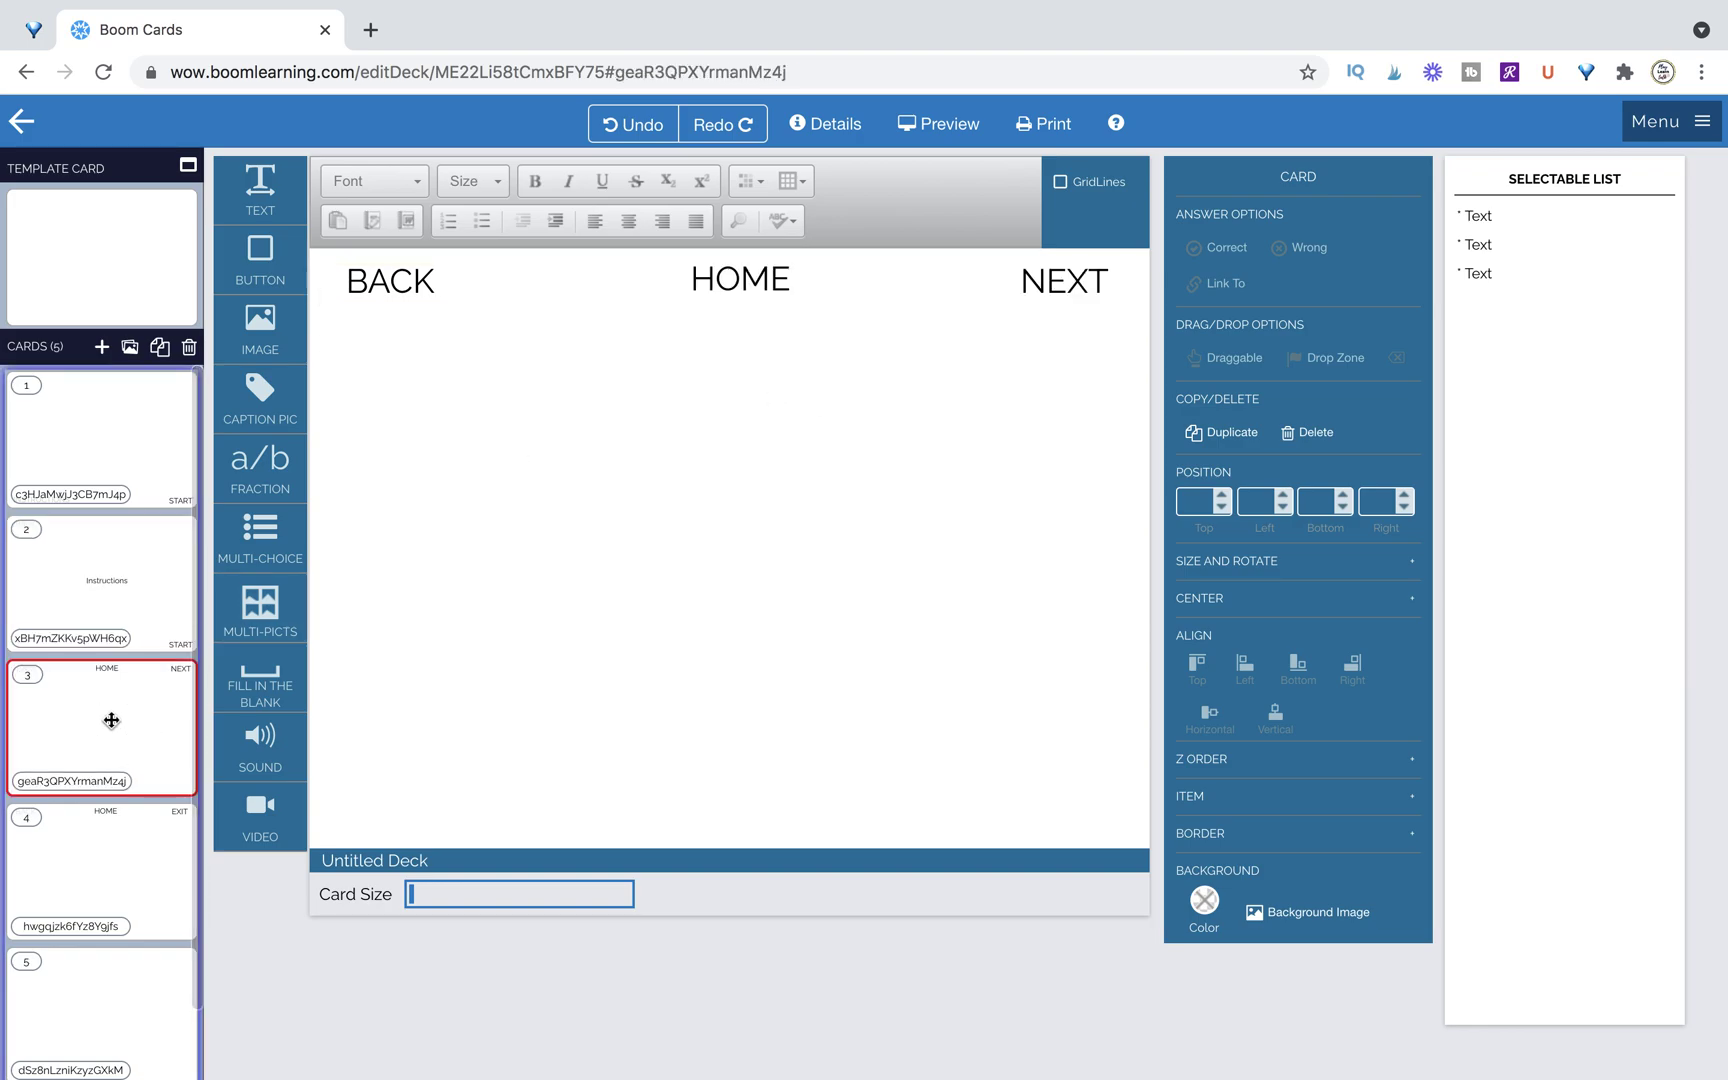
{"action": "left_click", "coordinate": [365, 291]}
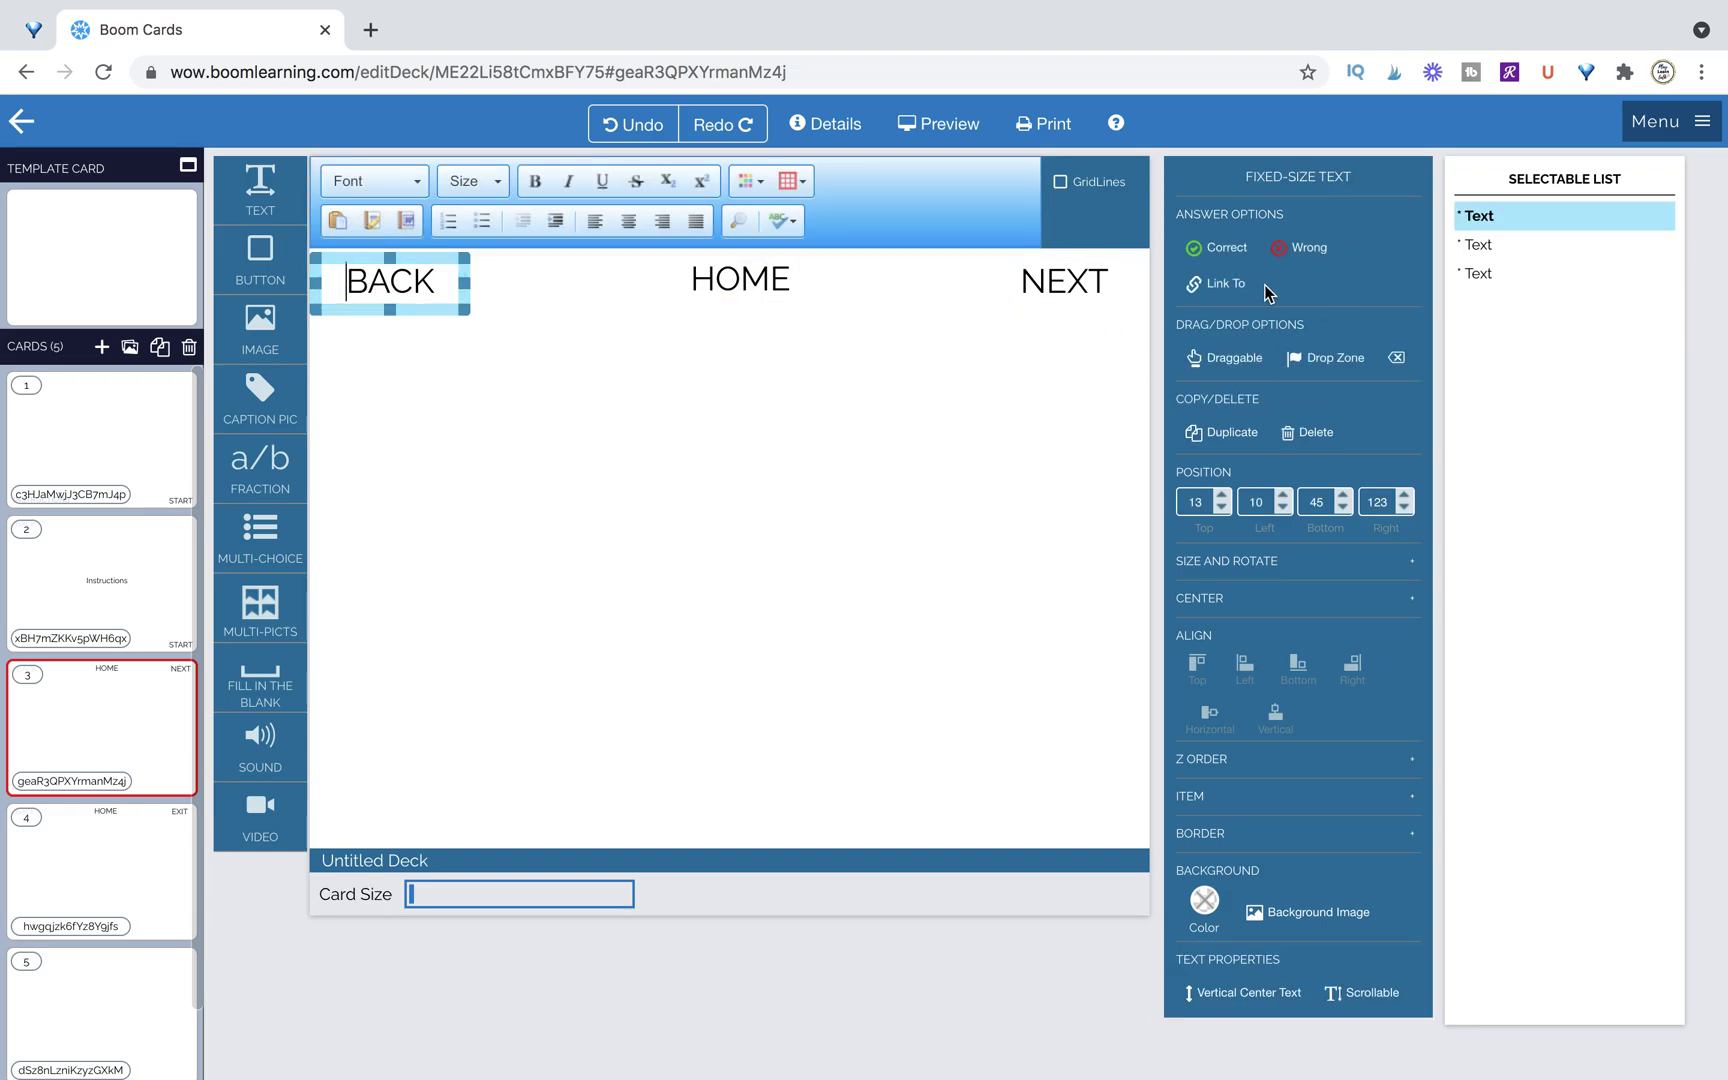
{"action": "left_click", "coordinate": [1216, 285]}
{"action": "left_click", "coordinate": [1127, 541]}
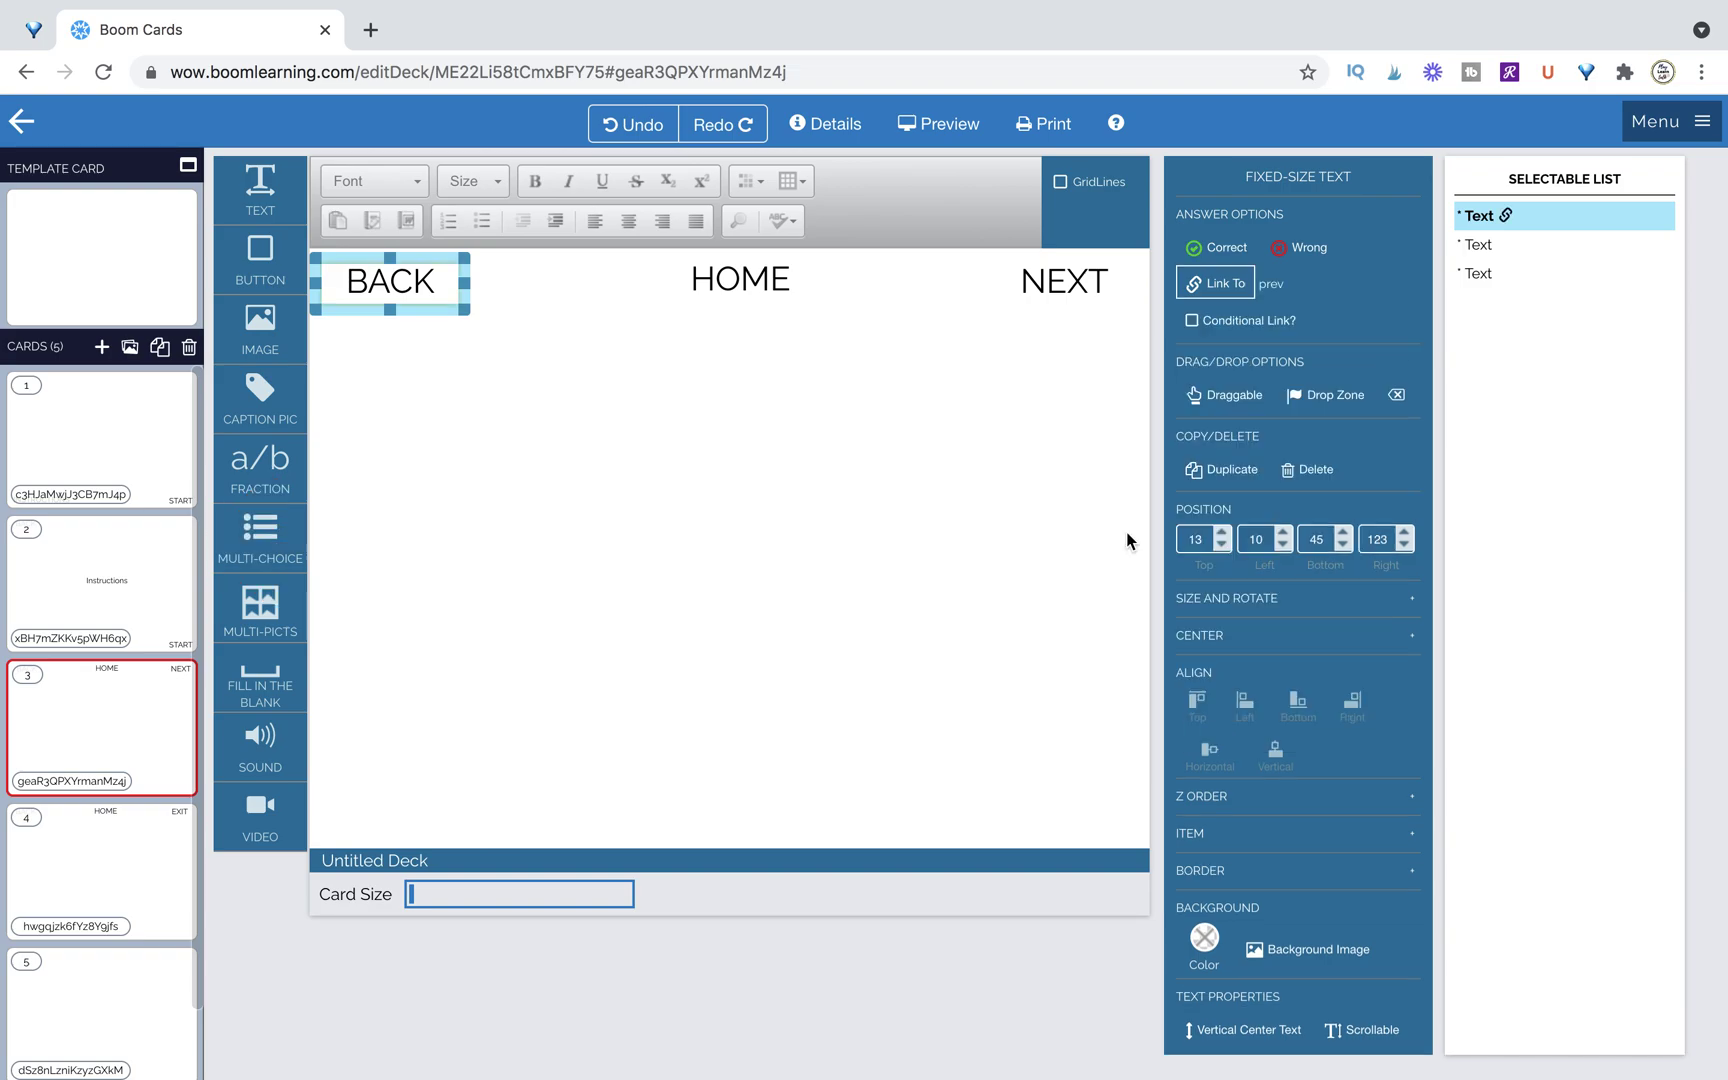
{"action": "left_click", "coordinate": [1034, 282]}
{"action": "left_click", "coordinate": [1216, 285]}
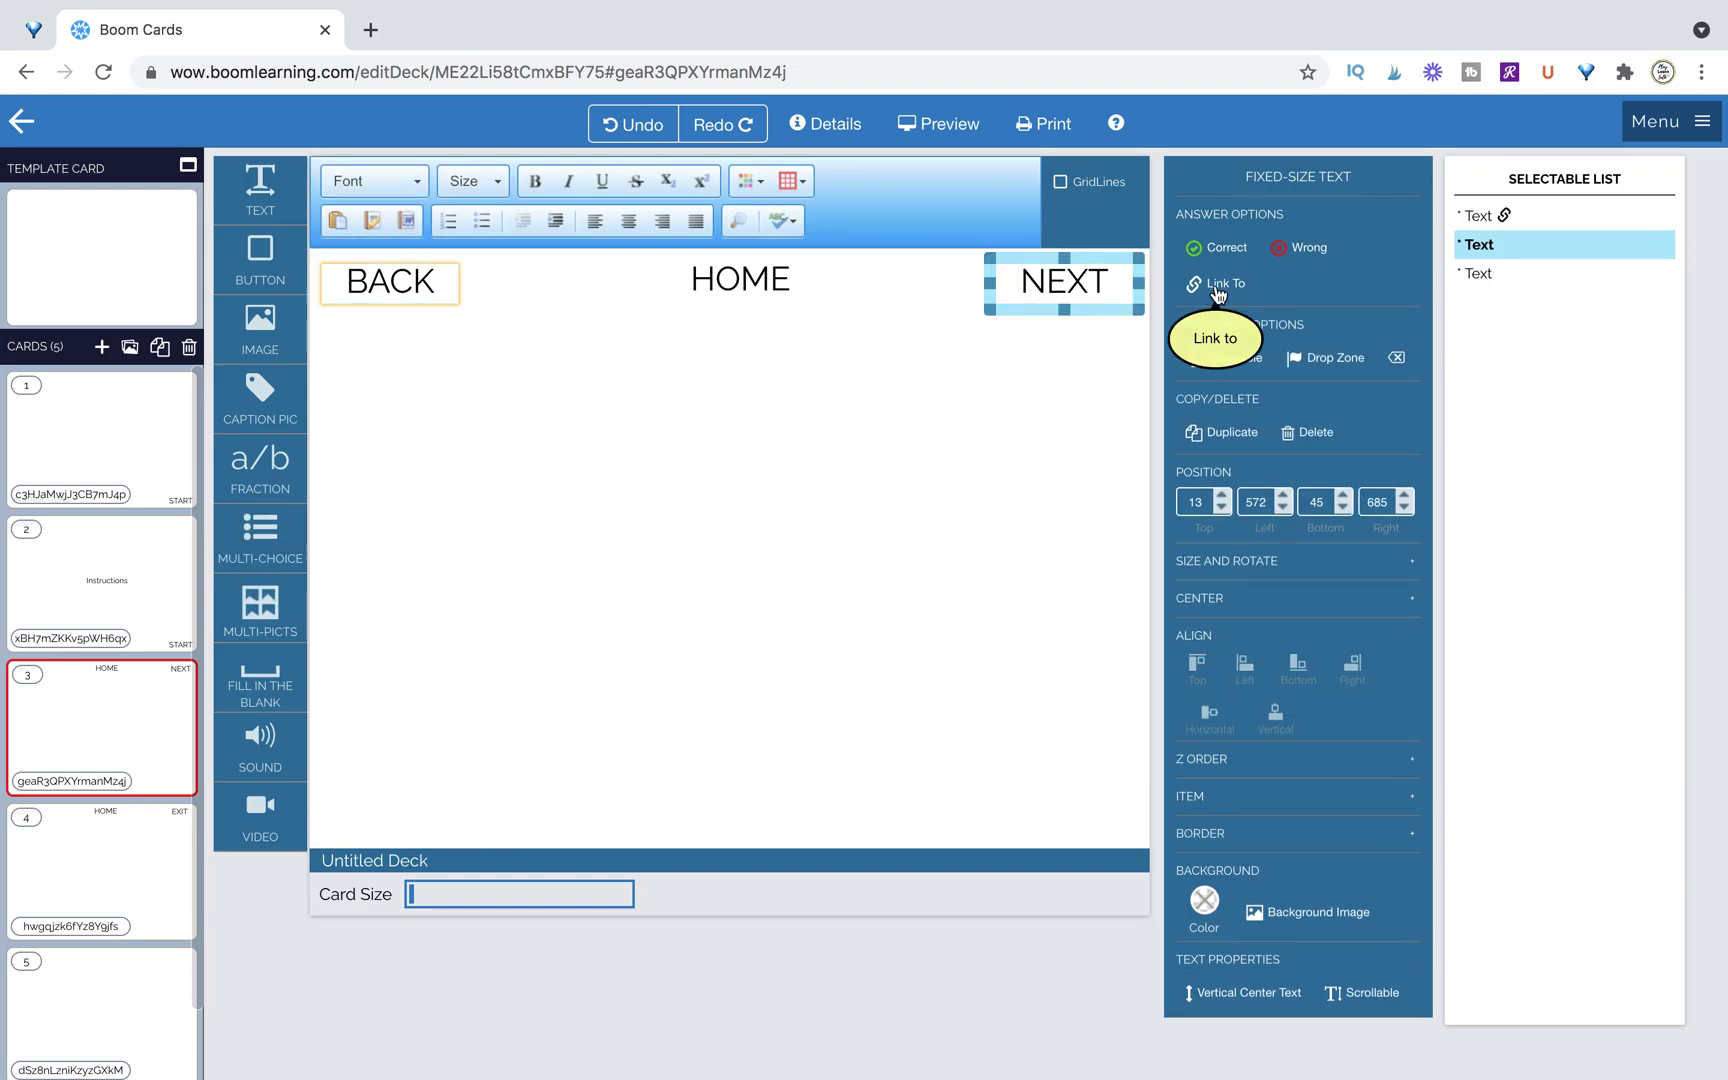
{"action": "left_click", "coordinate": [1227, 530]}
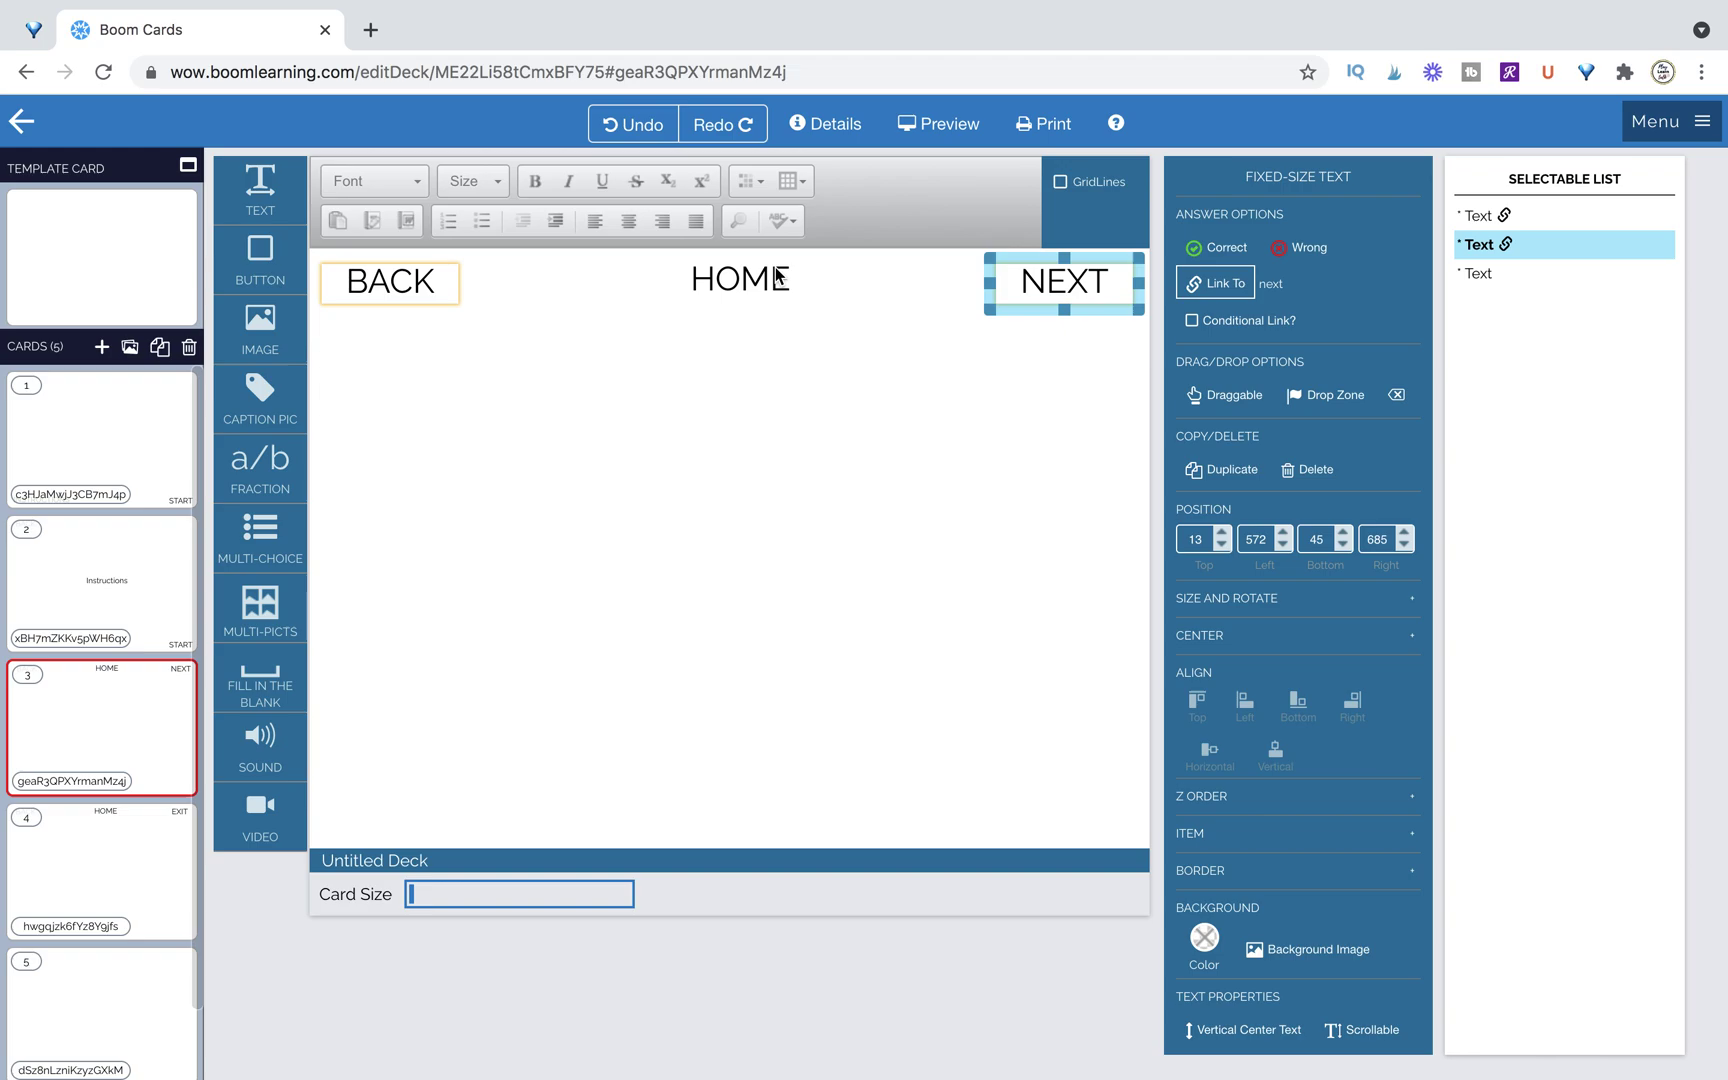
Step: Link card 3's HOME text to card 1, then move to card 4
{"action": "left_click", "coordinate": [718, 279]}
{"action": "left_click", "coordinate": [1222, 286]}
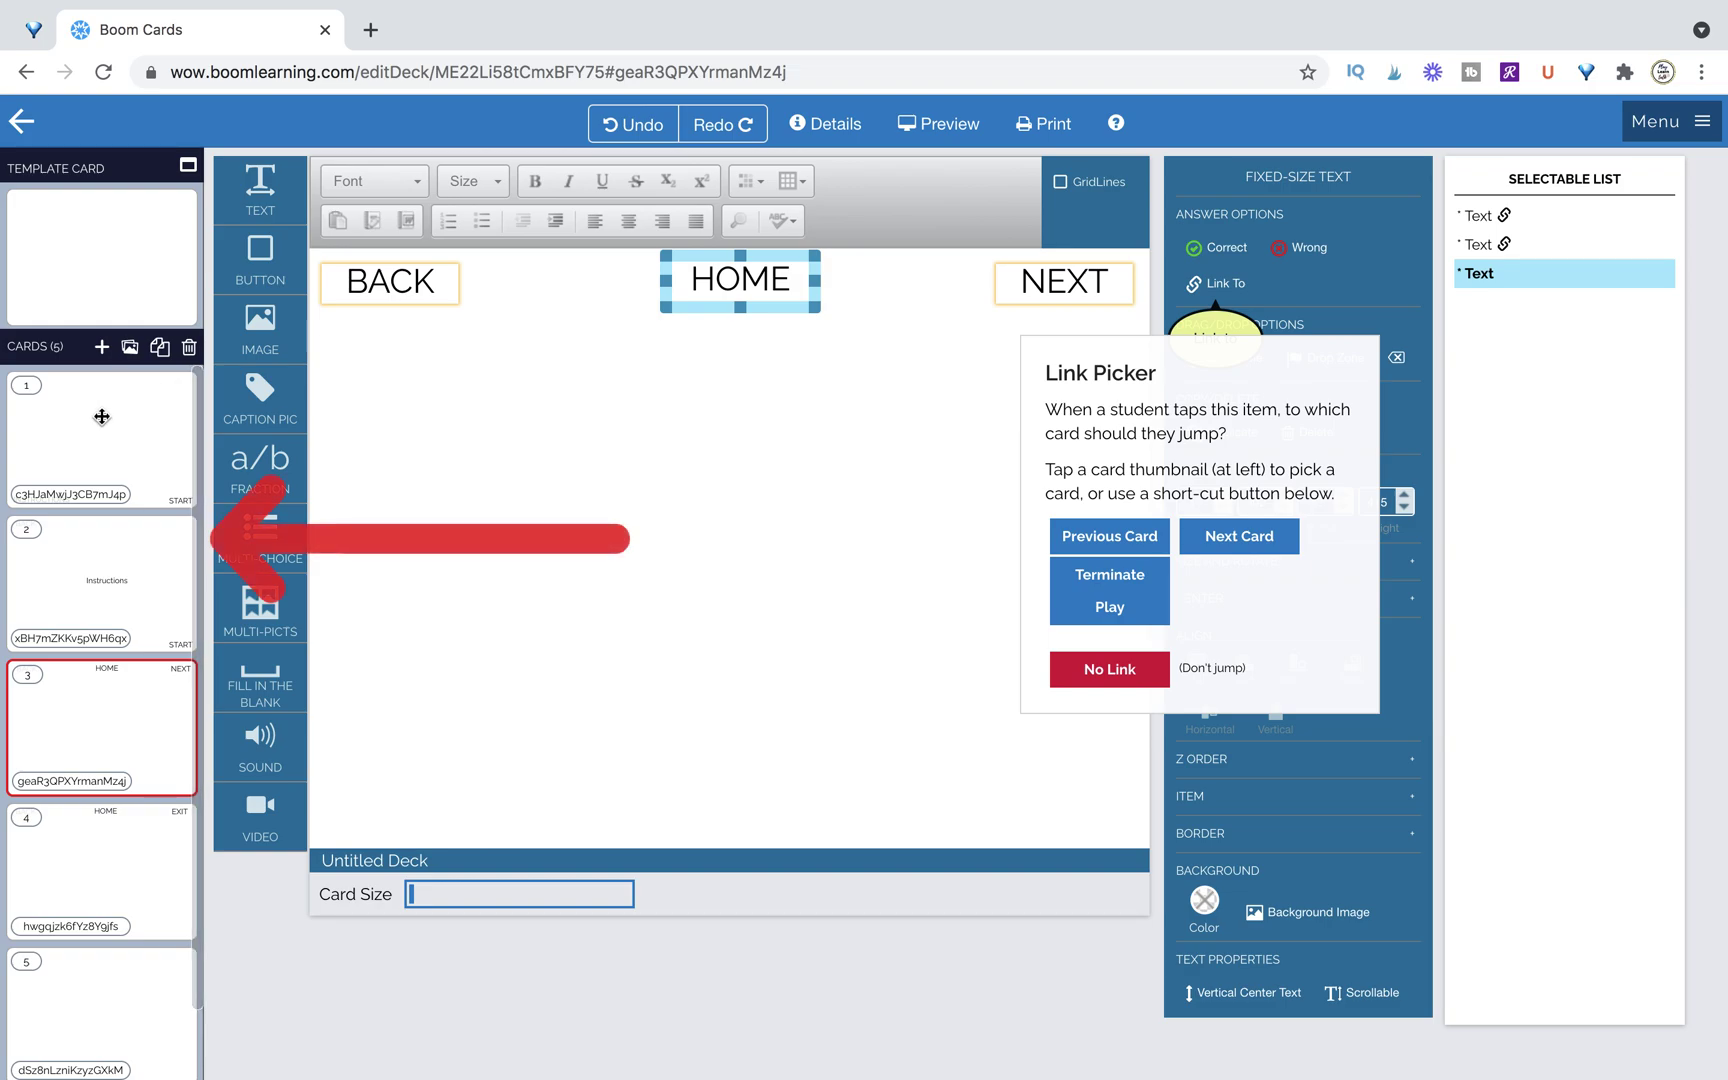
{"action": "left_click", "coordinate": [117, 480]}
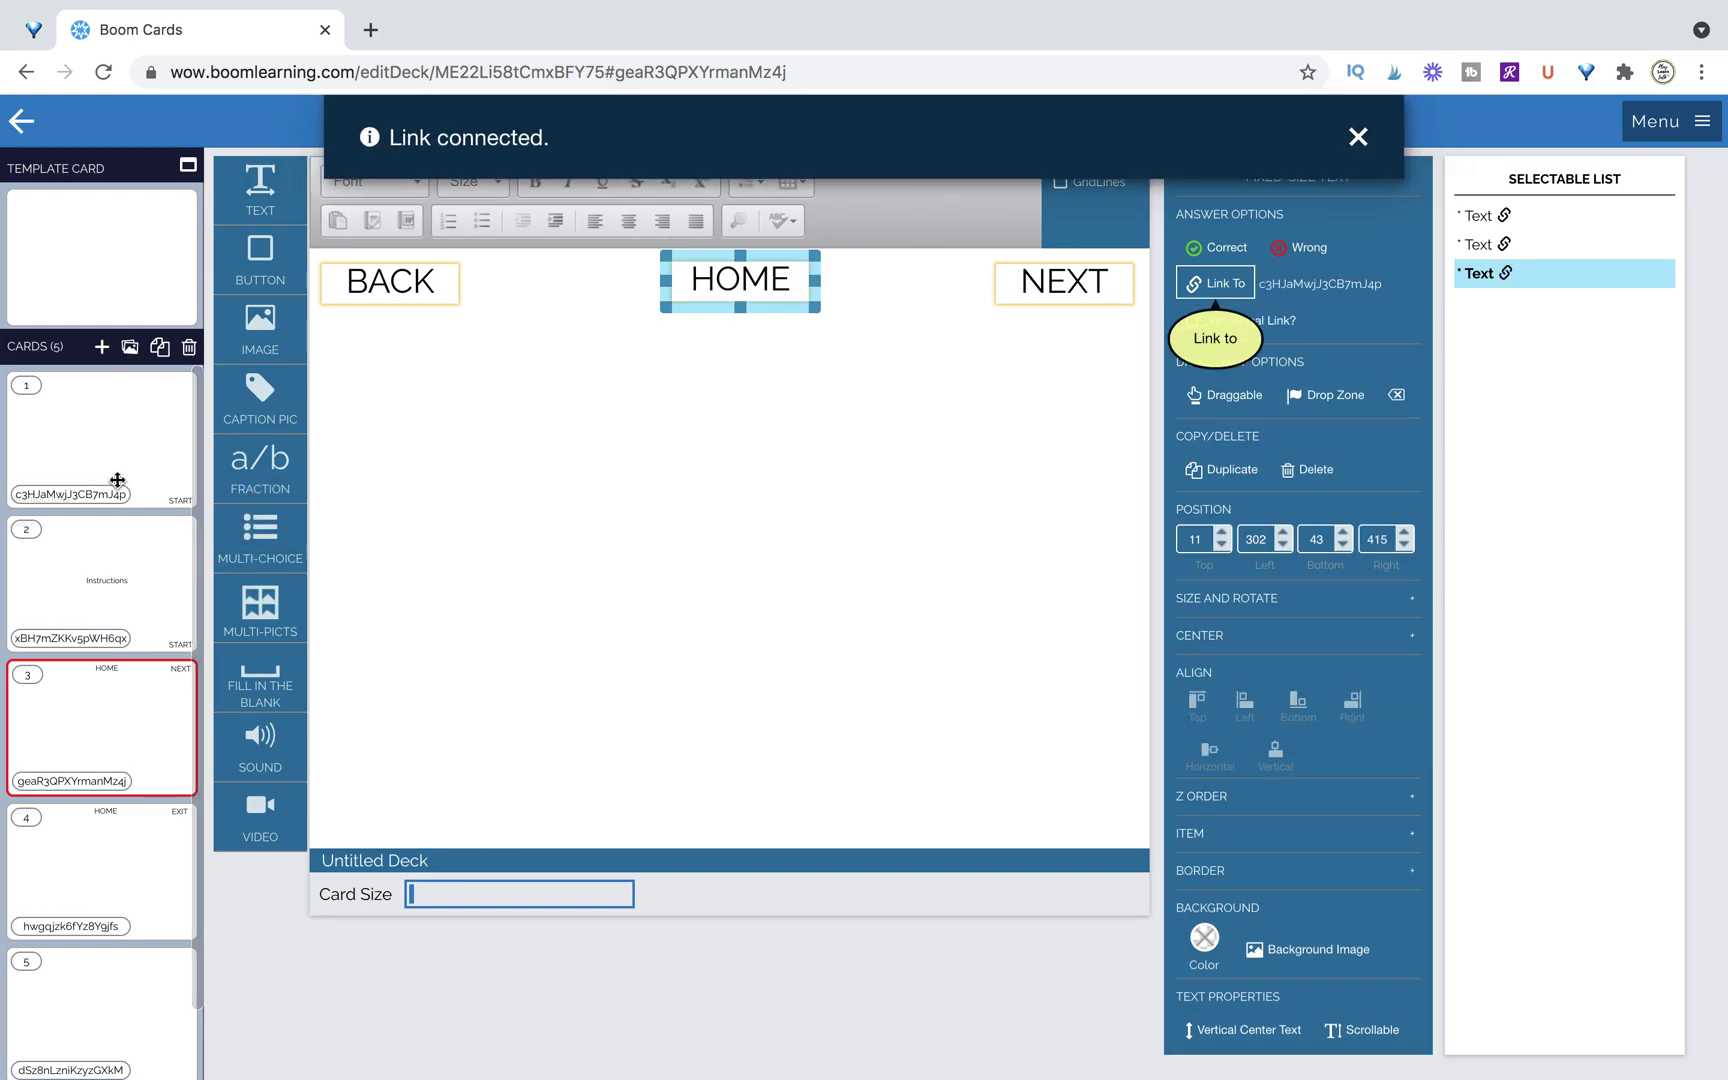
{"action": "left_click", "coordinate": [124, 836]}
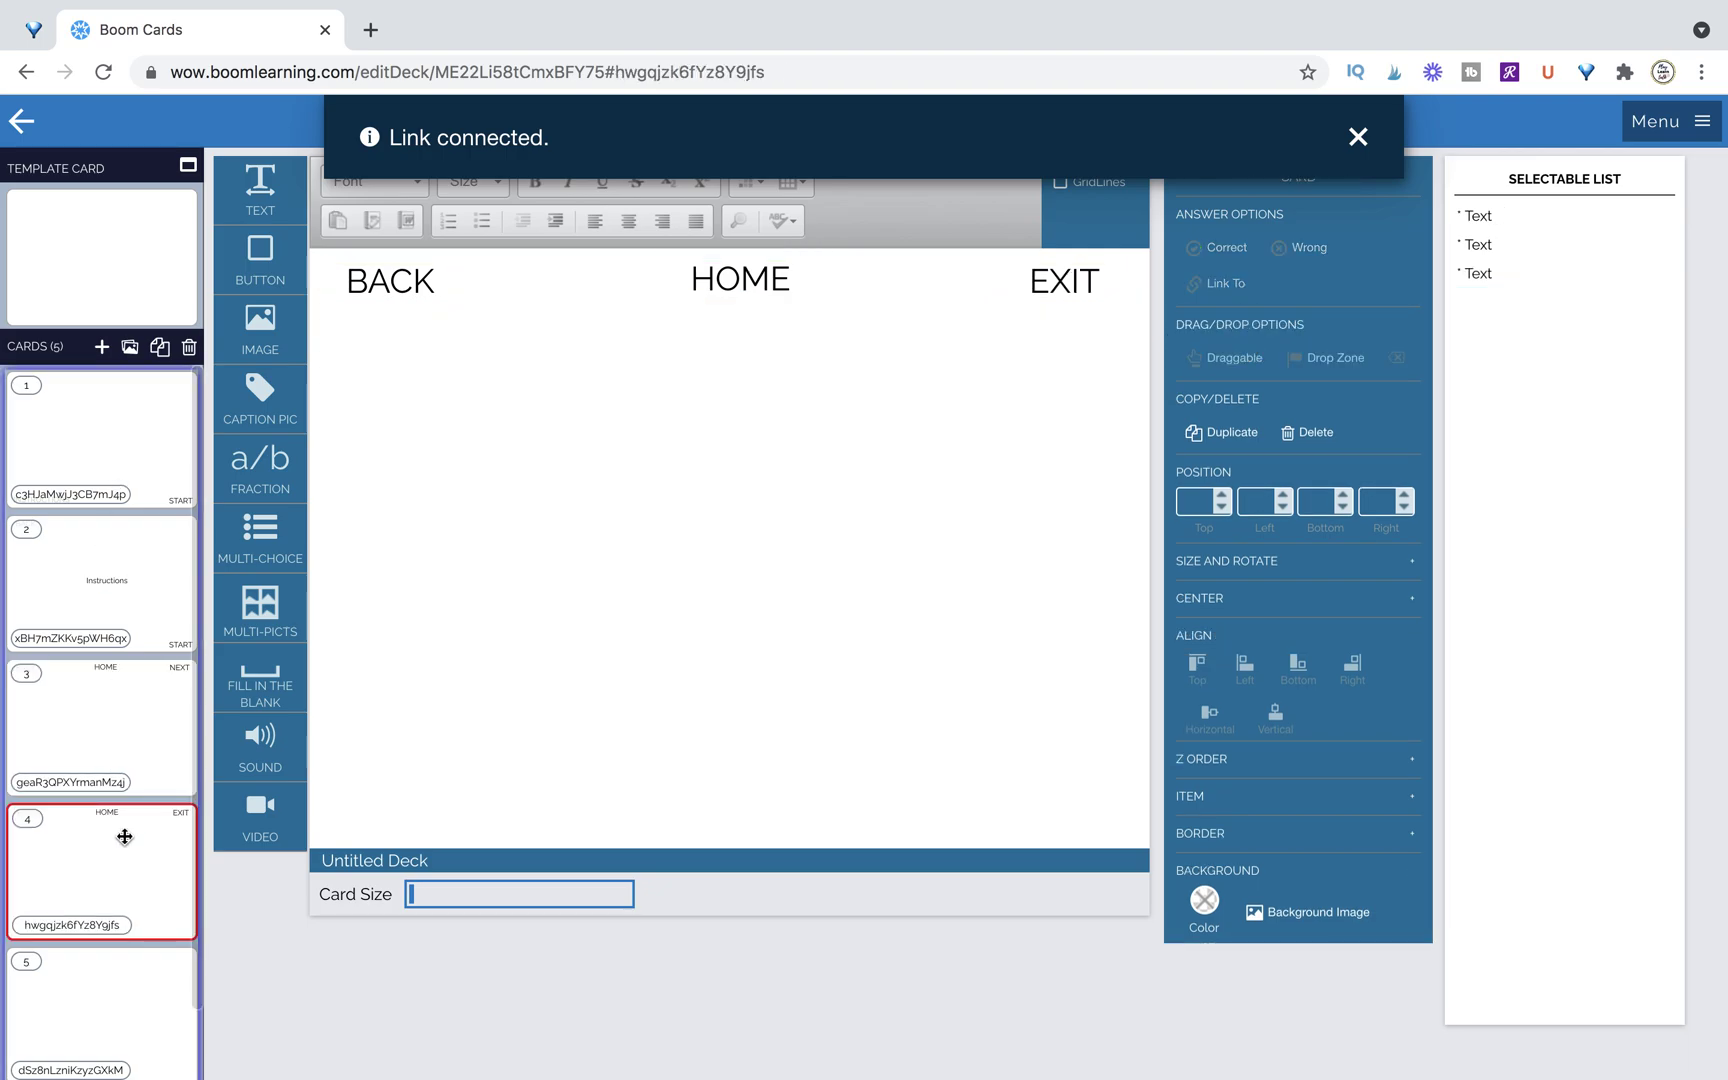
Step: Set card 4's EXIT text to Terminate Play
{"action": "left_click", "coordinate": [1025, 283]}
{"action": "left_click", "coordinate": [1231, 284]}
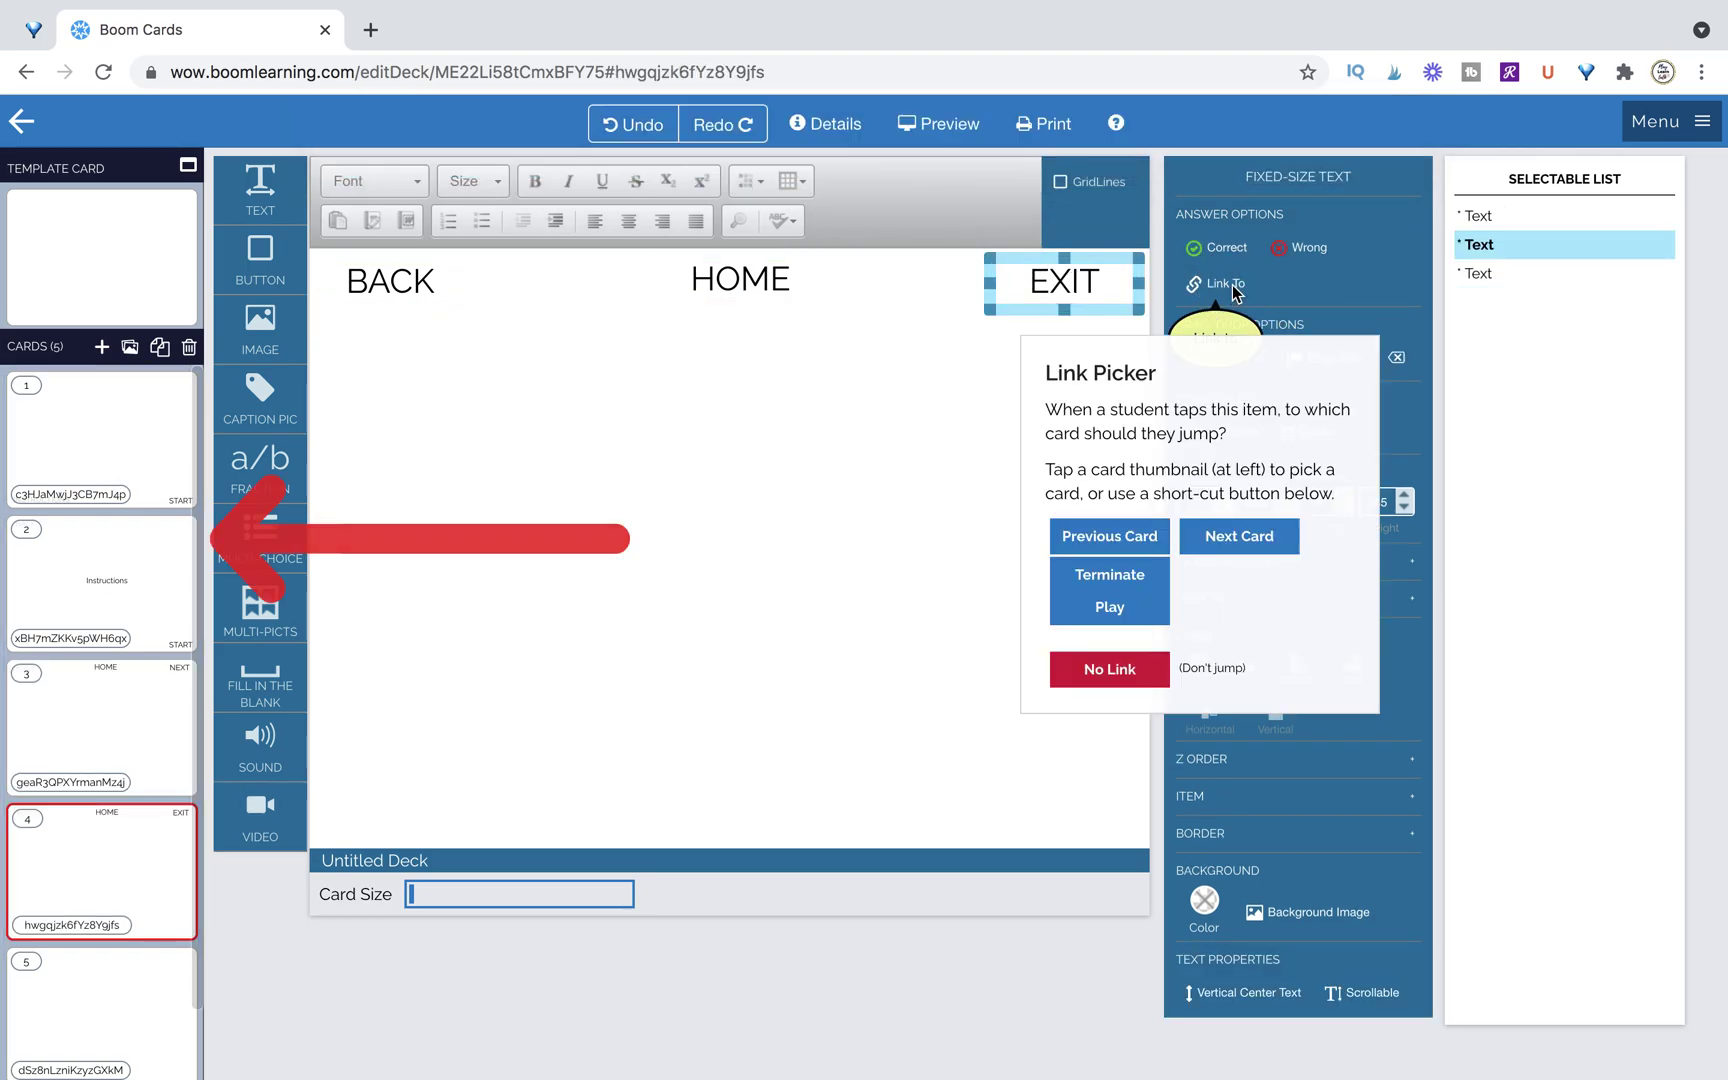
{"action": "left_click", "coordinate": [1137, 607]}
{"action": "left_click", "coordinate": [968, 447]}
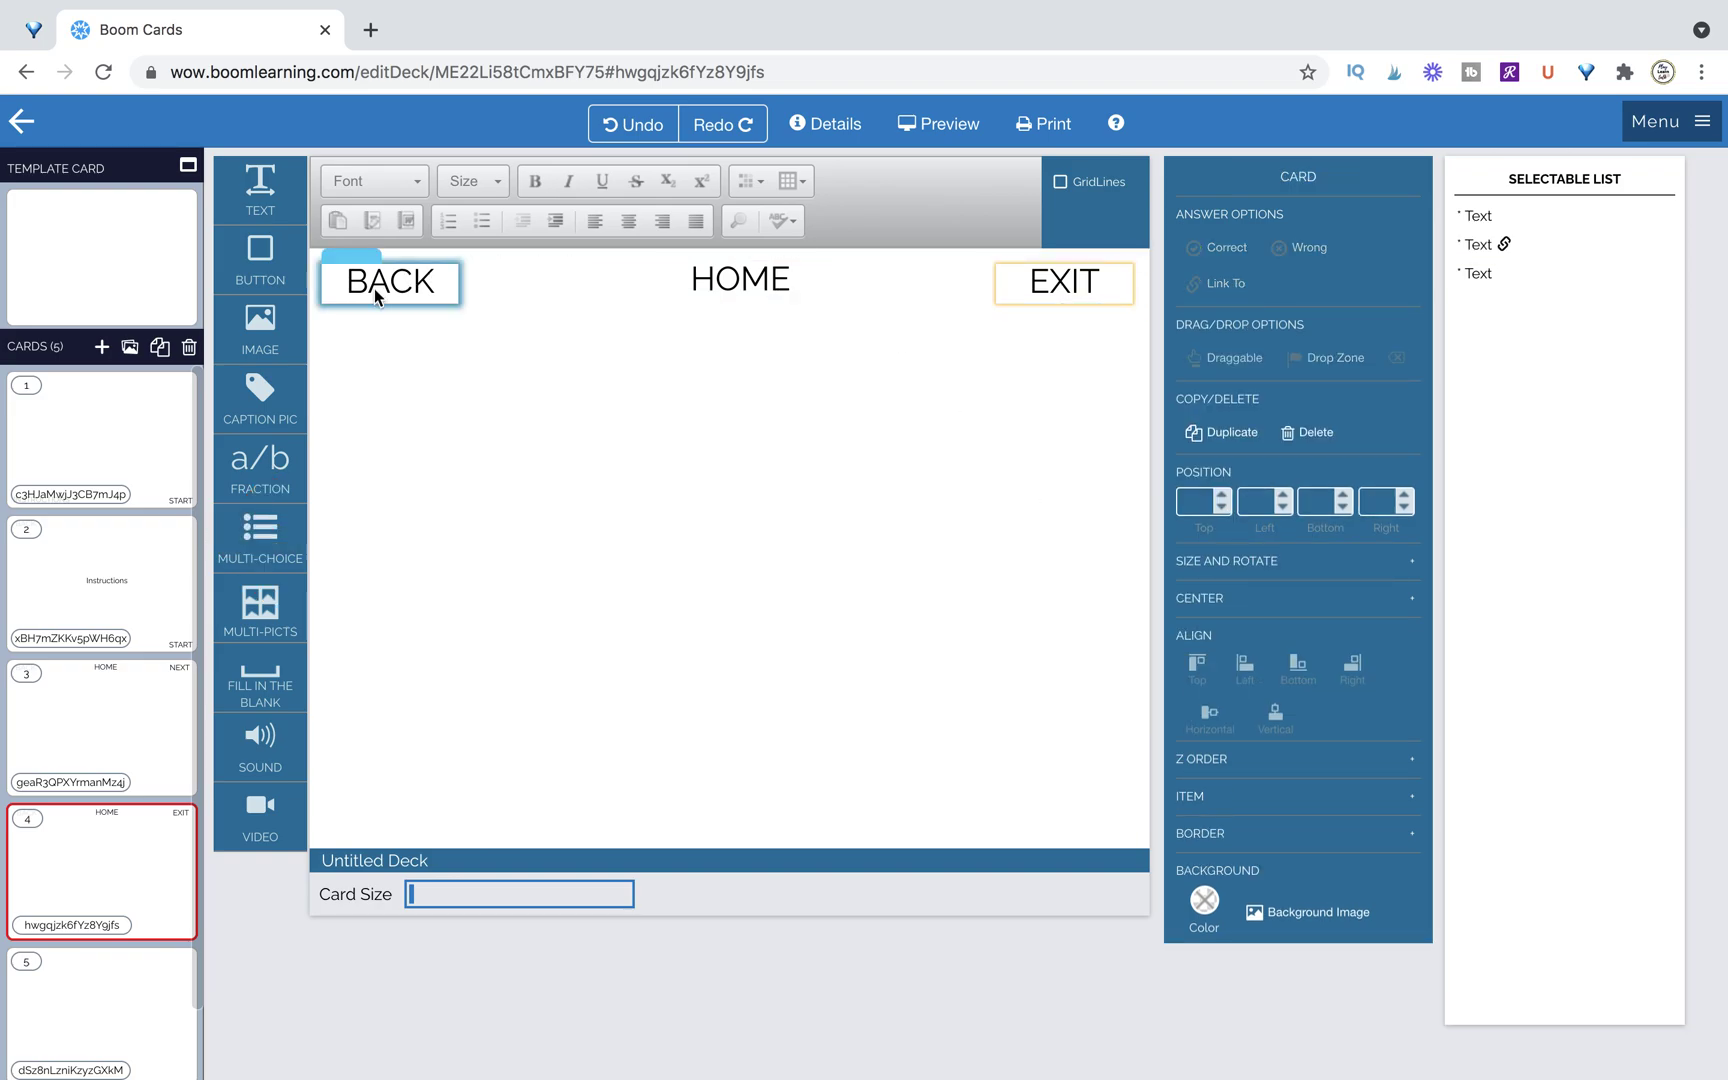
Step: Delete the unlinked HOME and BACK texts from card 4
{"action": "left_click", "coordinate": [702, 272]}
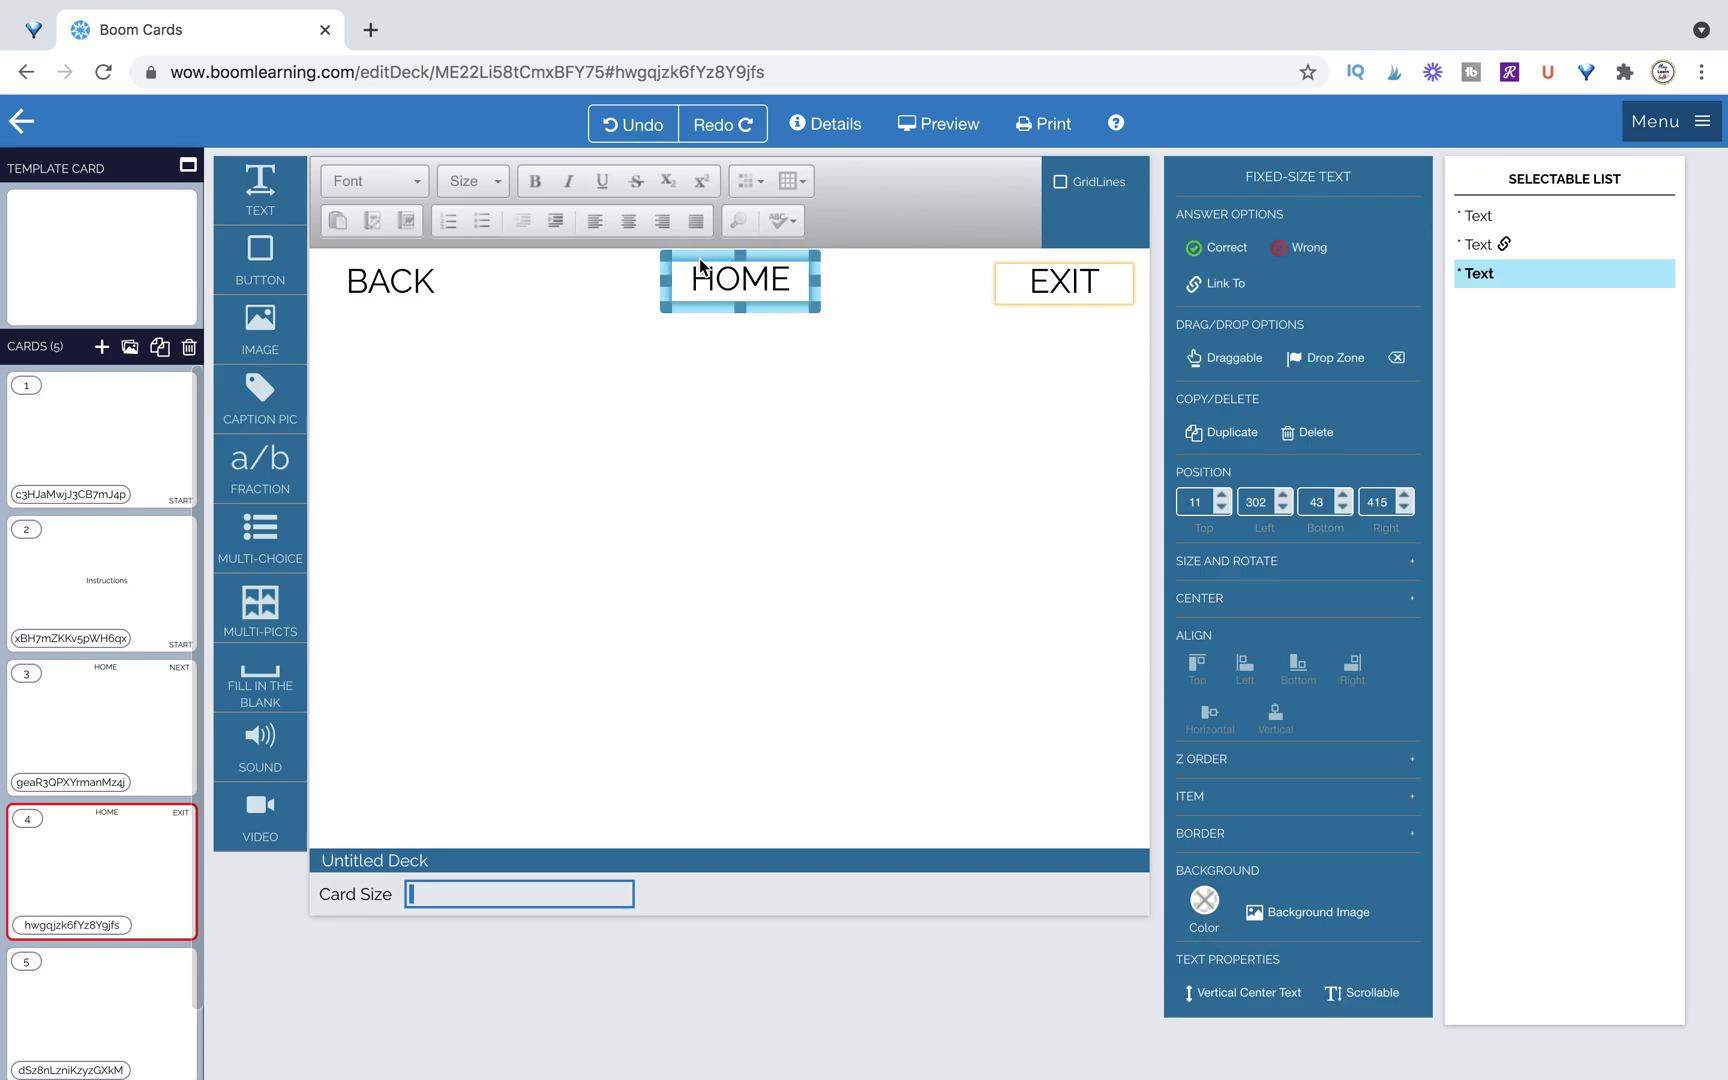
{"action": "left_click", "coordinate": [349, 265], "text": "shift"}
{"action": "key", "text": "BackSpace"}
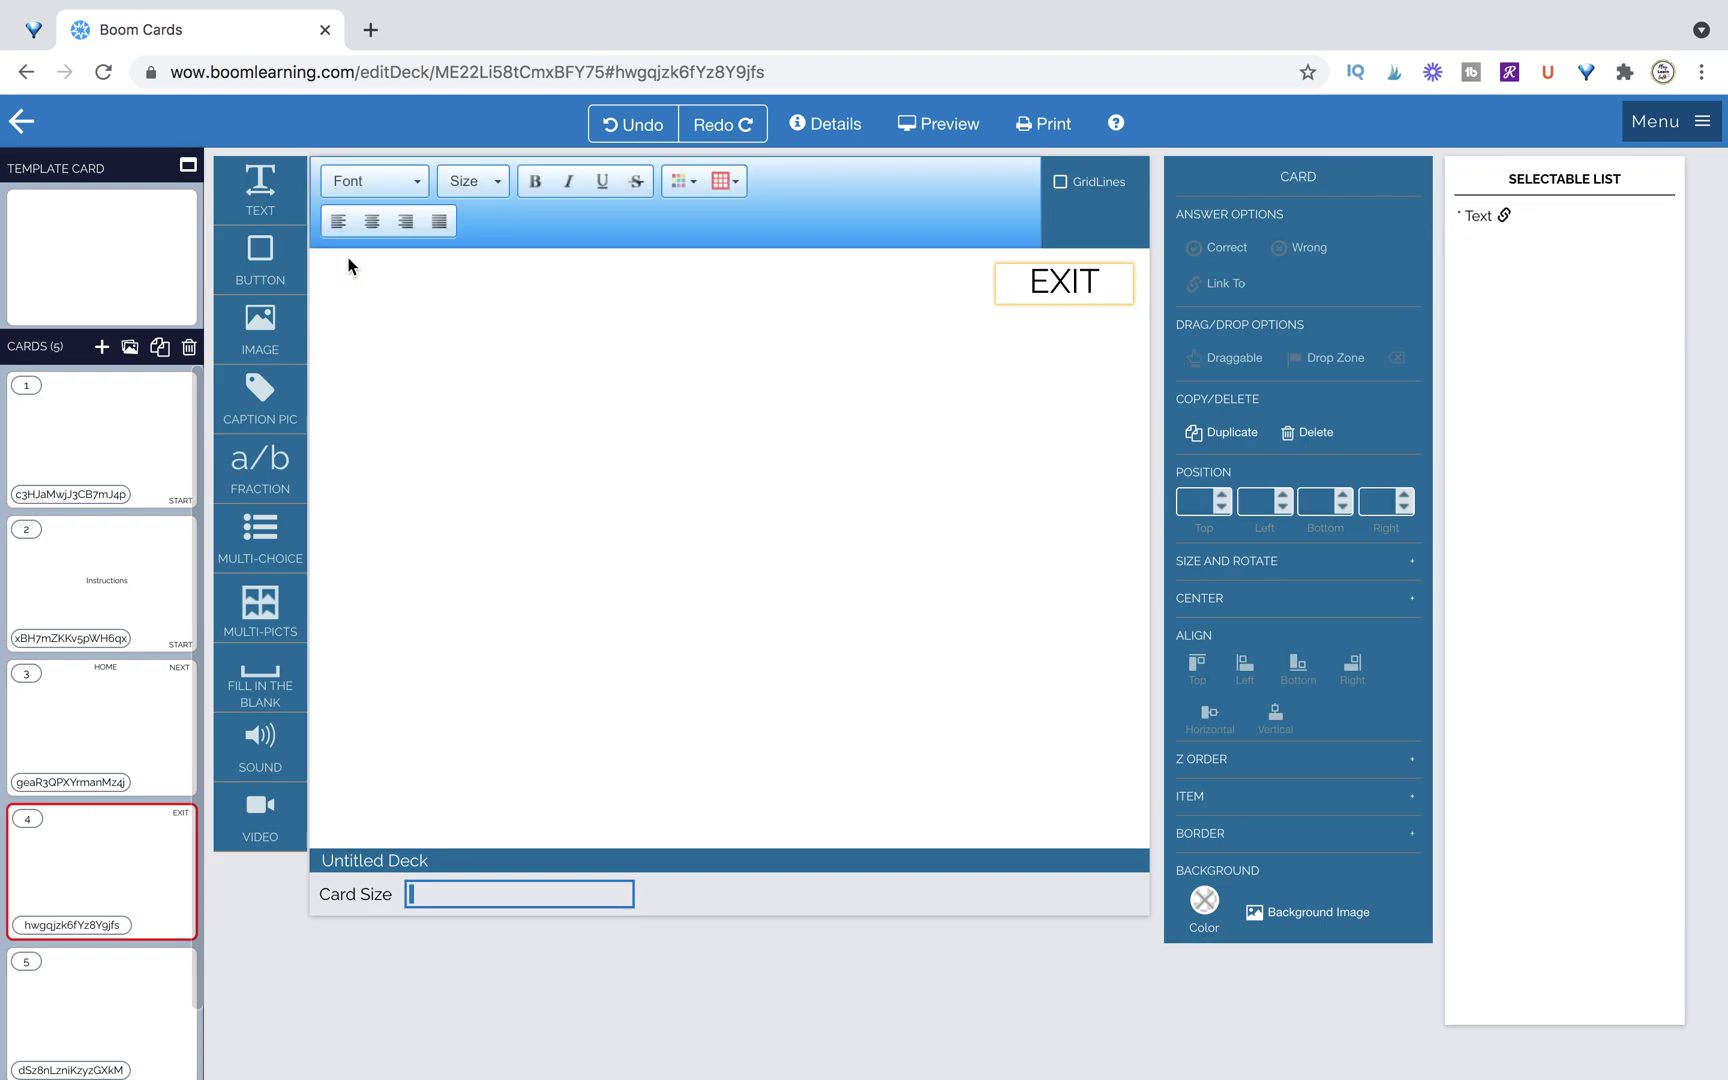
Step: Copy the linked BACK and HOME texts from card 3 onto card 4
{"action": "left_click", "coordinate": [131, 702]}
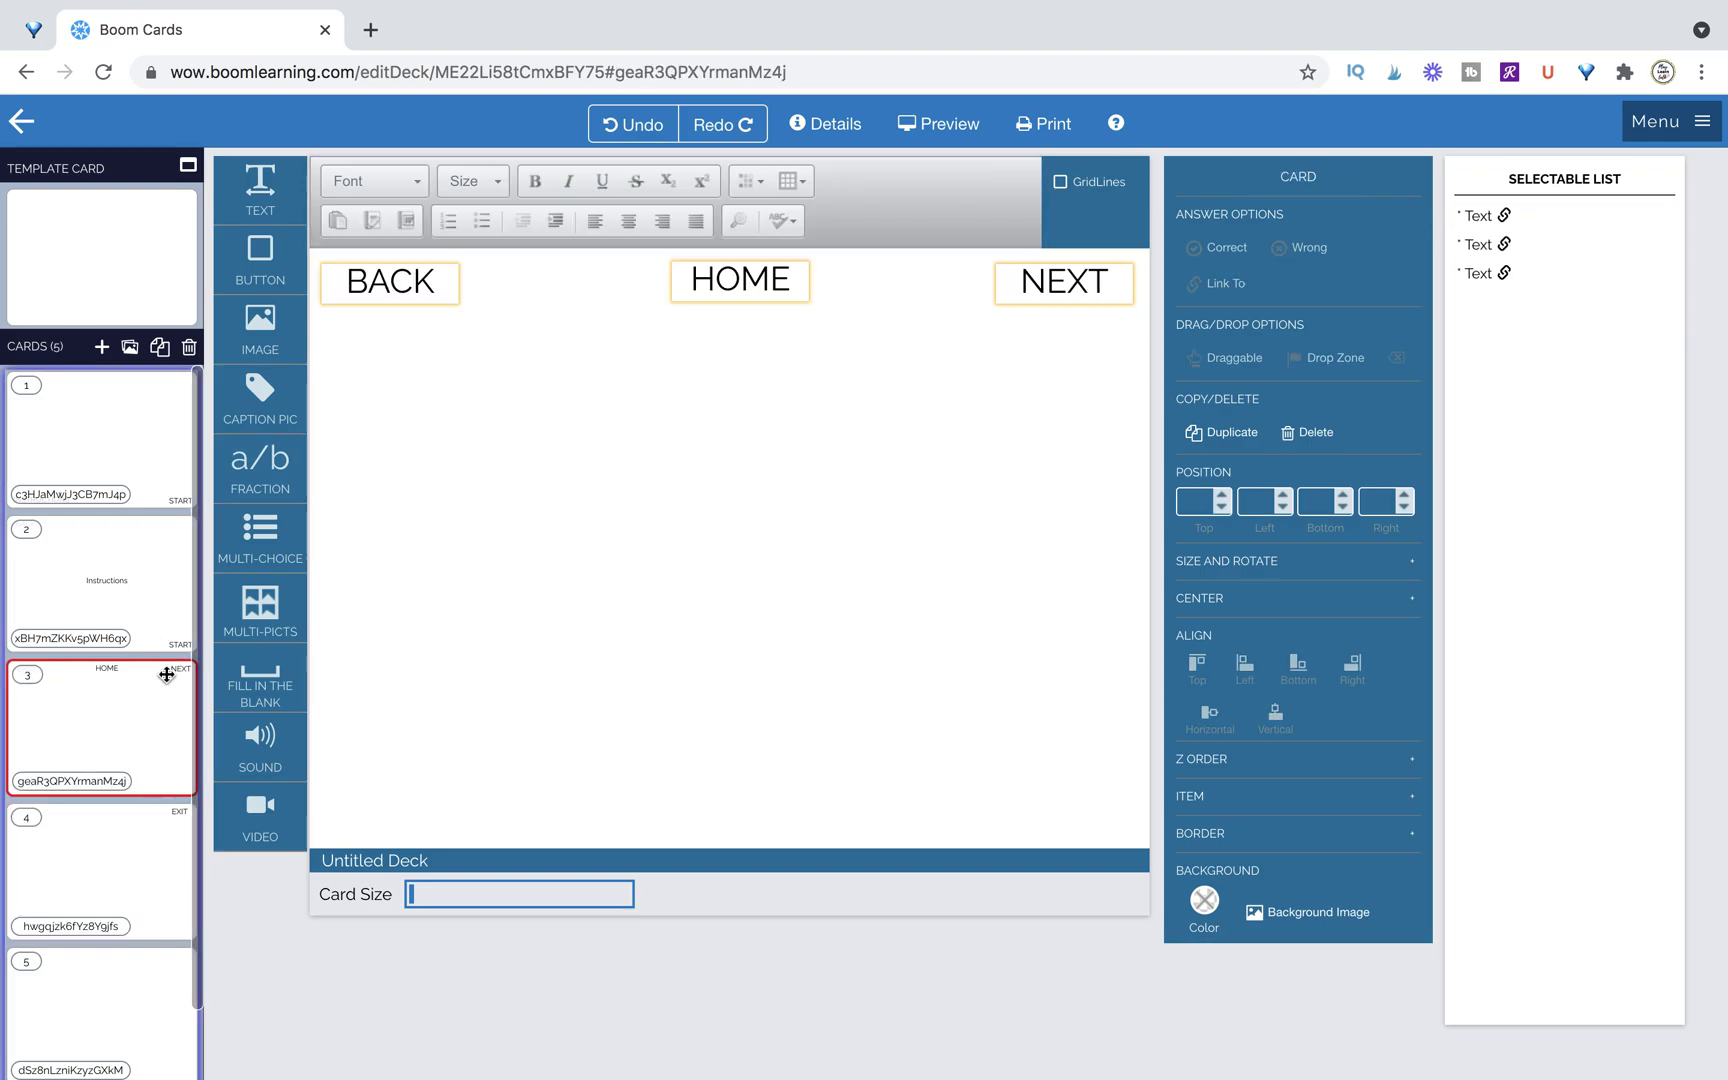
{"action": "left_click", "coordinate": [350, 268]}
{"action": "left_click", "coordinate": [685, 262], "text": "shift"}
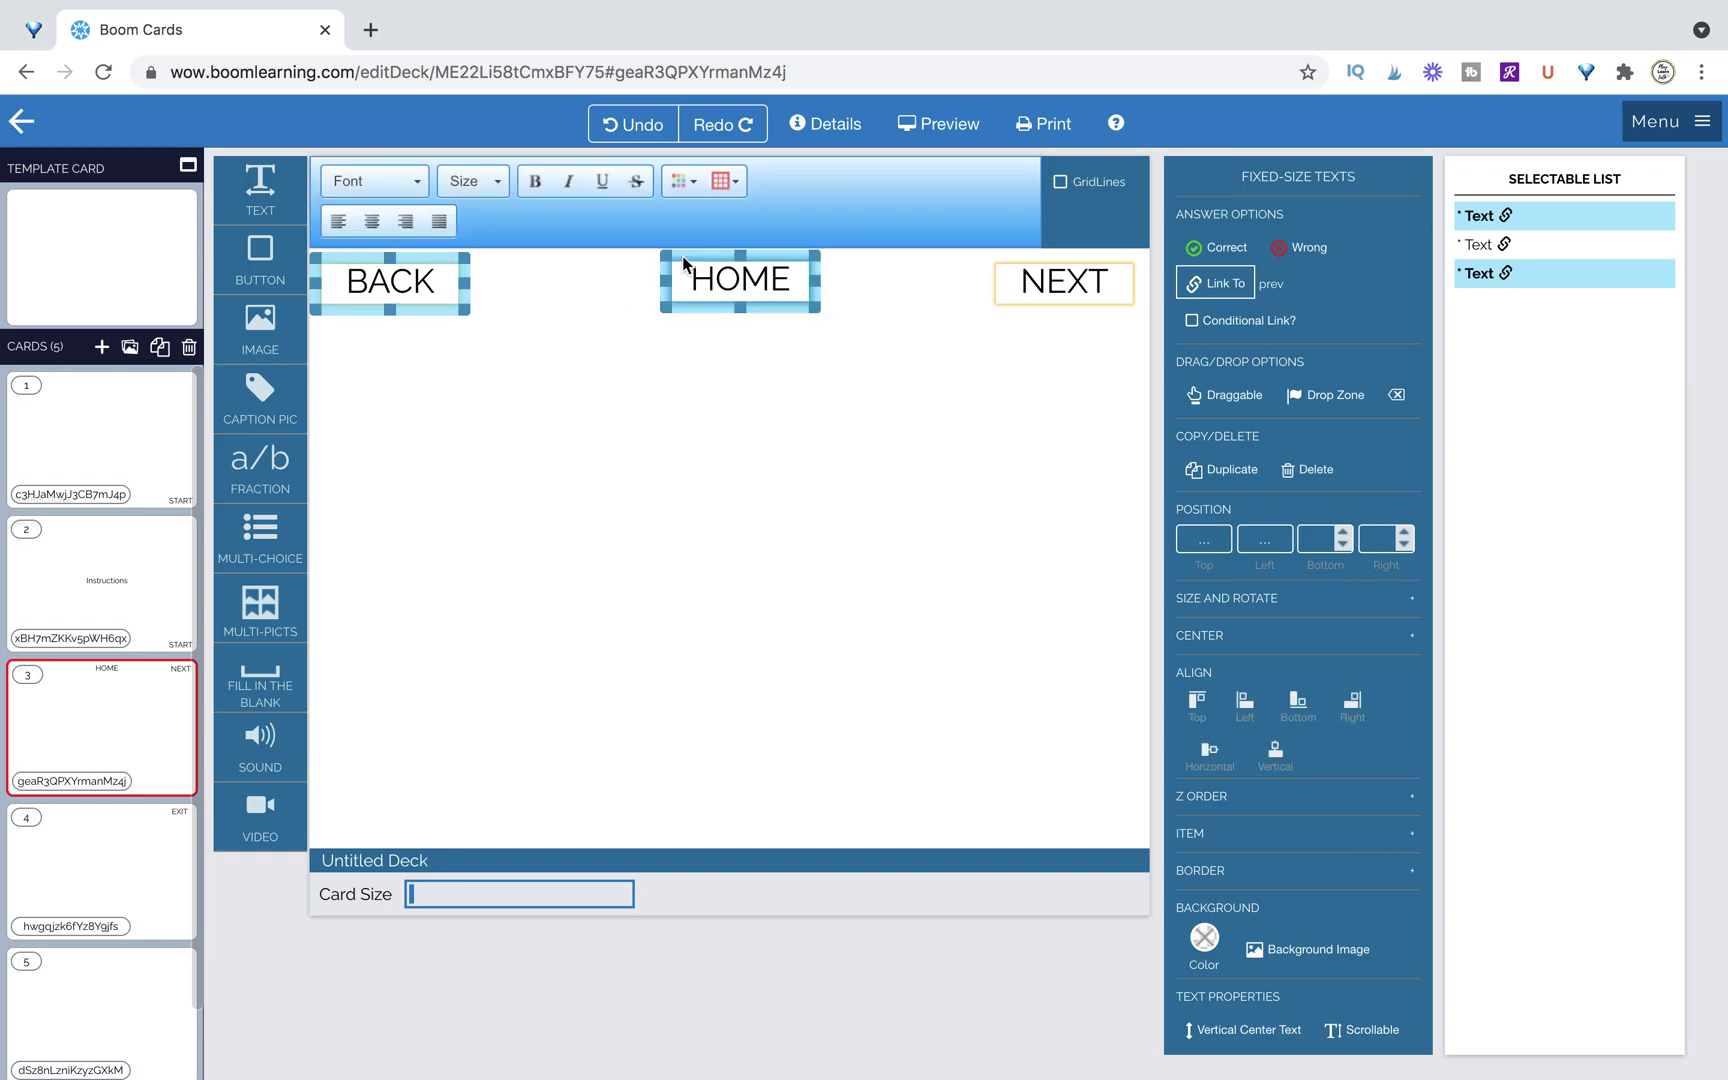
{"action": "key", "text": "ctrl+c"}
{"action": "left_click", "coordinate": [140, 870]}
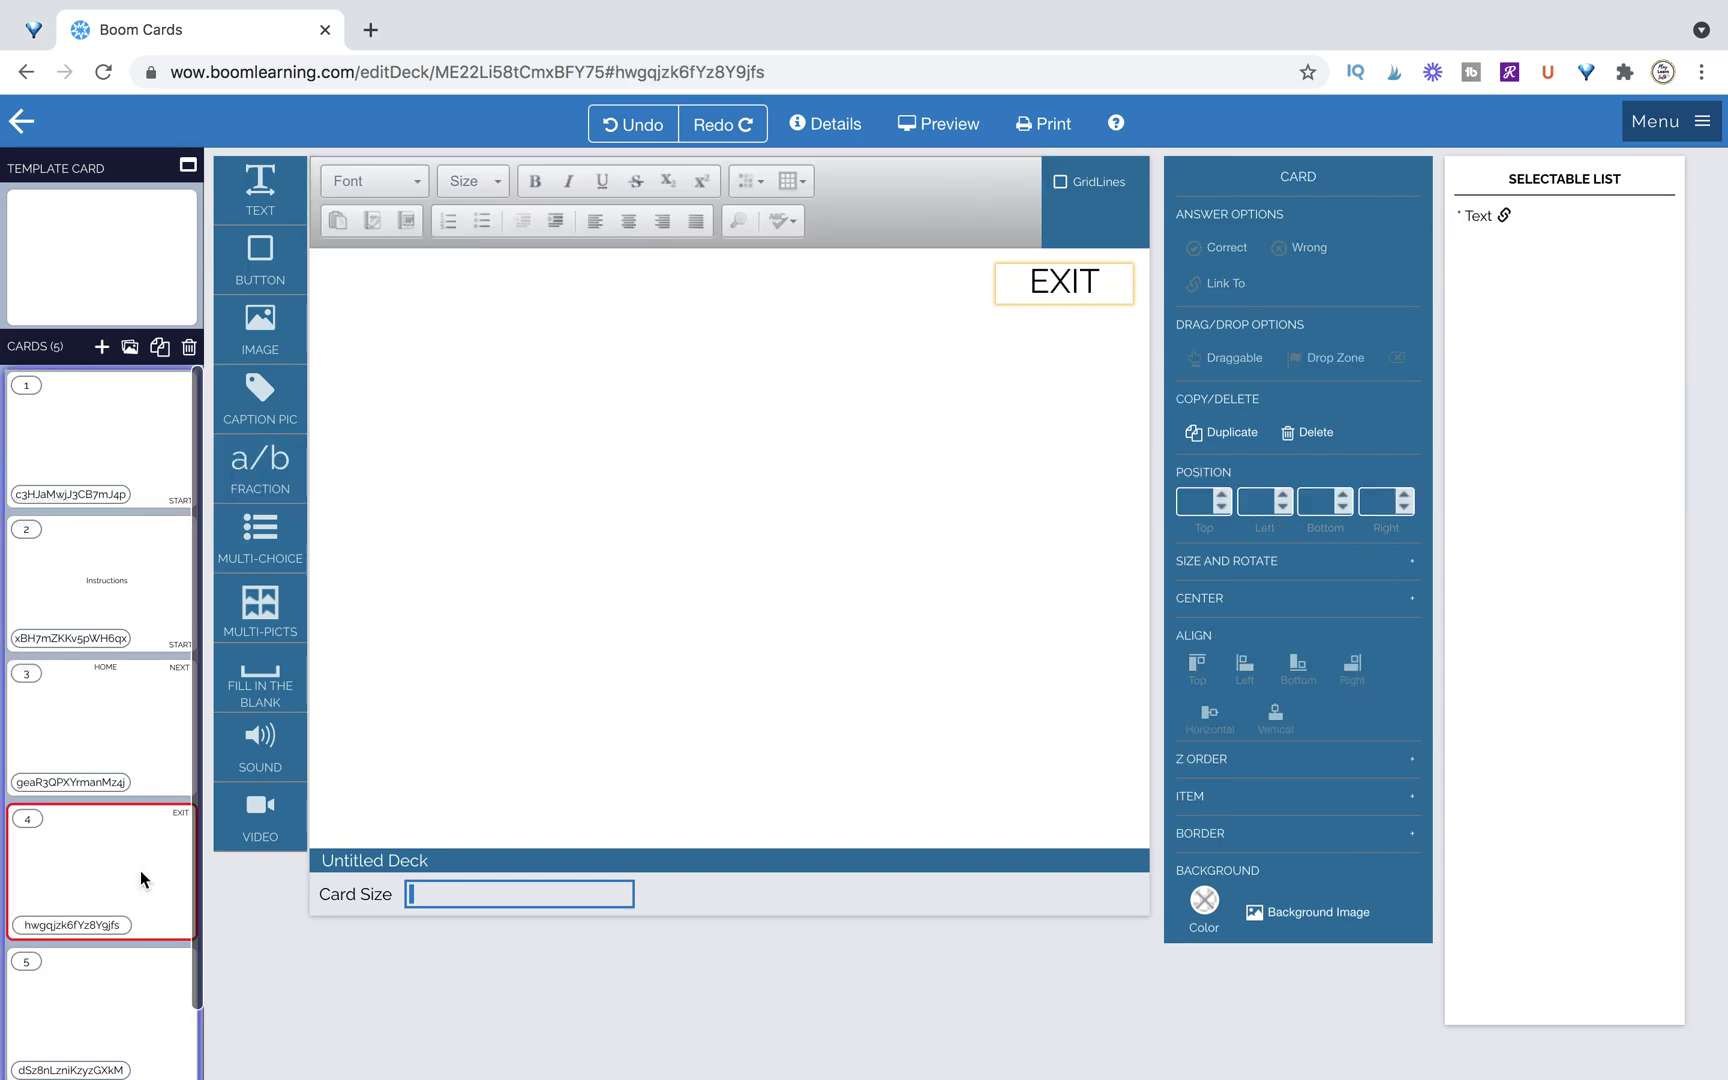
{"action": "key", "text": "ctrl+v"}
{"action": "left_click", "coordinate": [71, 417]}
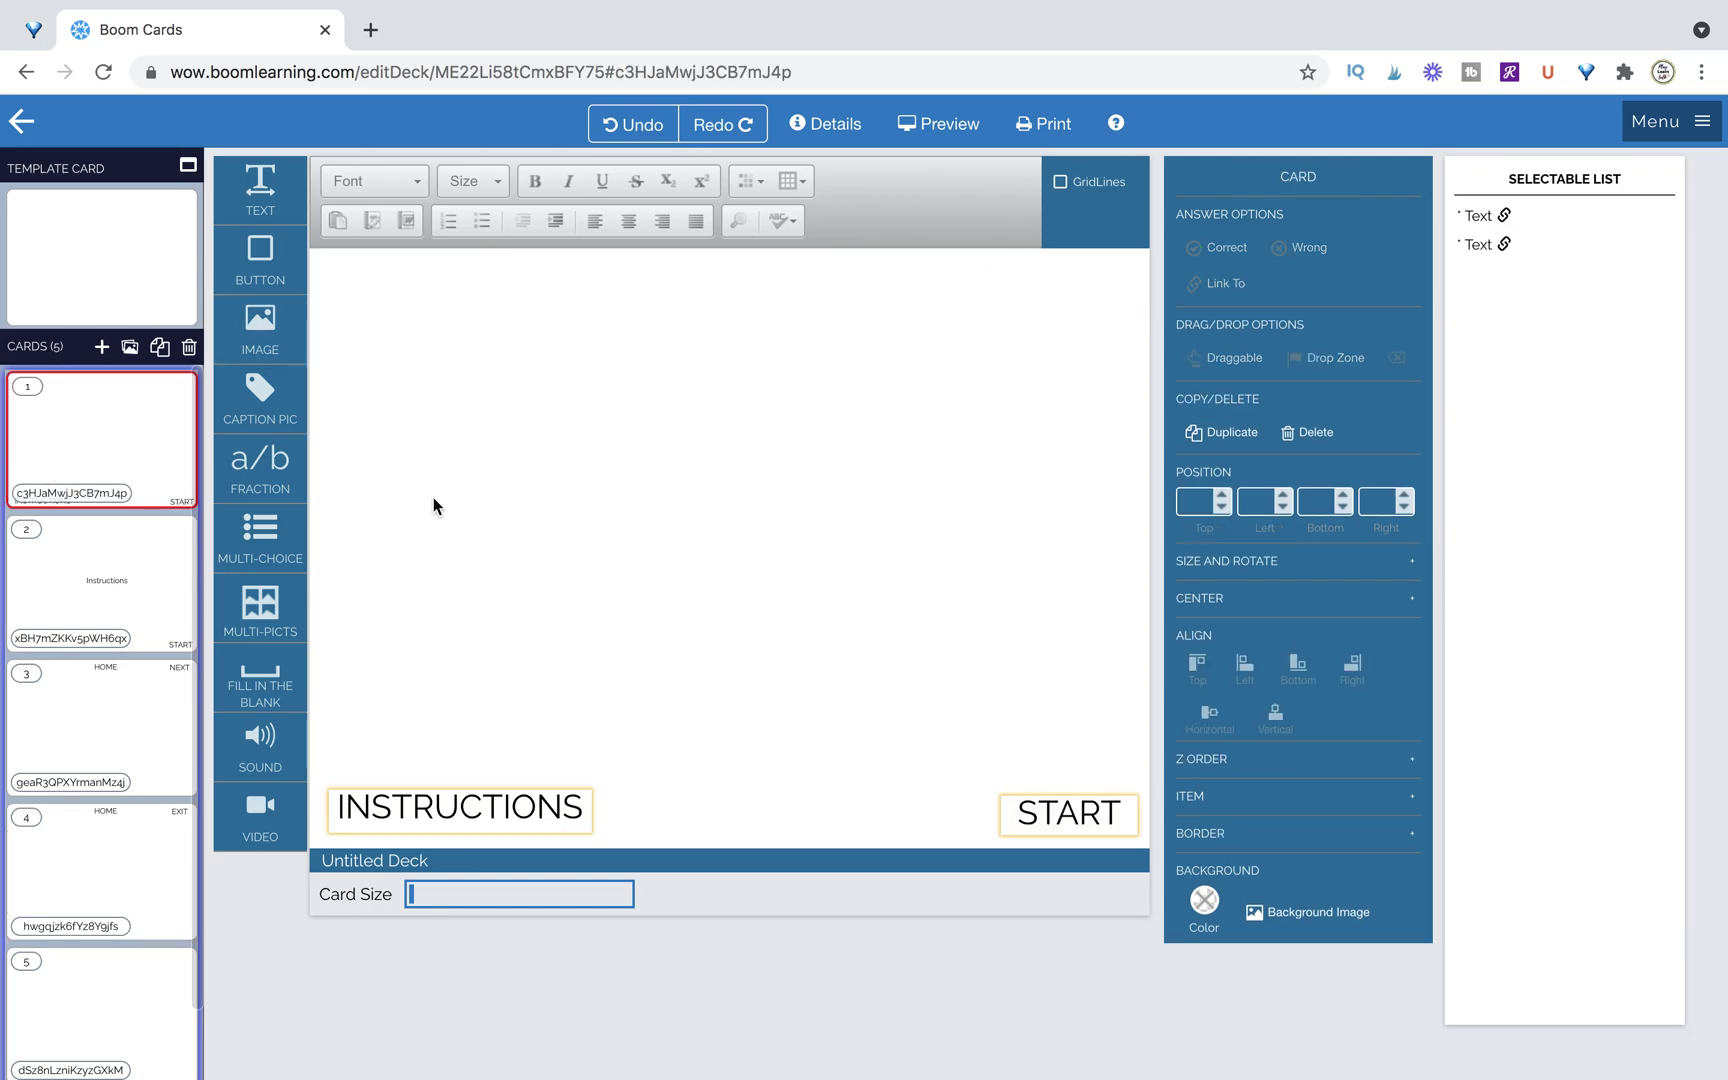
Step: In Preview, test the INSTRUCTIONS, BACK, START and HOME links across the cards
{"action": "left_click", "coordinate": [926, 140]}
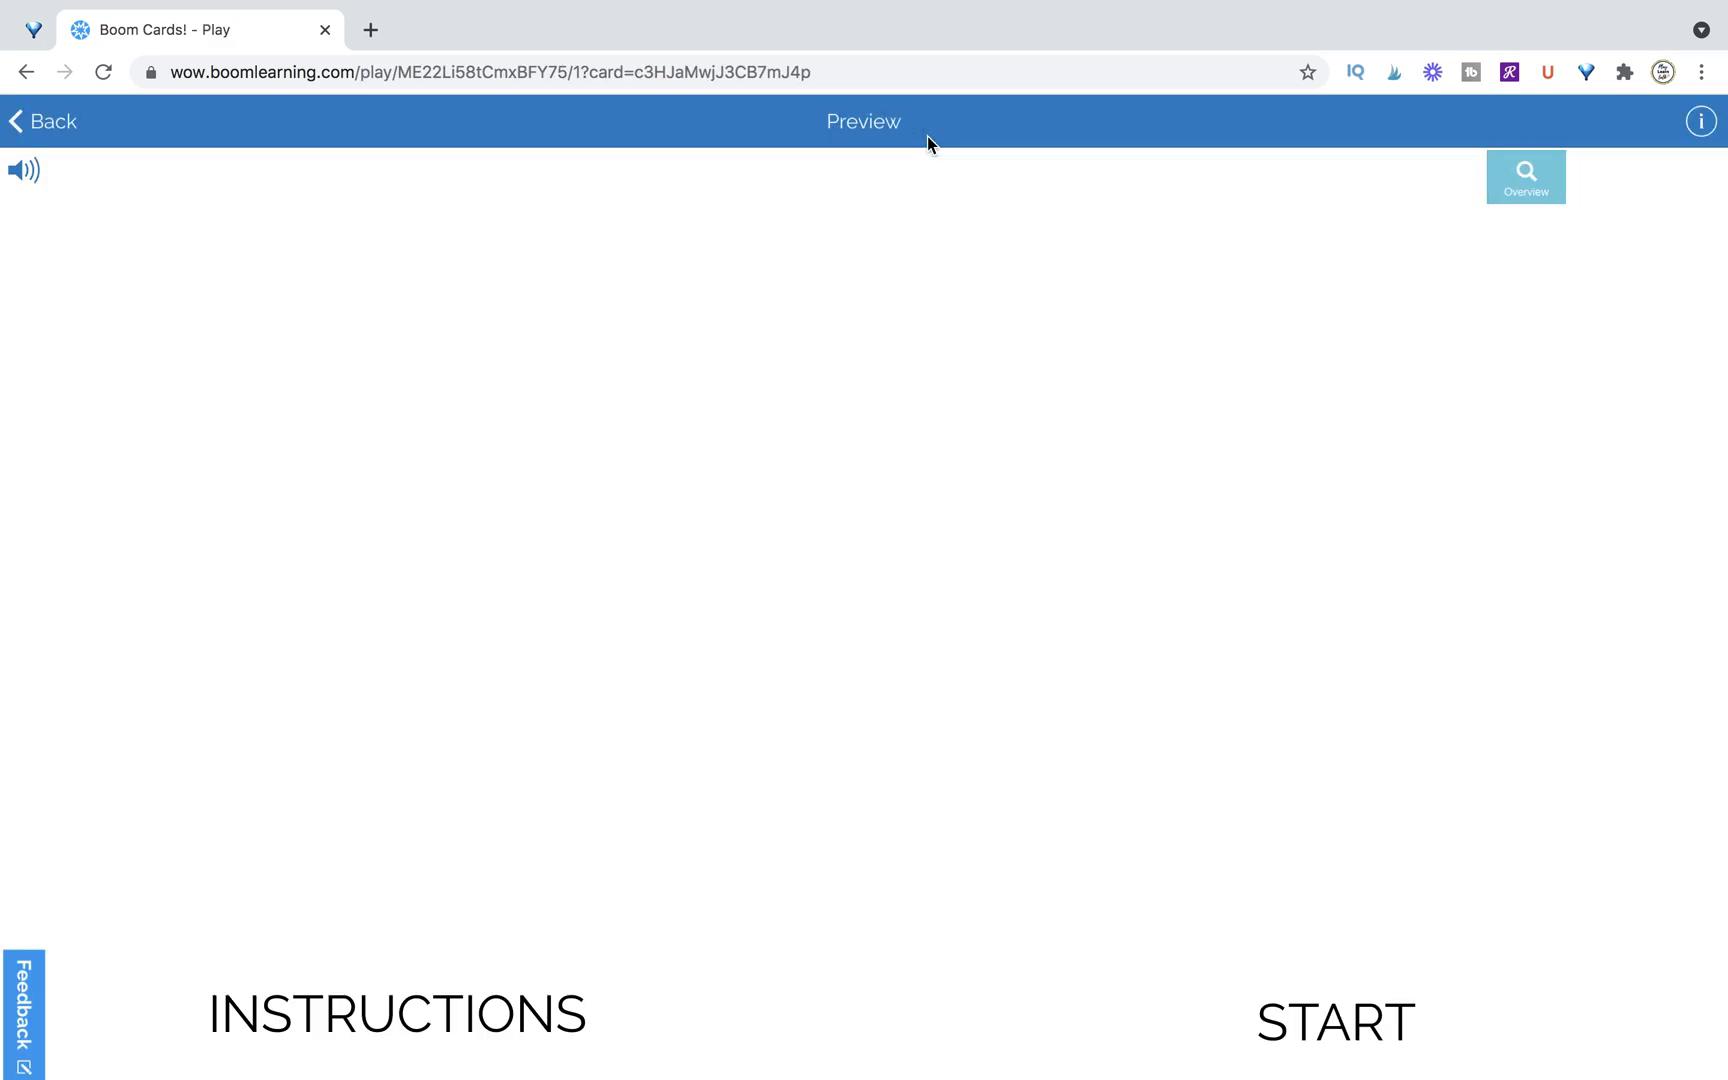
{"action": "left_click", "coordinate": [501, 1014]}
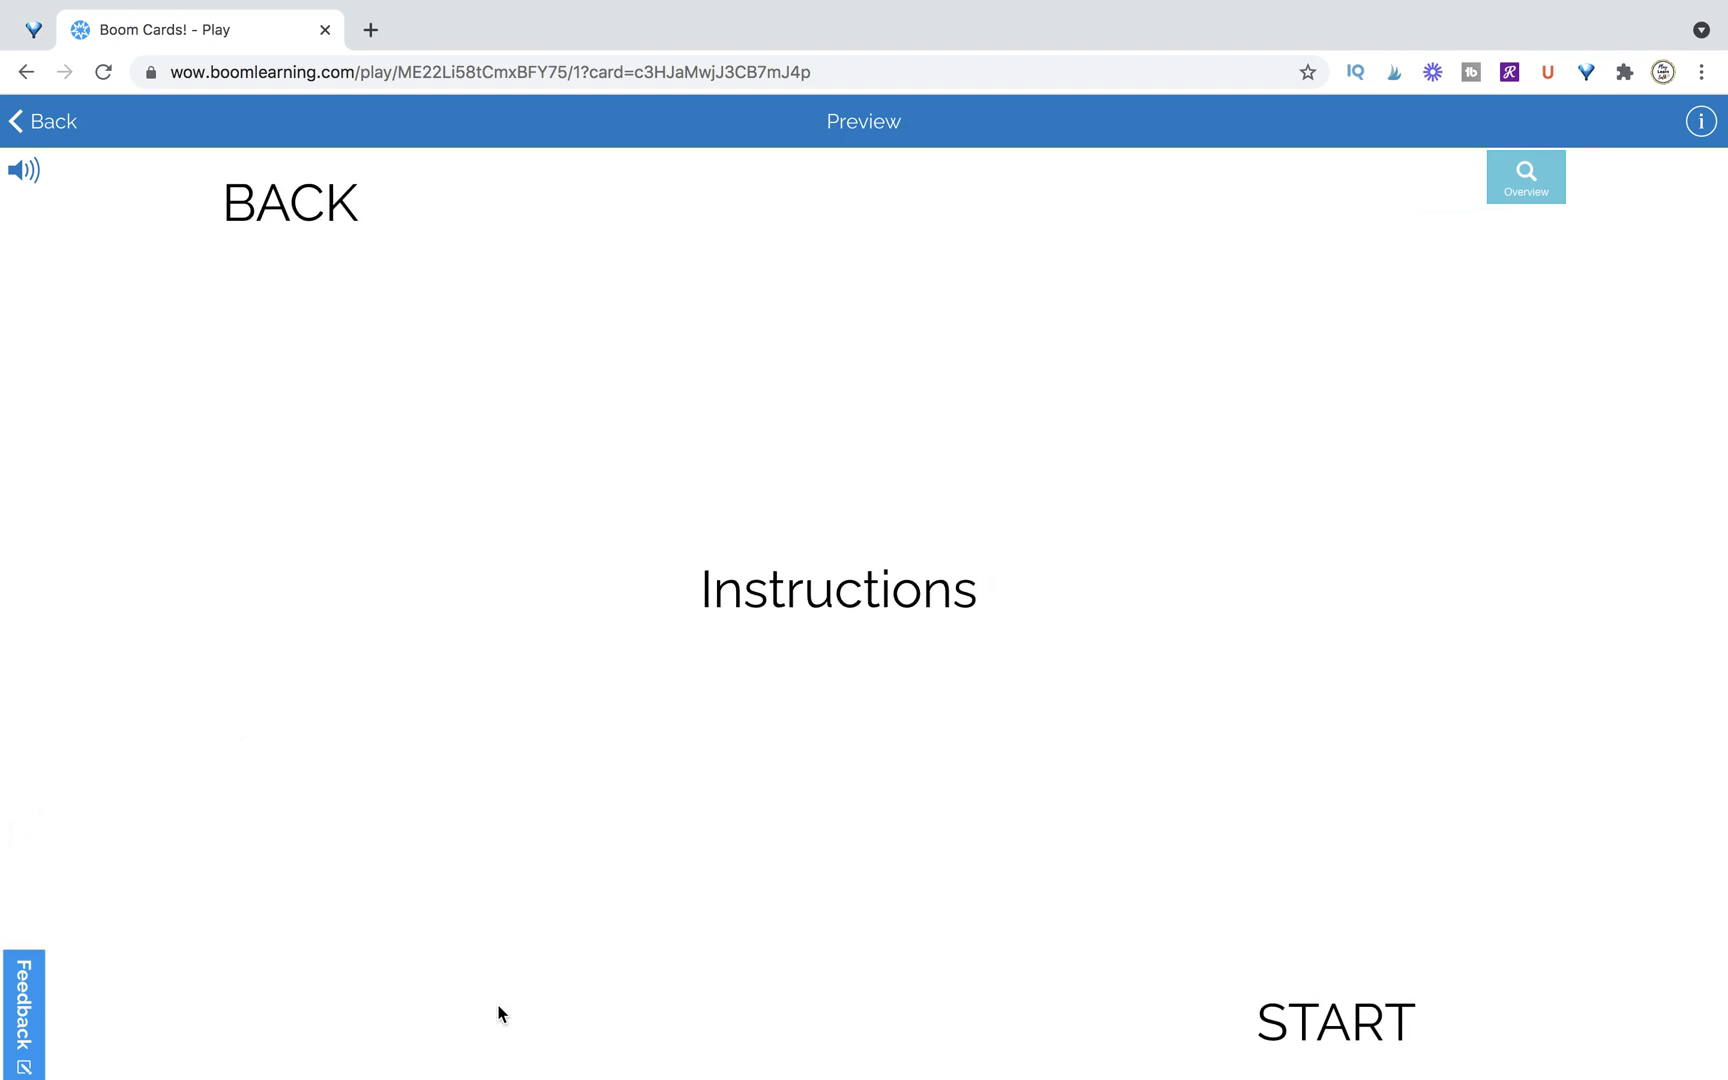
{"action": "left_click", "coordinate": [296, 188]}
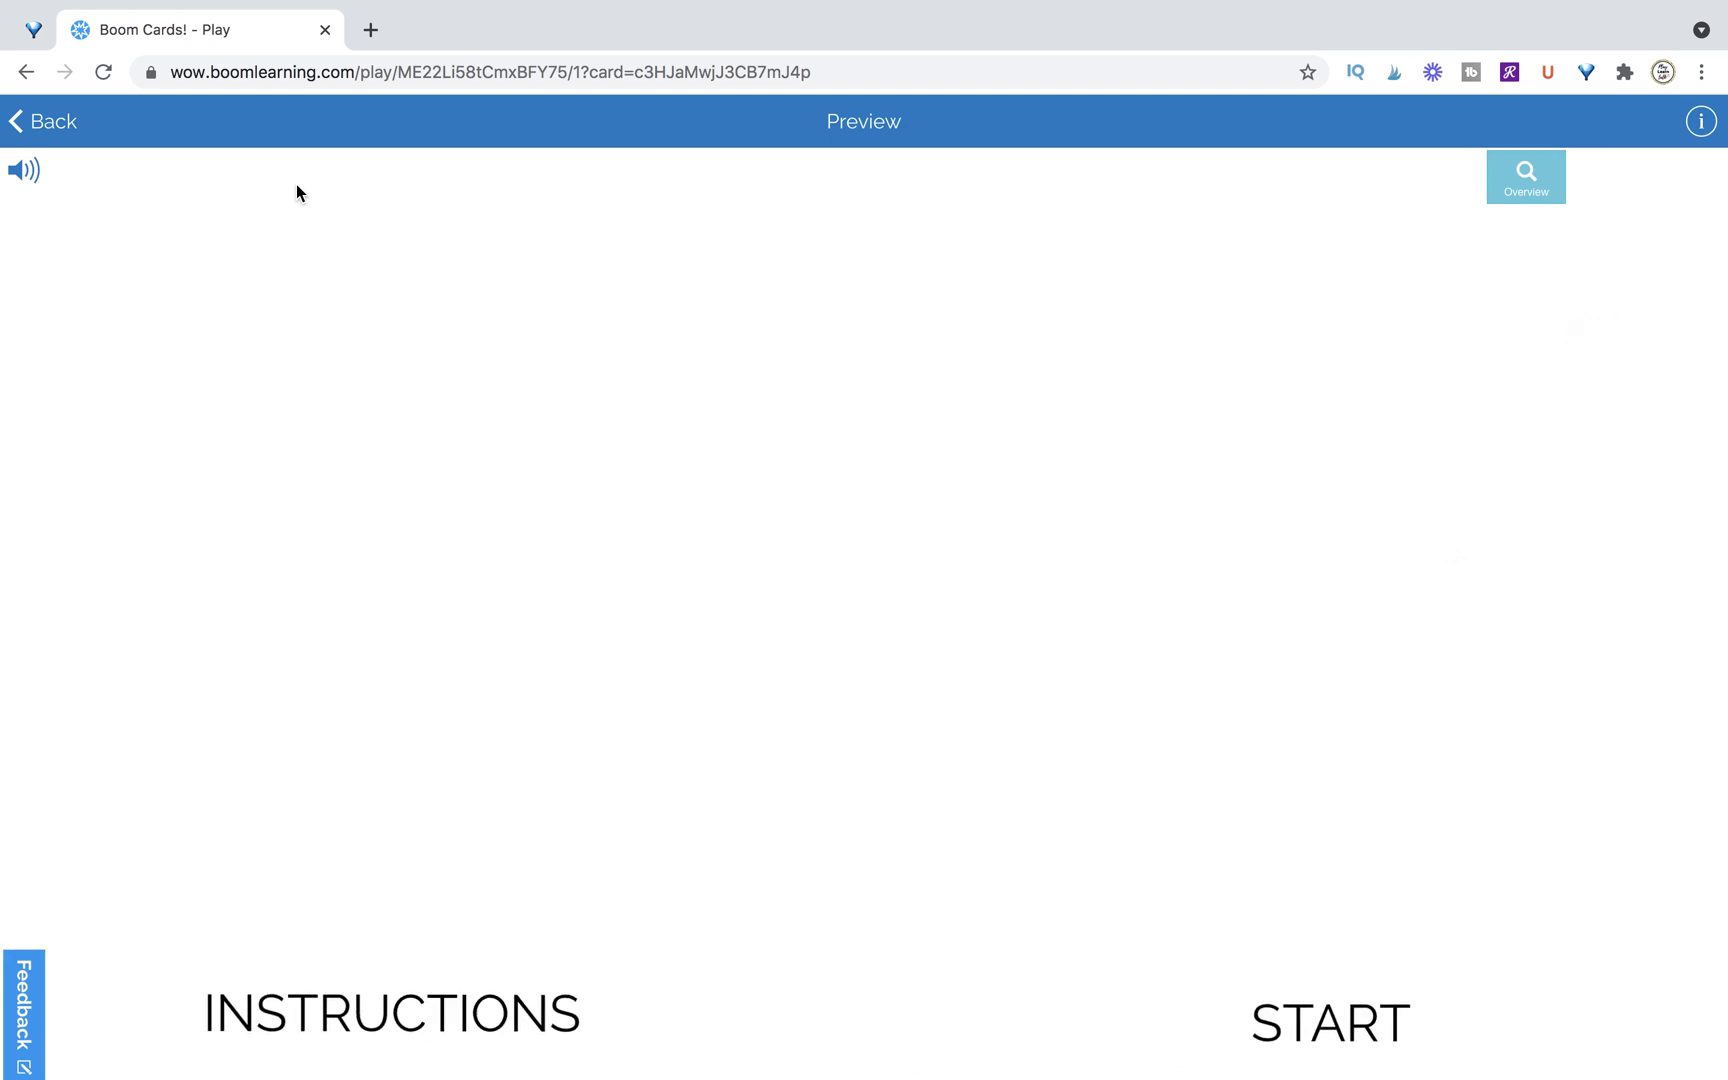
{"action": "left_click", "coordinate": [1350, 1017]}
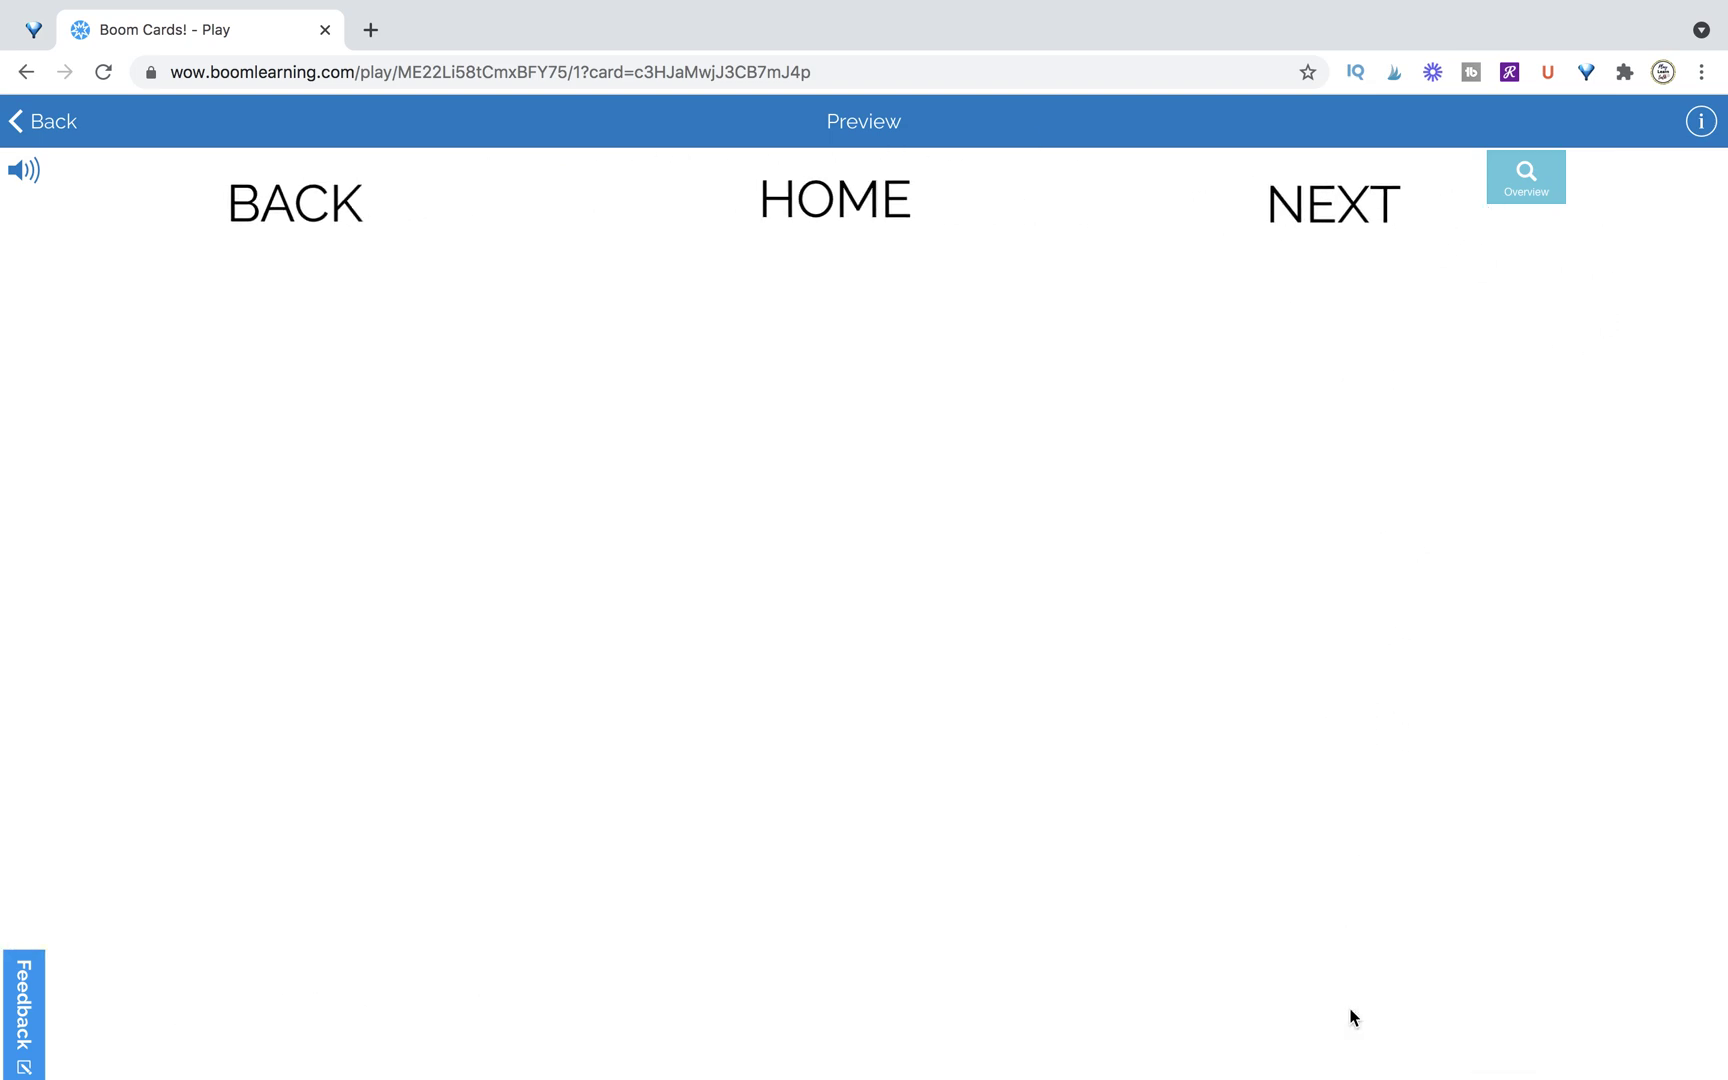
{"action": "left_click", "coordinate": [849, 200]}
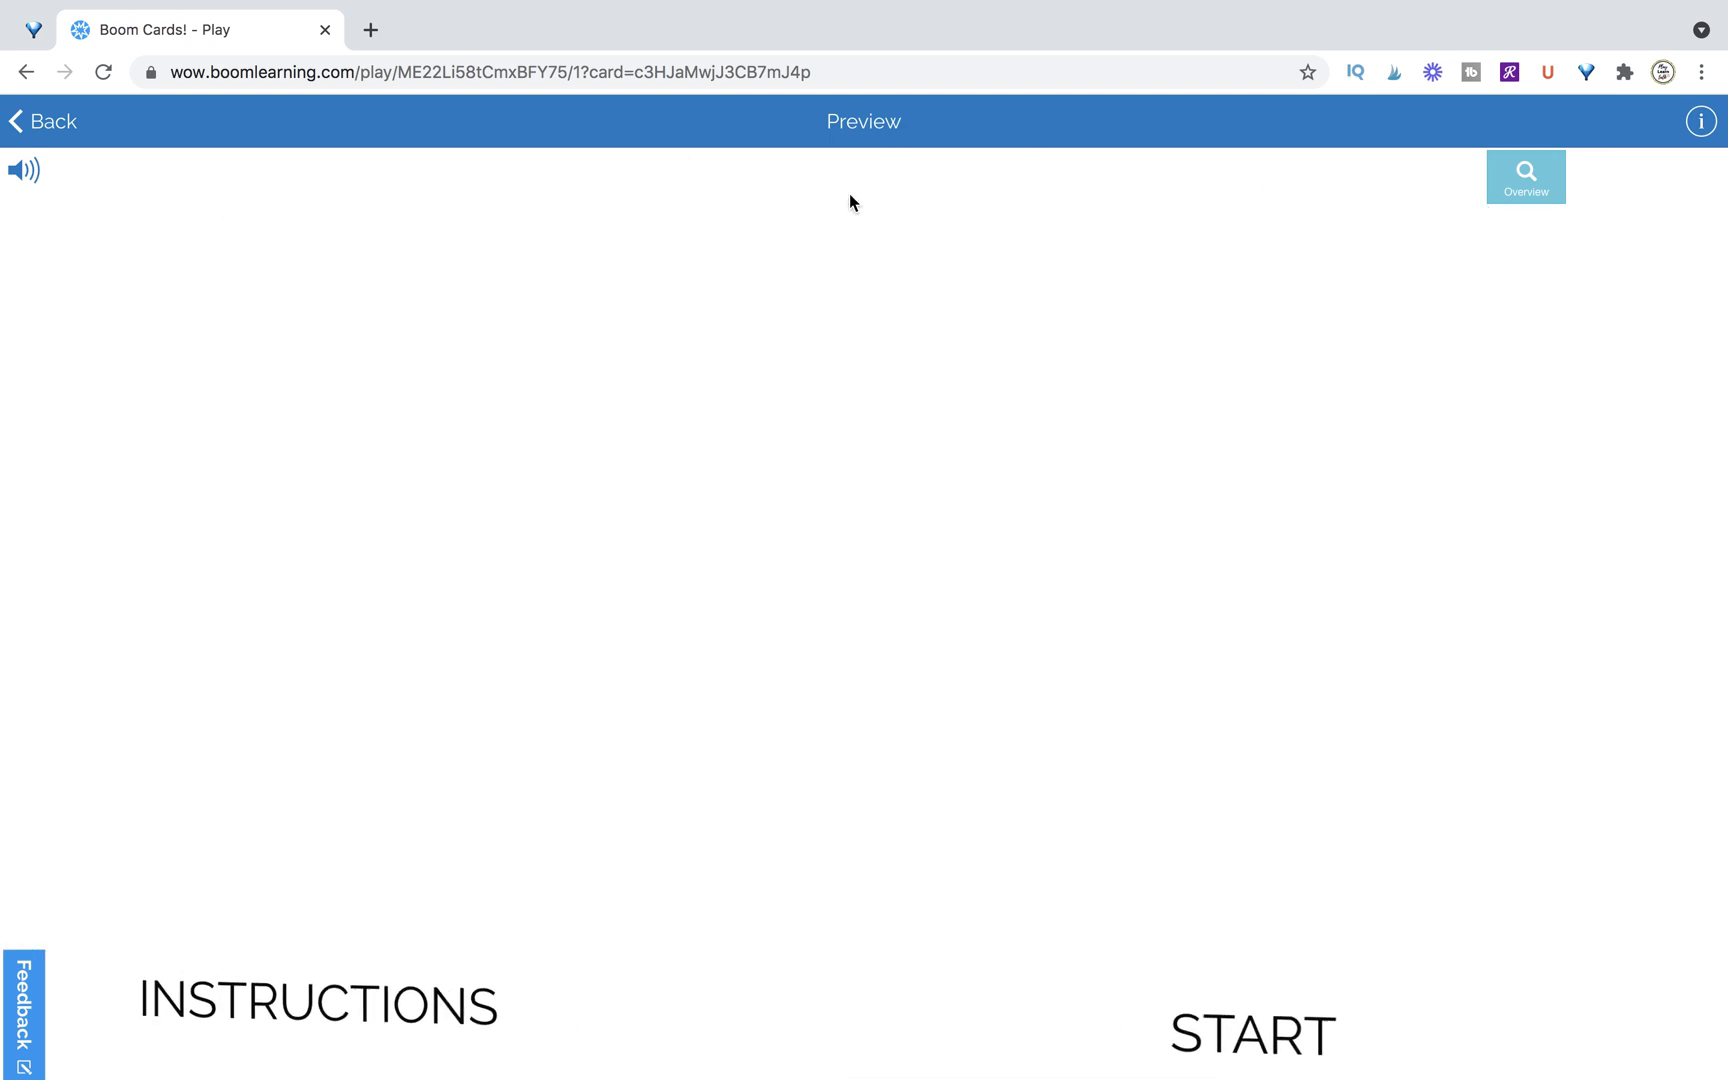
{"action": "left_click", "coordinate": [436, 1002]}
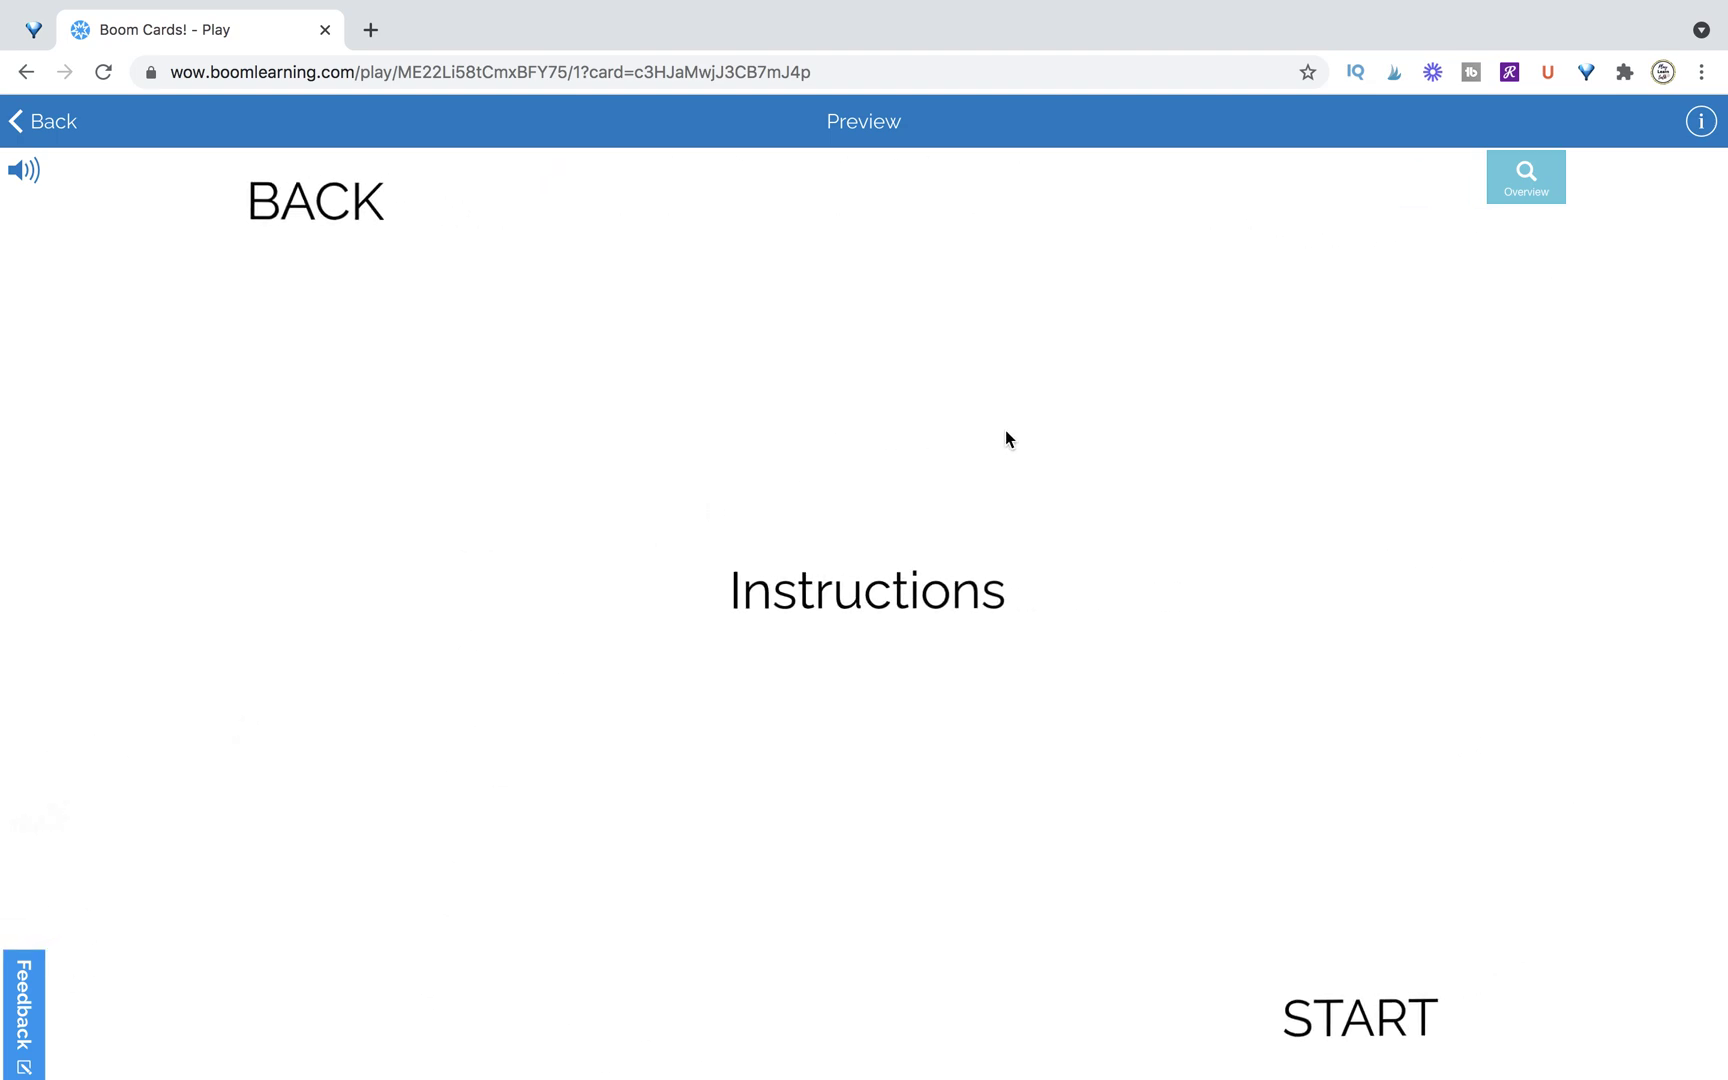
{"action": "left_click", "coordinate": [1319, 1045]}
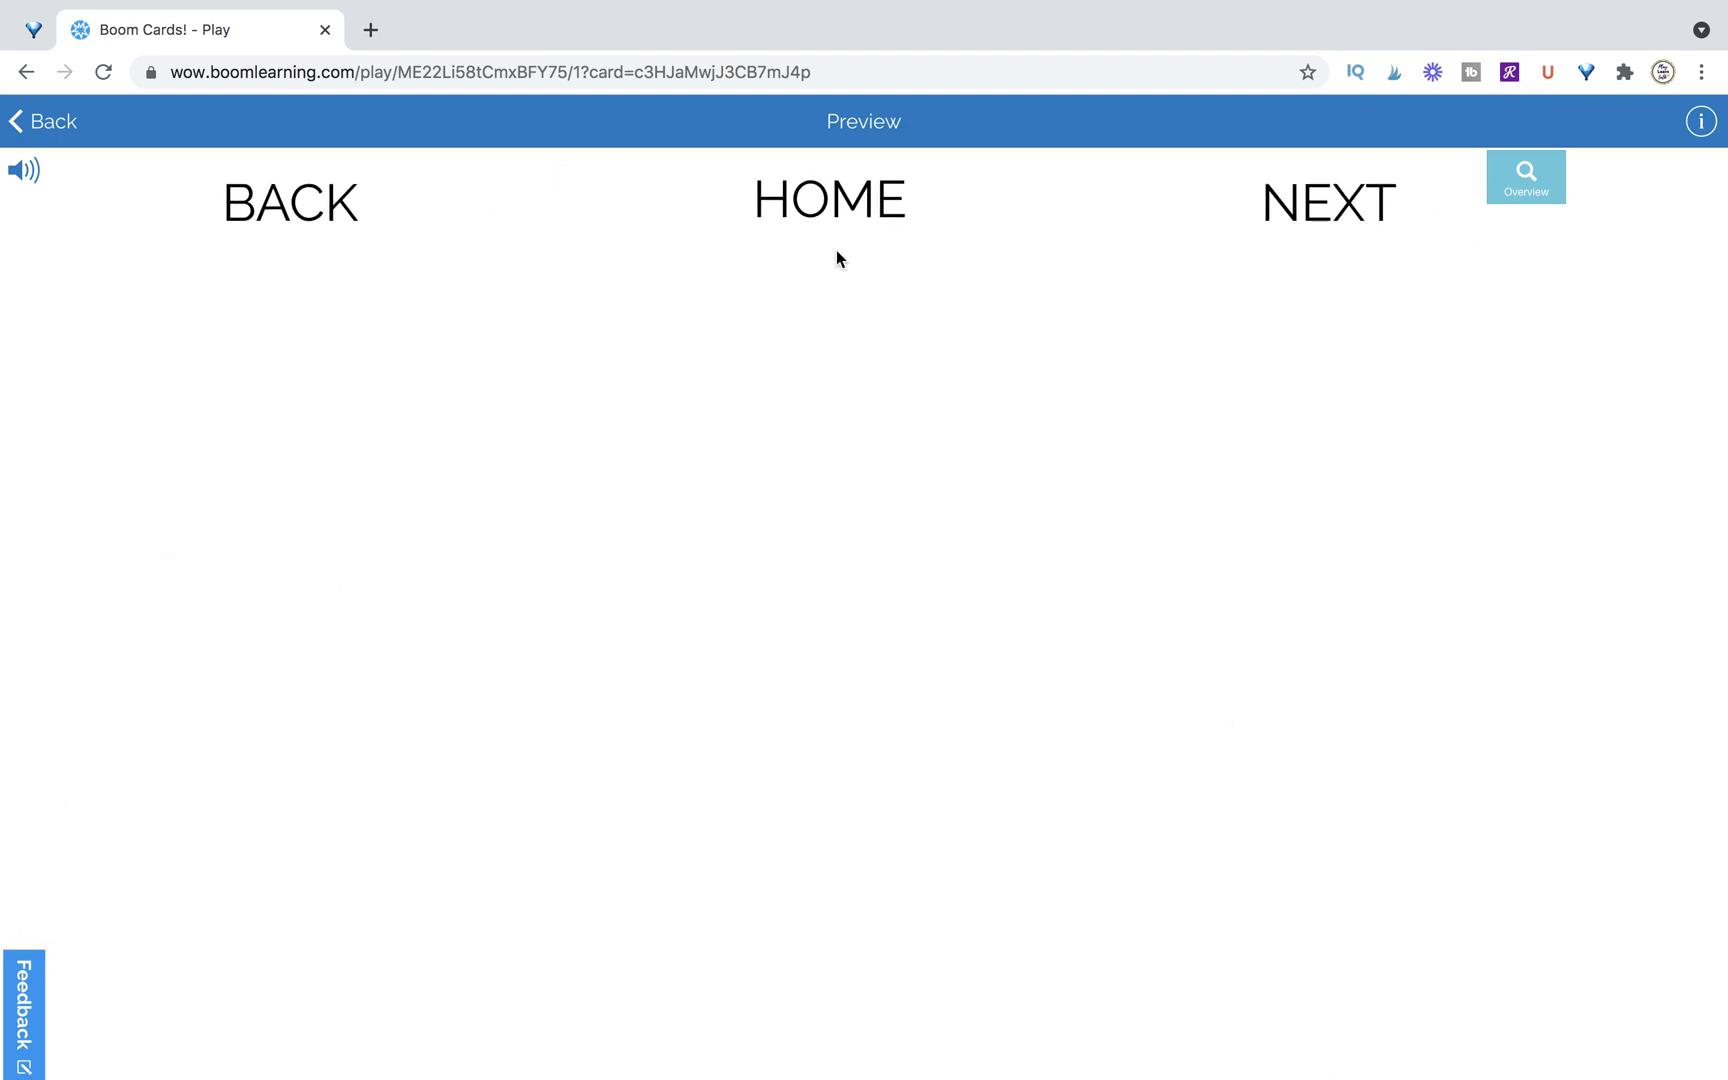
{"action": "left_click", "coordinate": [274, 205]}
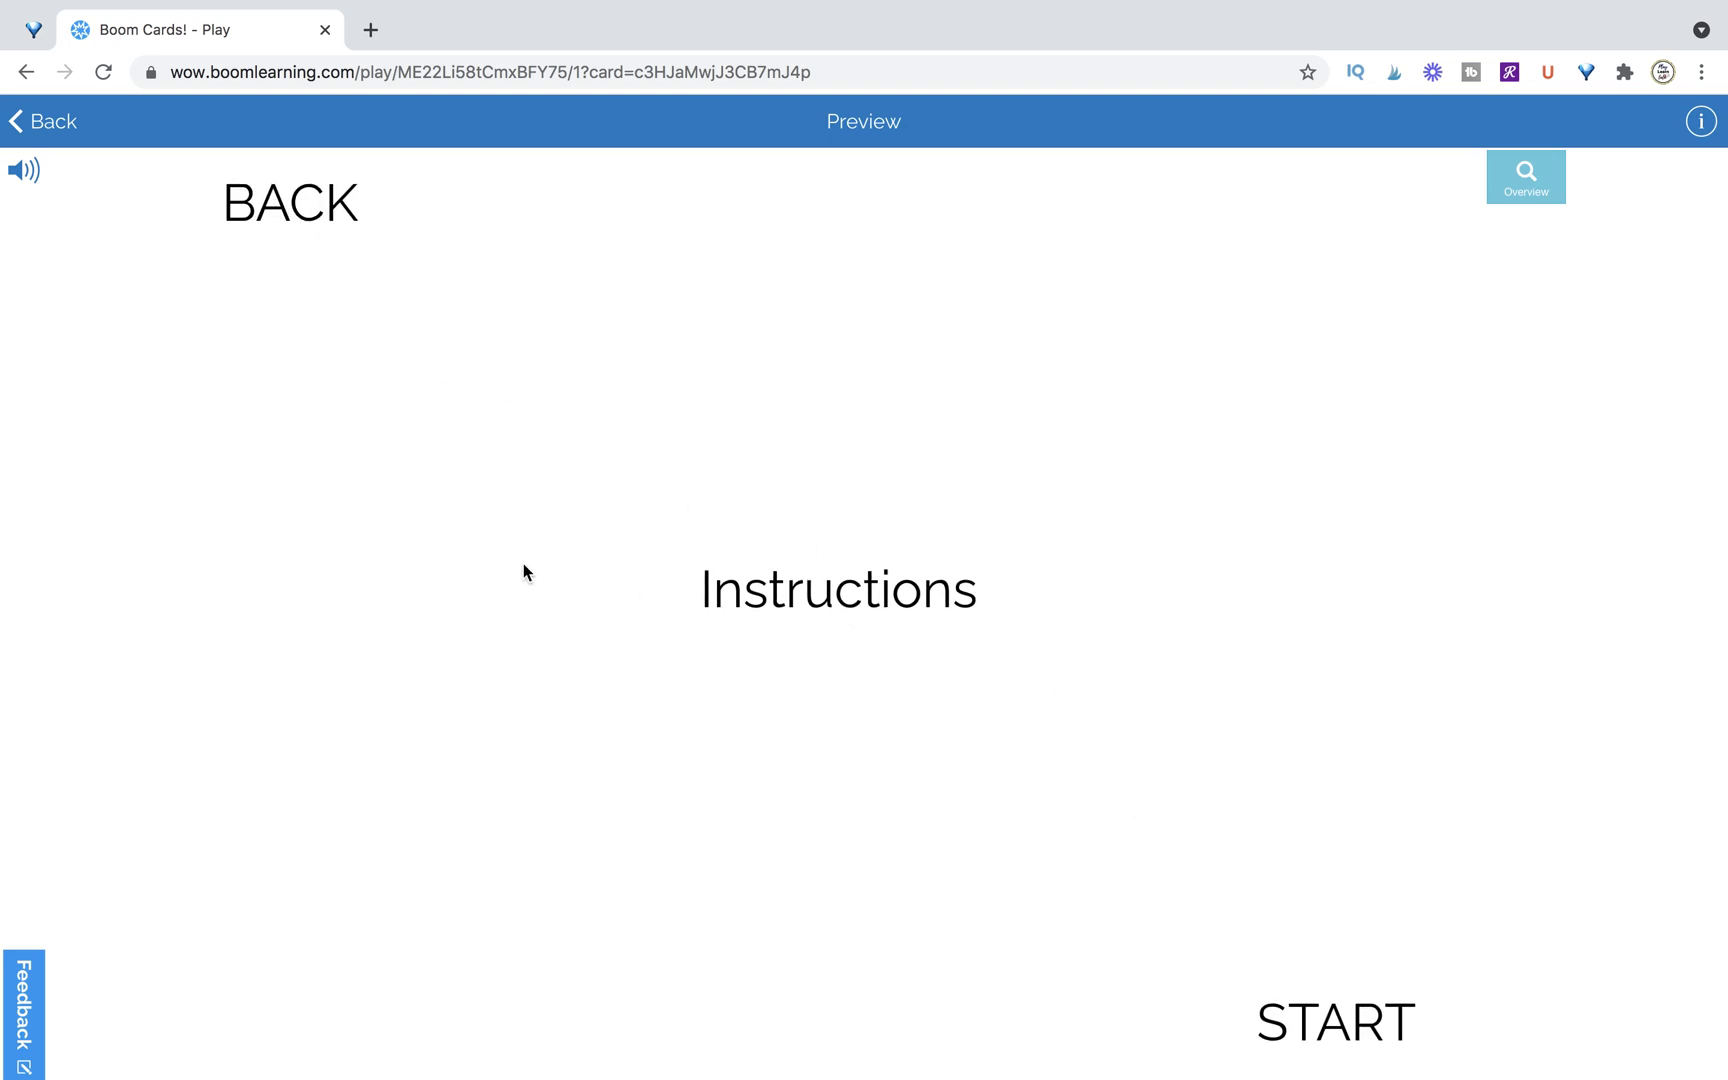
Step: Quit Preview, open card 3, and check that its BACK text is still linked
{"action": "left_click", "coordinate": [73, 125]}
{"action": "key", "text": "Return"}
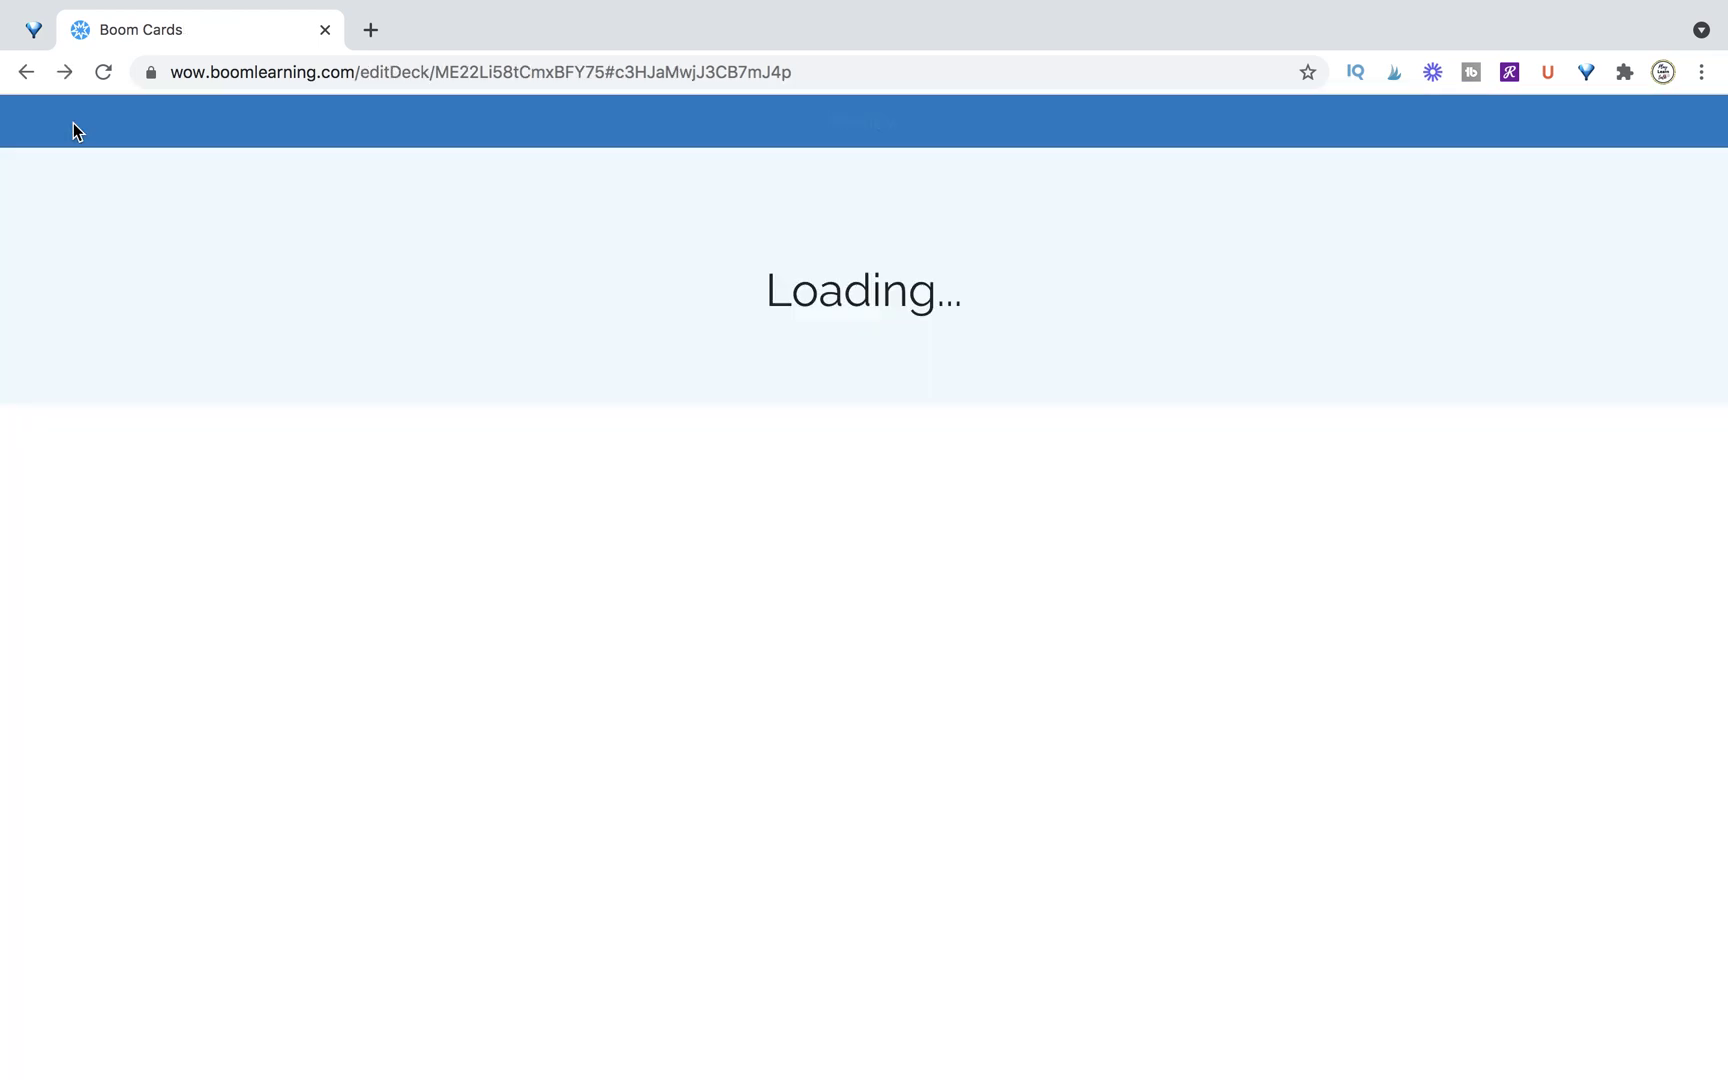
{"action": "left_click", "coordinate": [116, 764]}
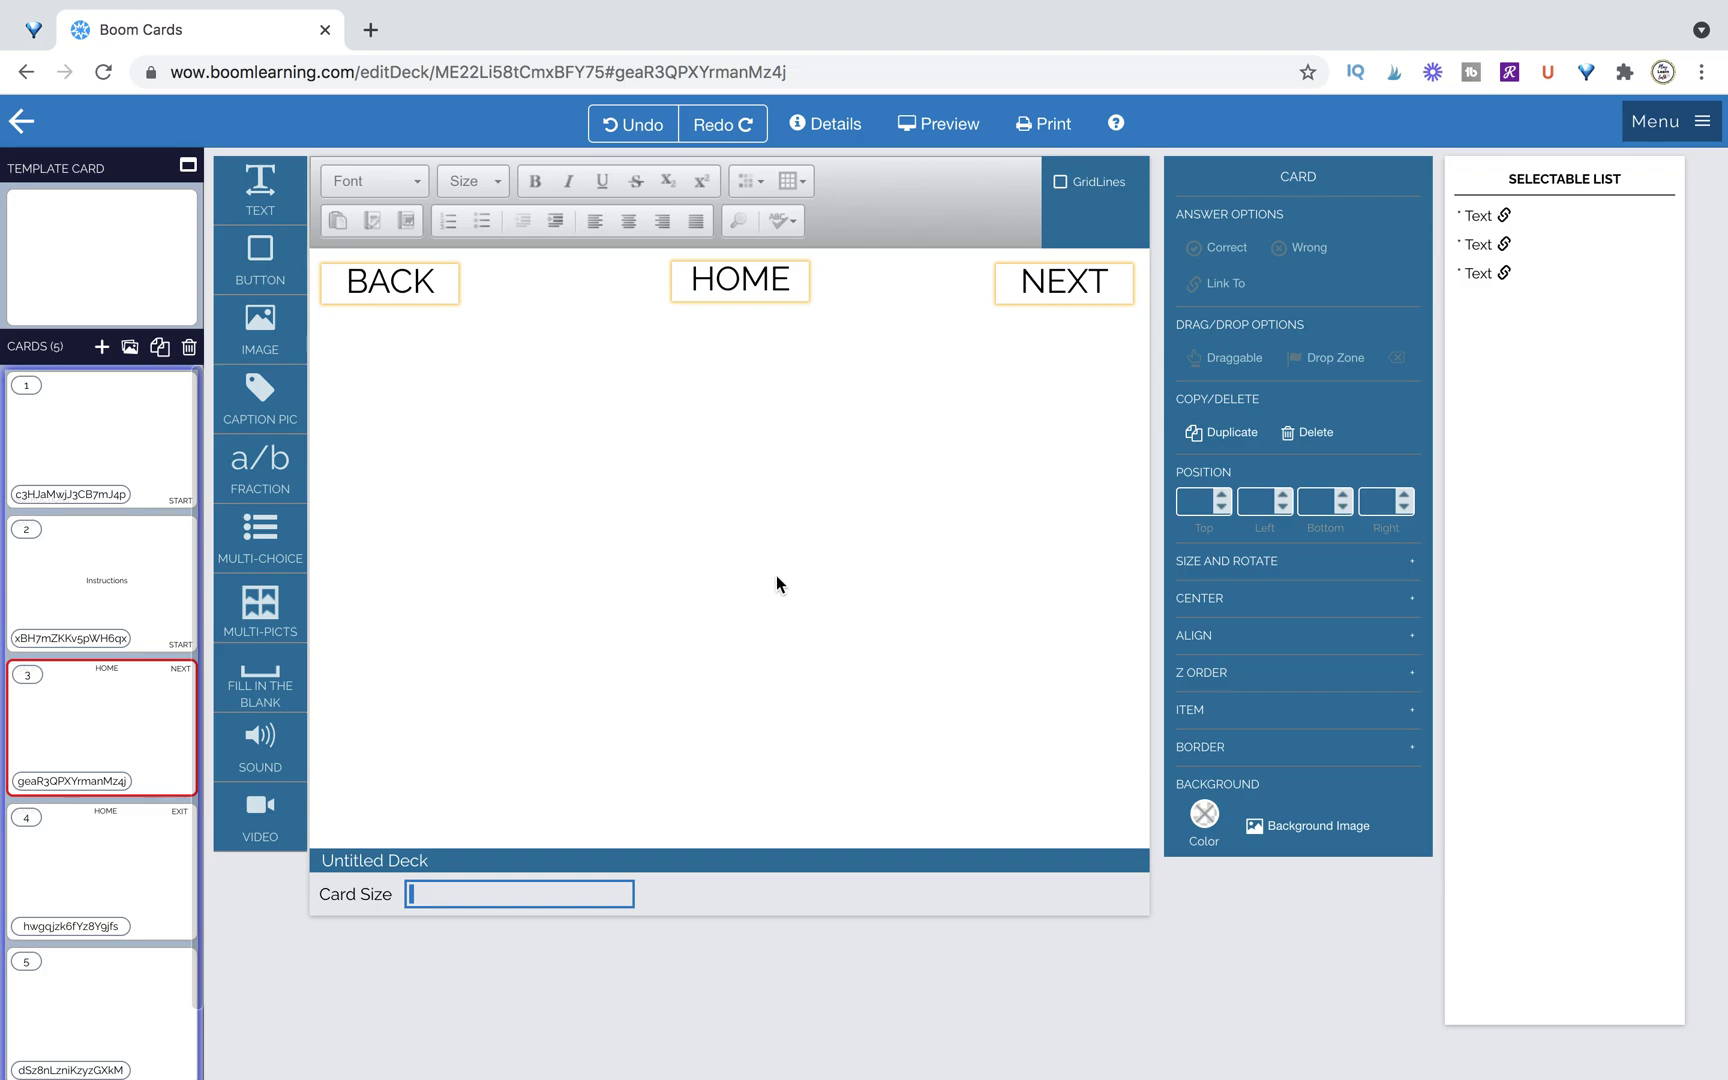
{"action": "left_click", "coordinate": [424, 272]}
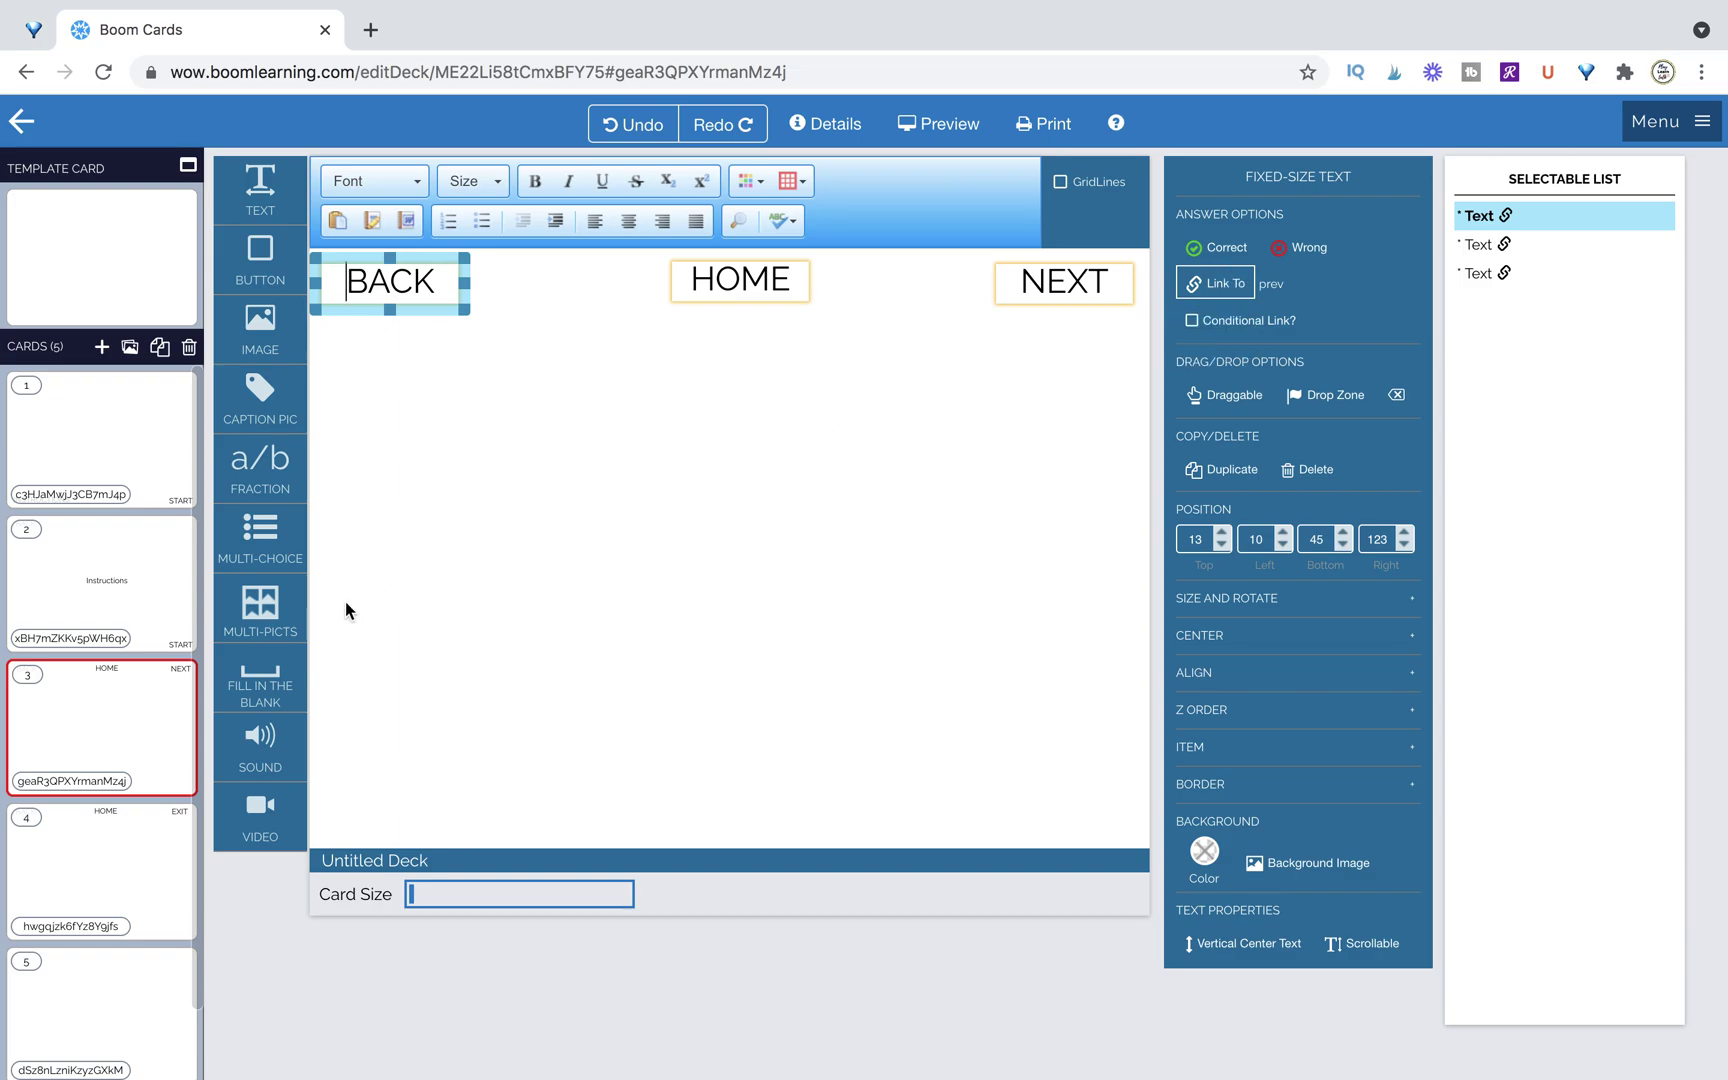
{"action": "left_click", "coordinate": [151, 752]}
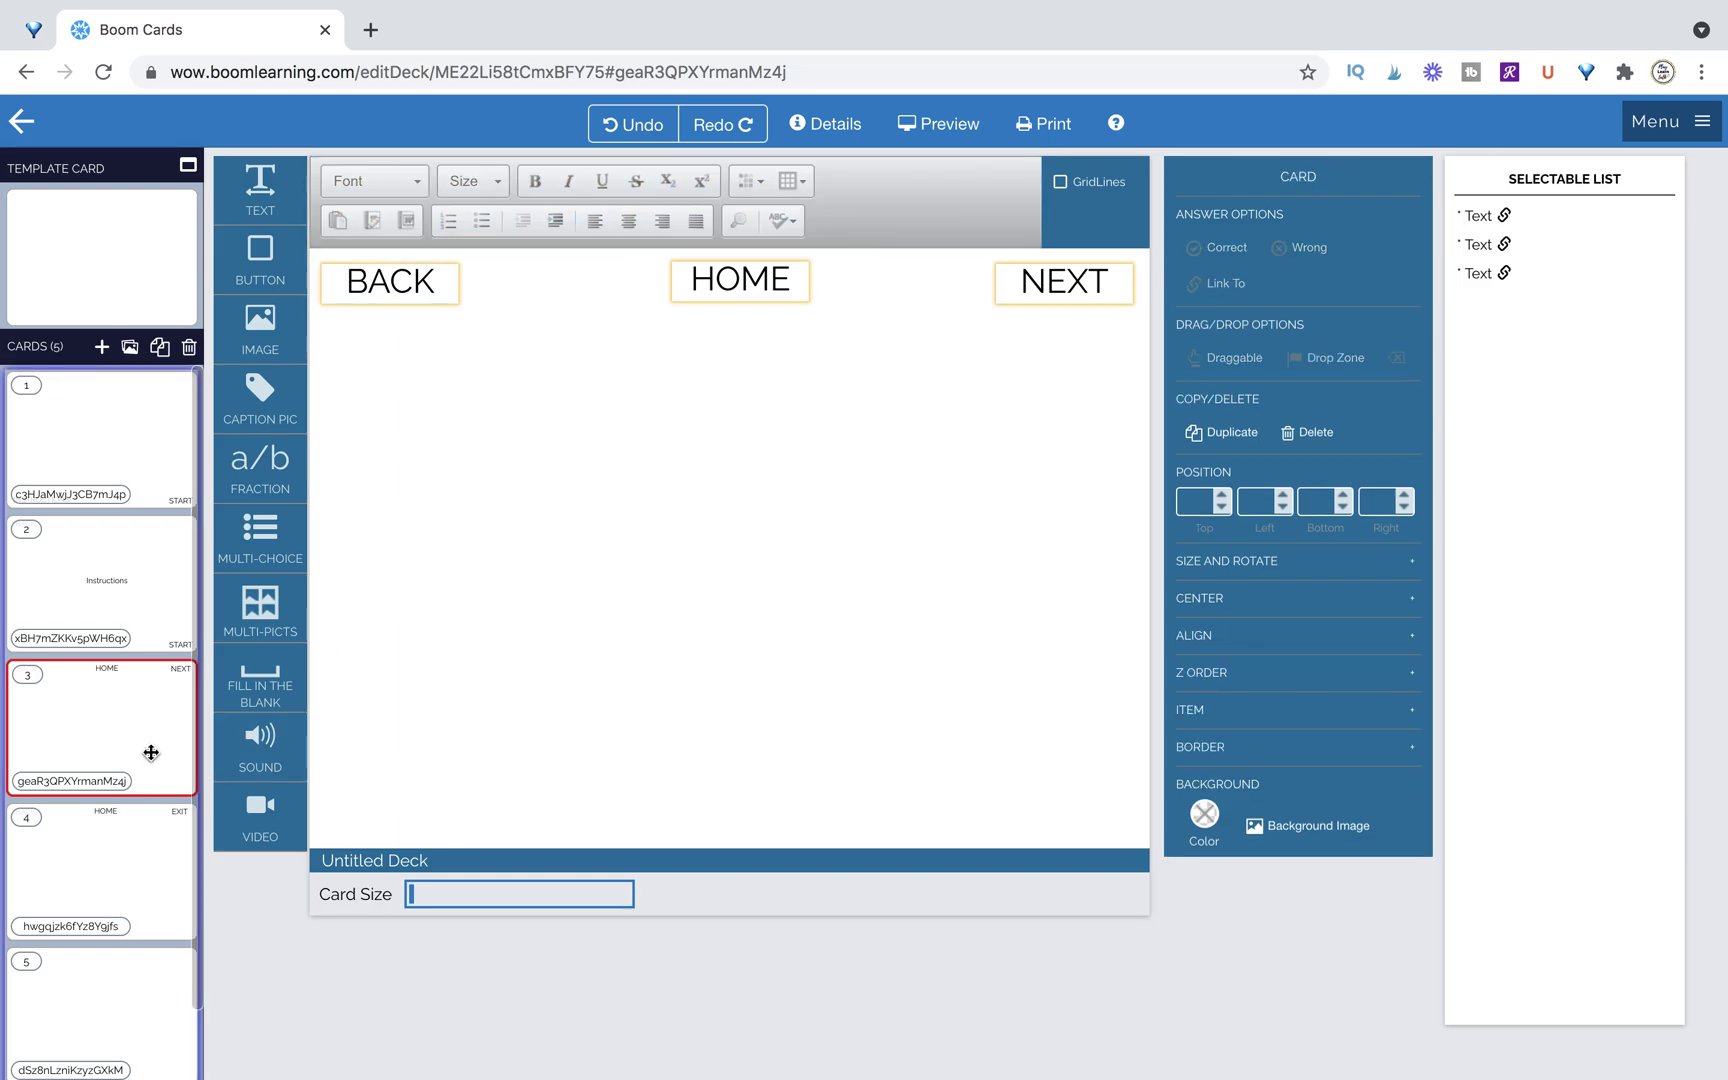
Step: Preview from card 3, follow NEXT to card 4, then EXIT to the End of Preview screen
{"action": "left_click", "coordinate": [938, 123]}
{"action": "left_click", "coordinate": [1345, 198]}
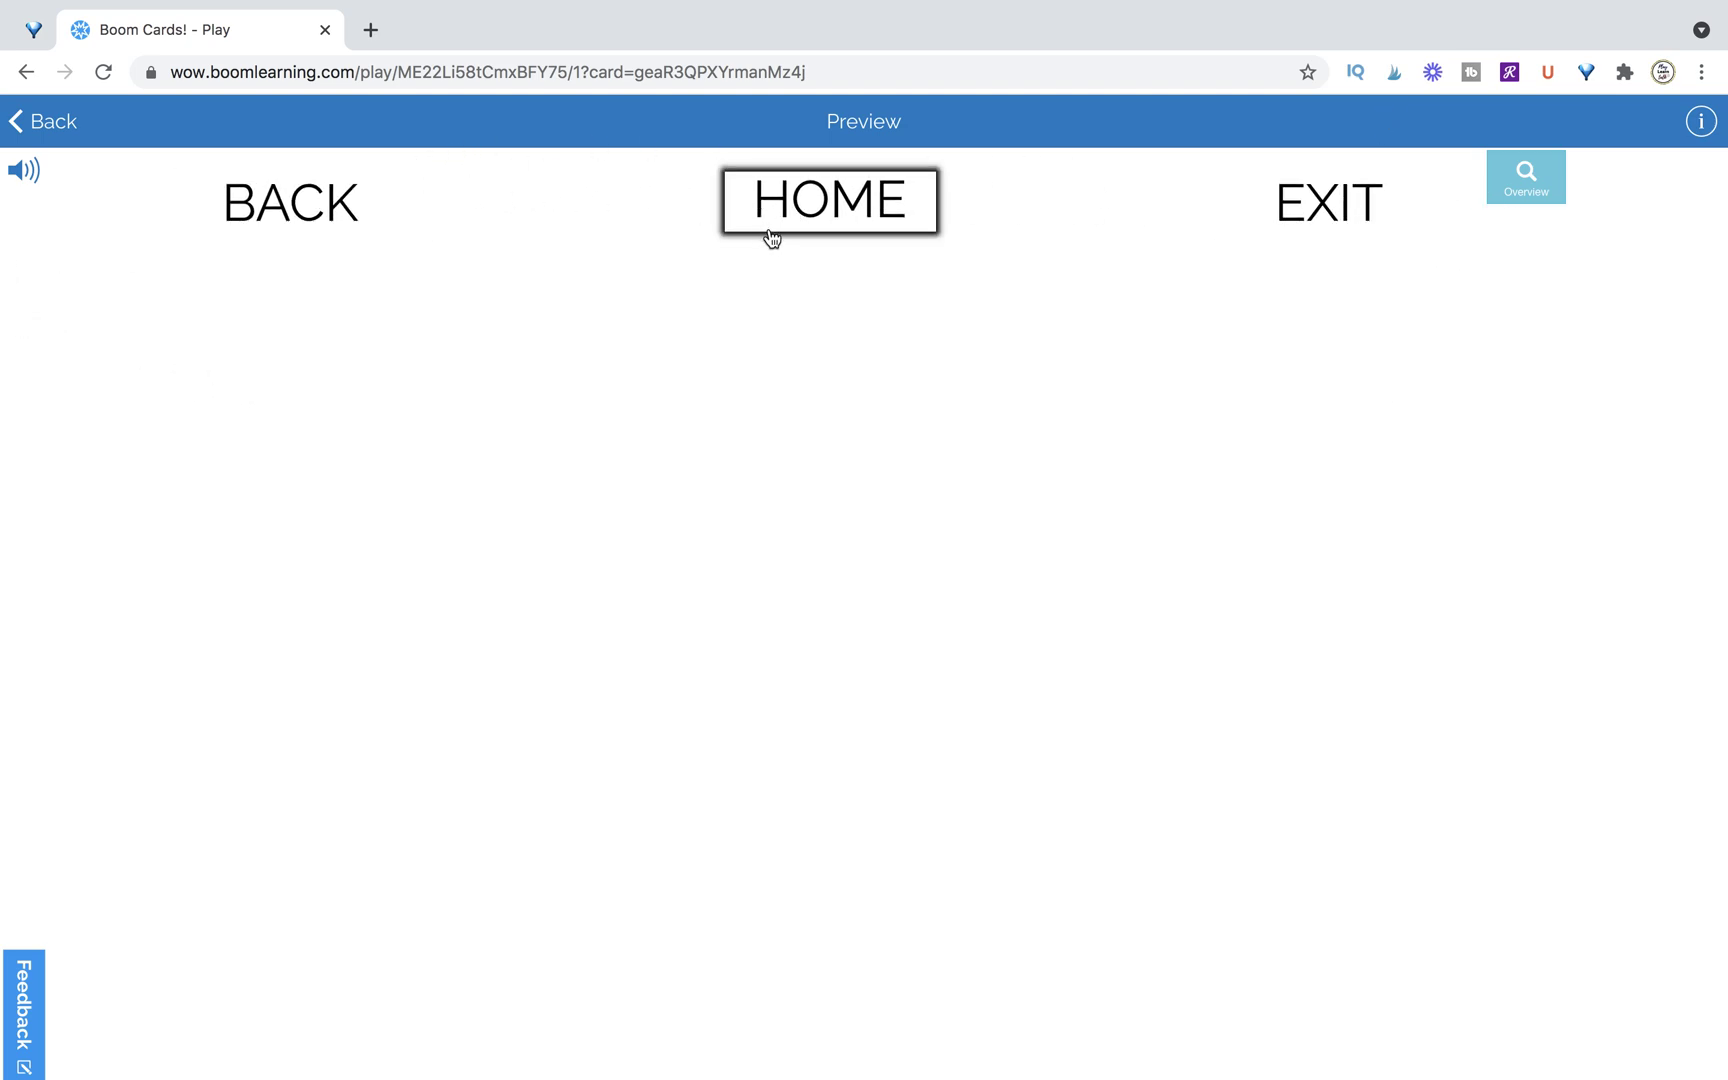
{"action": "left_click", "coordinate": [1322, 218]}
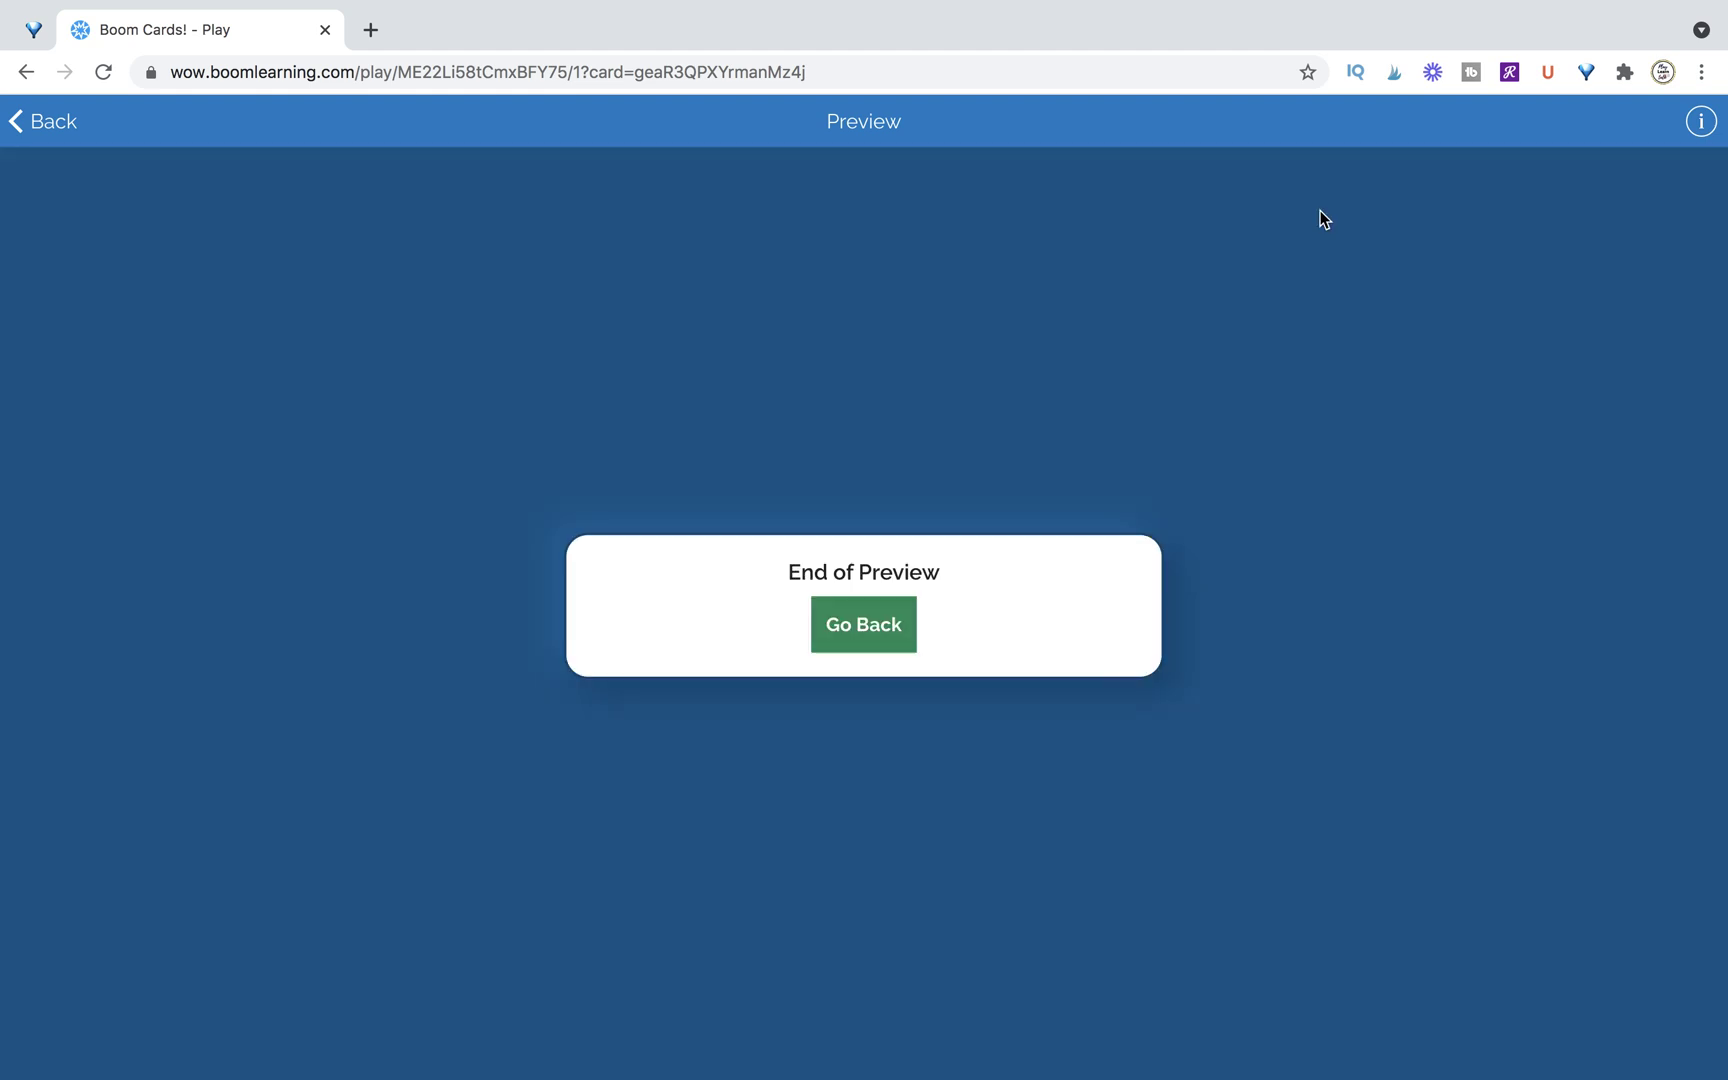